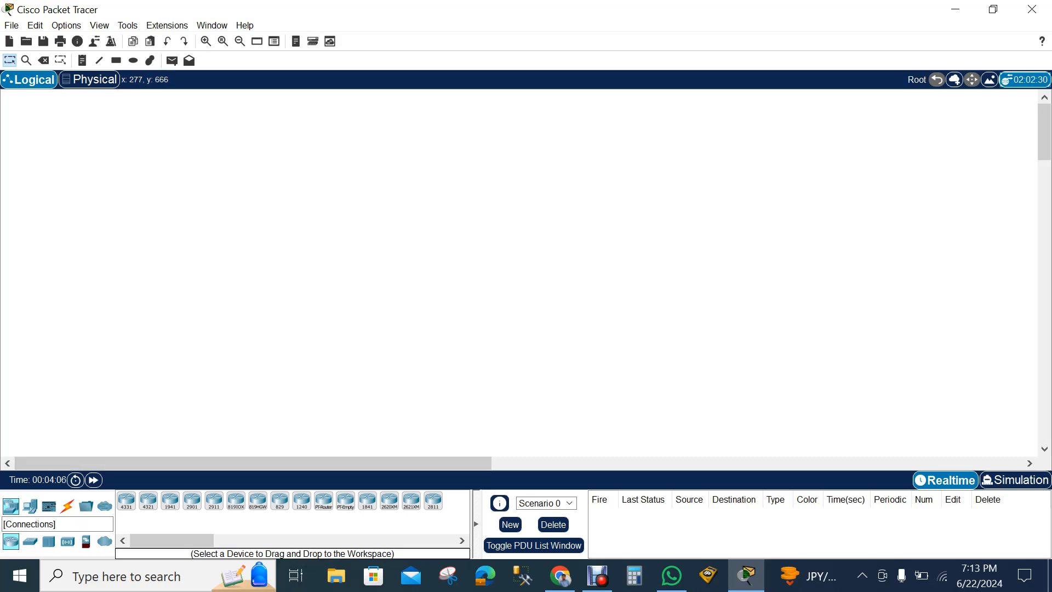
Step: Place a 2621XM router in the upper part of the empty logical workspace
{"action": "left_click", "coordinate": [30, 505]}
{"action": "left_click", "coordinate": [10, 505]}
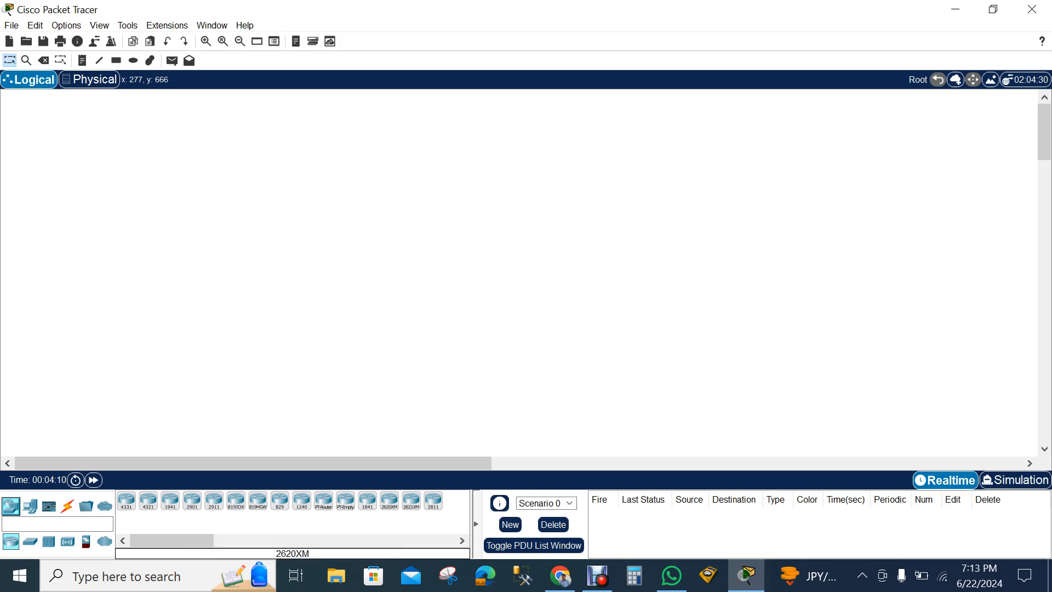
{"action": "left_click", "coordinate": [411, 501]}
{"action": "left_click", "coordinate": [407, 143]}
{"action": "left_click_drag", "start_coordinate": [405, 143], "coordinate": [382, 170]}
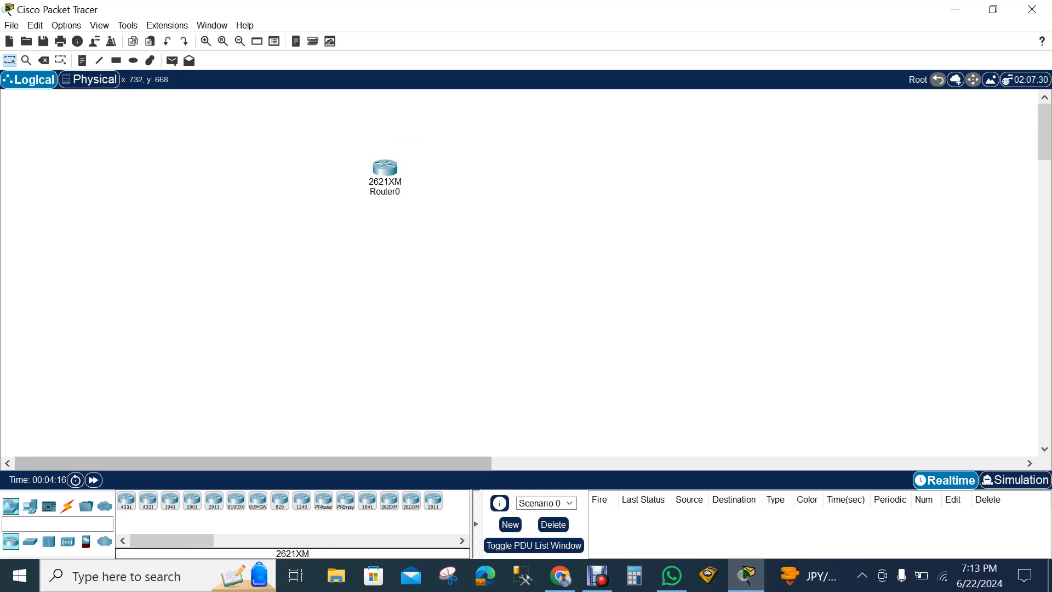
Step: Add a second 2621XM router beside the first and adjust both so they sit roughly level with each other
{"action": "left_click", "coordinate": [411, 501]}
{"action": "left_click", "coordinate": [609, 171]}
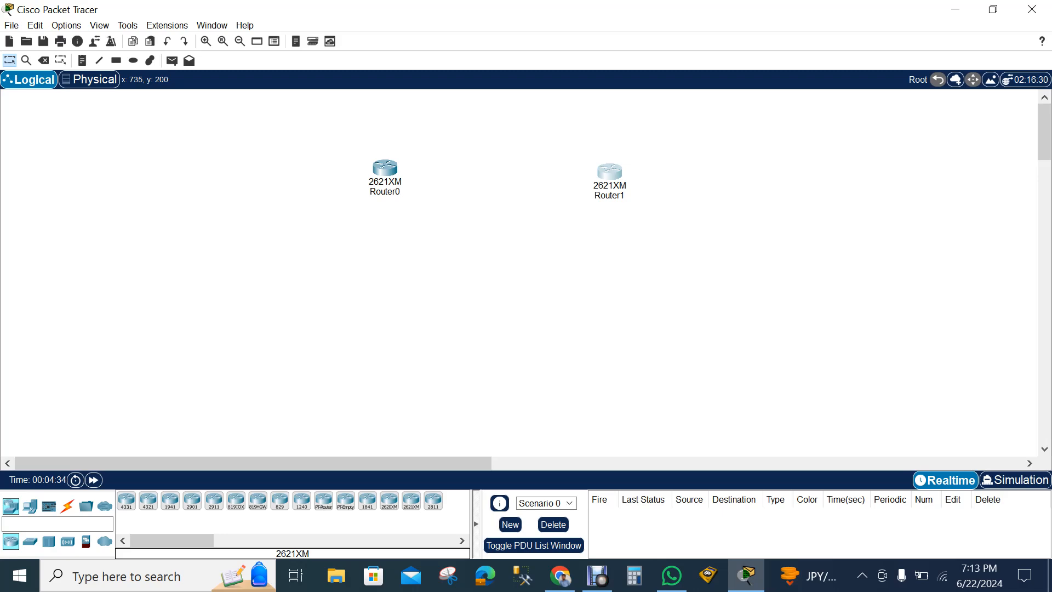
{"action": "left_click_drag", "start_coordinate": [611, 182], "coordinate": [605, 175]}
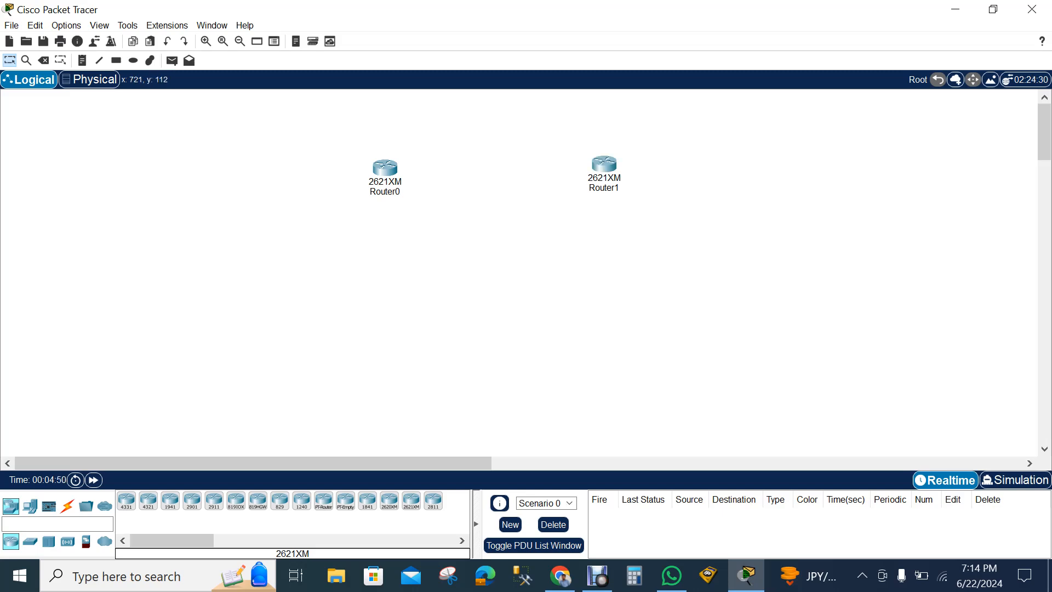
{"action": "left_click_drag", "start_coordinate": [385, 166], "coordinate": [370, 155]}
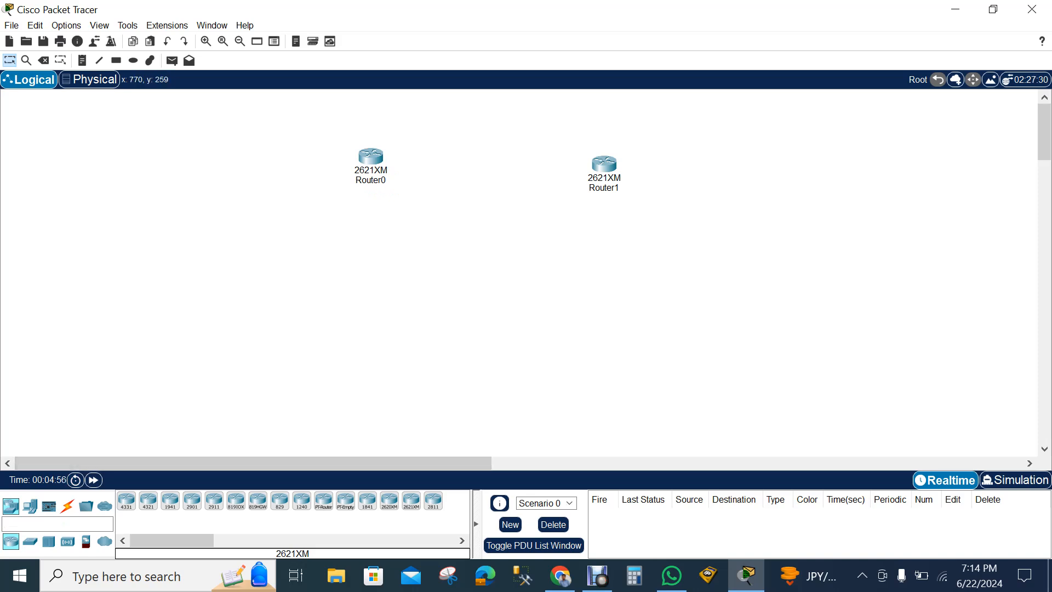
{"action": "left_click_drag", "start_coordinate": [604, 163], "coordinate": [605, 160]}
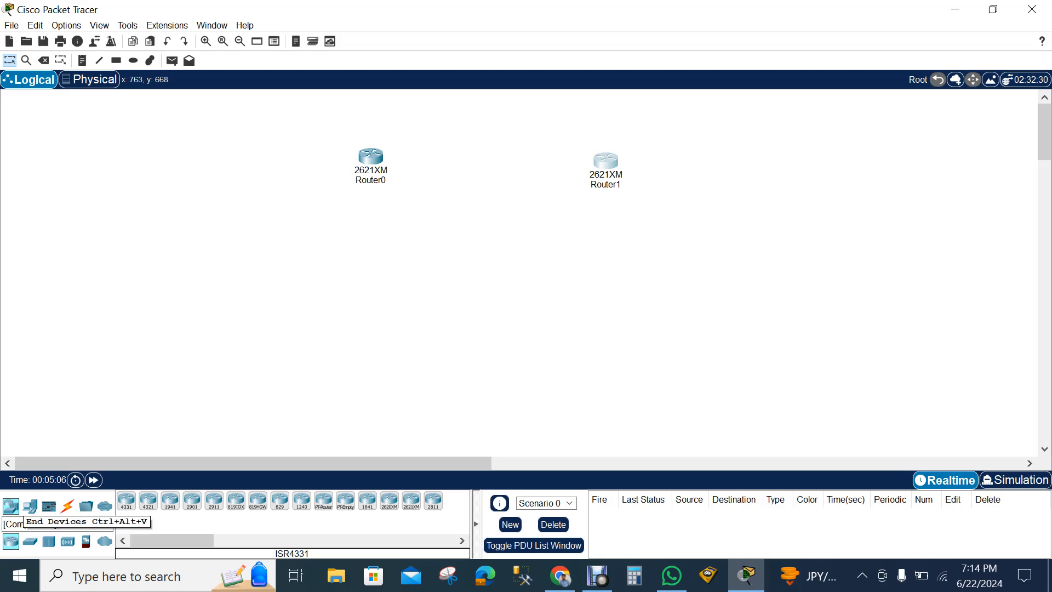
Step: Place a Server-PT below Router0, a PC-PT below Router1 and another PC-PT to its right
{"action": "left_click", "coordinate": [30, 505]}
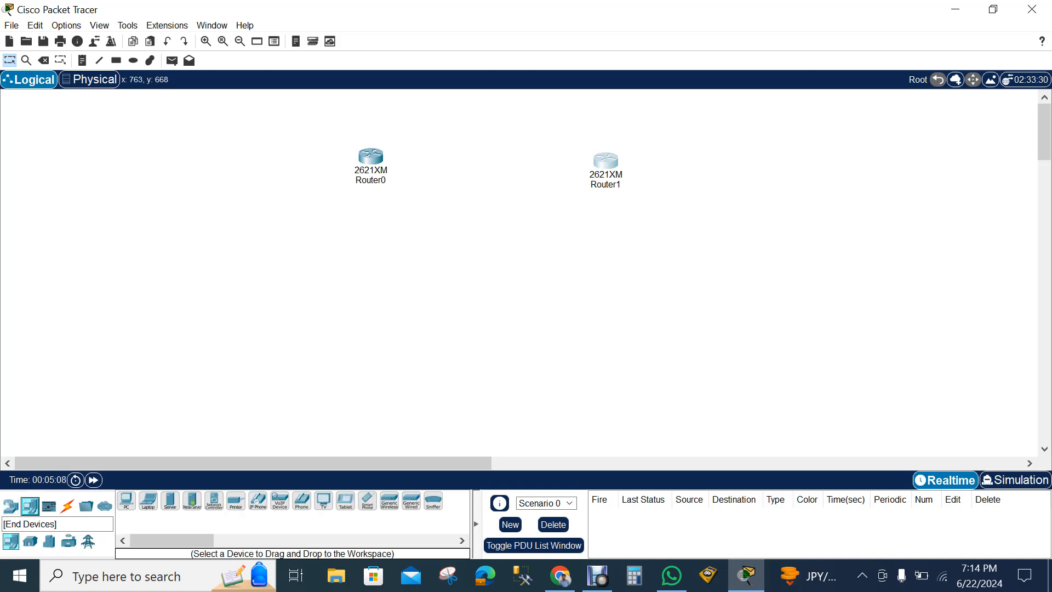
{"action": "left_click", "coordinate": [170, 500]}
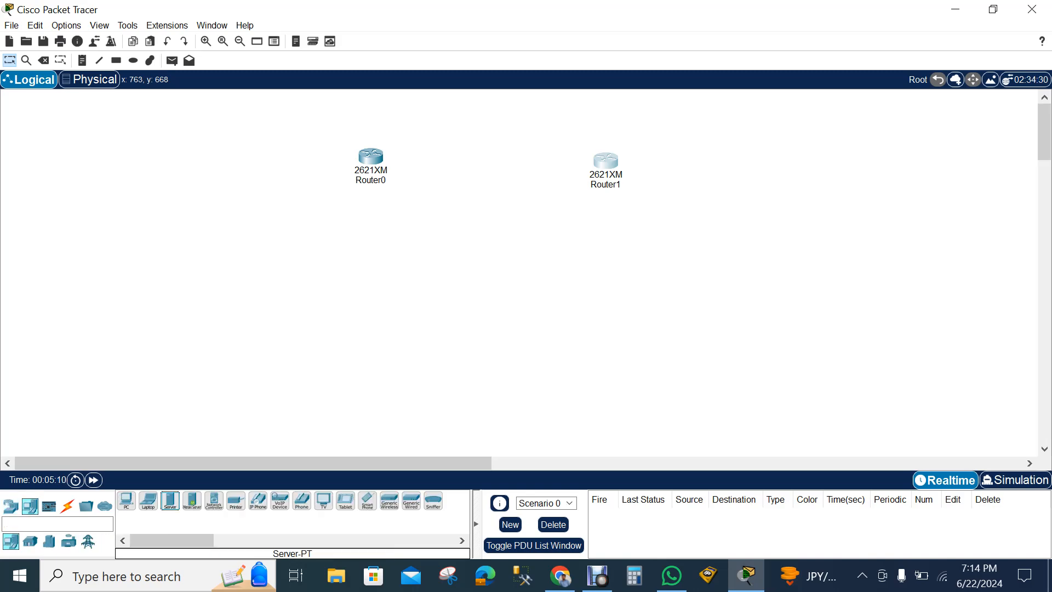
{"action": "left_click", "coordinate": [269, 308]}
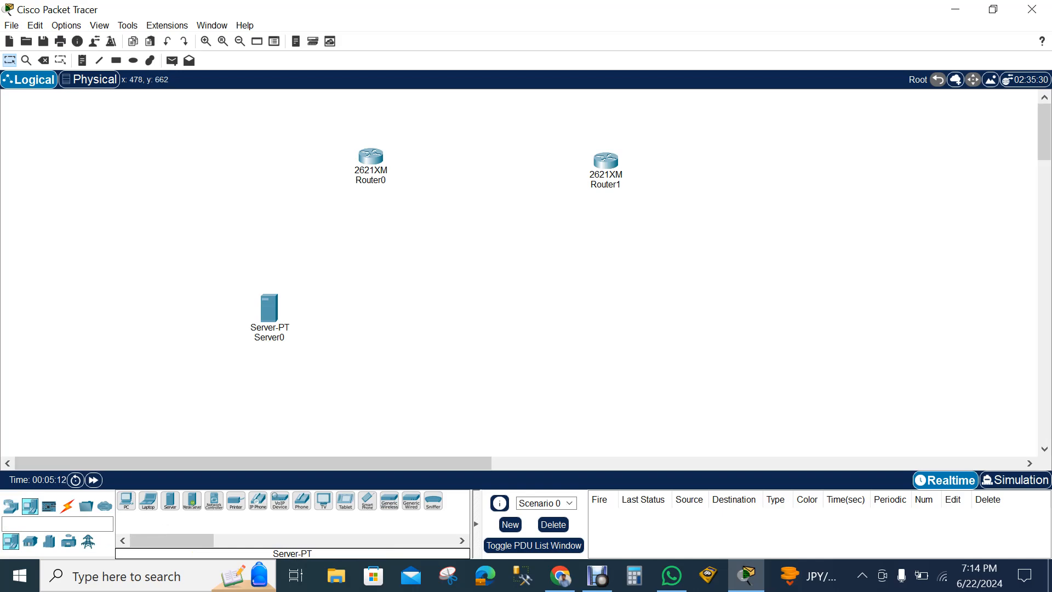
{"action": "left_click", "coordinate": [126, 500]}
{"action": "left_click", "coordinate": [609, 317]}
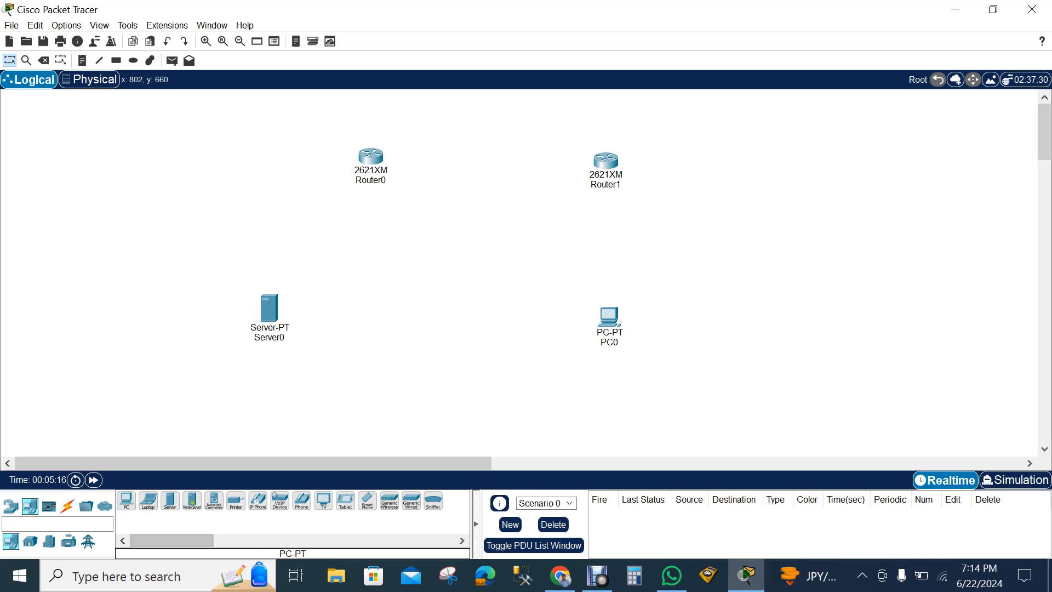
{"action": "left_click", "coordinate": [126, 501]}
{"action": "left_click", "coordinate": [801, 302]}
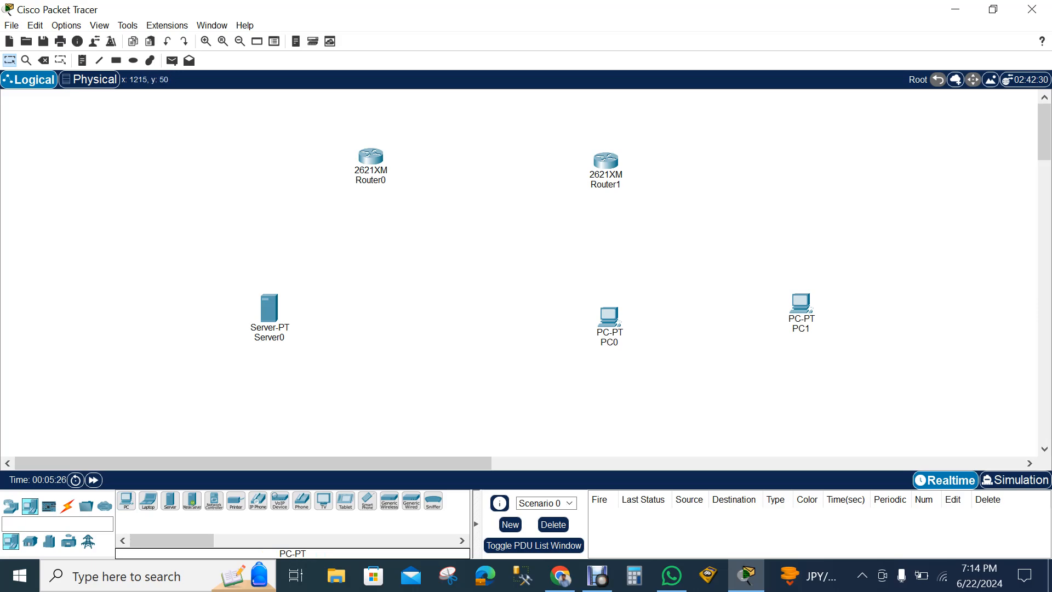
Step: Connect Router0 to Server0 using the automatically chosen connection type
{"action": "mouse_move", "coordinate": [602, 156]}
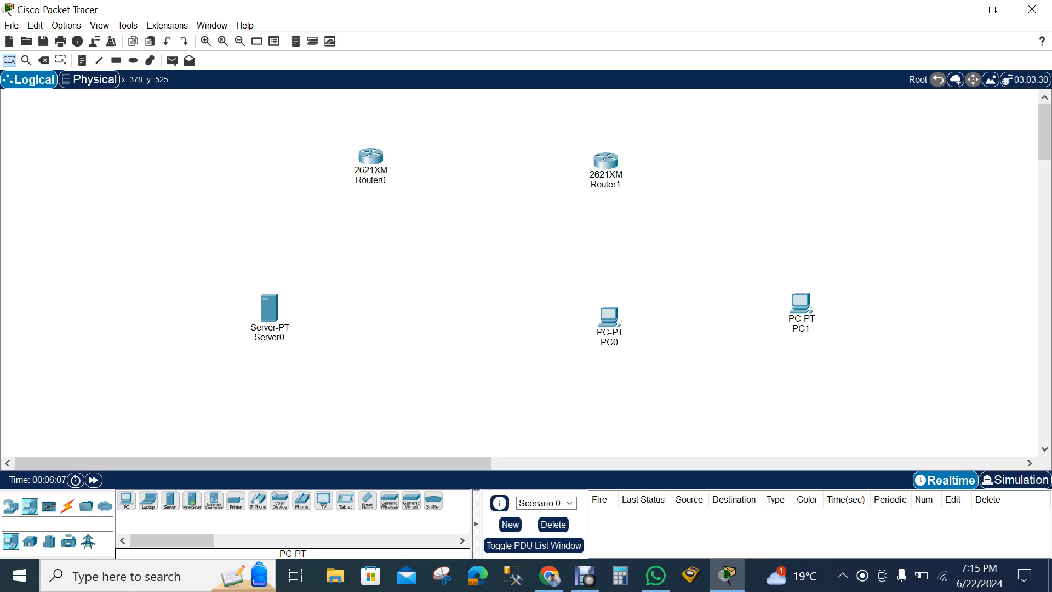
{"action": "left_click", "coordinate": [67, 506]}
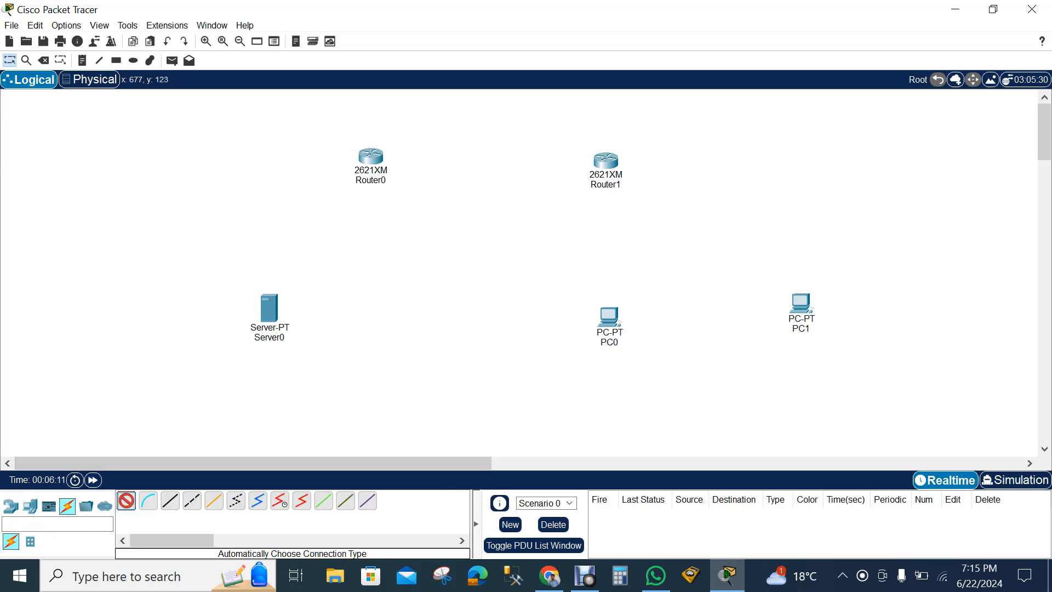
{"action": "left_click", "coordinate": [370, 159]}
{"action": "left_click", "coordinate": [271, 308]}
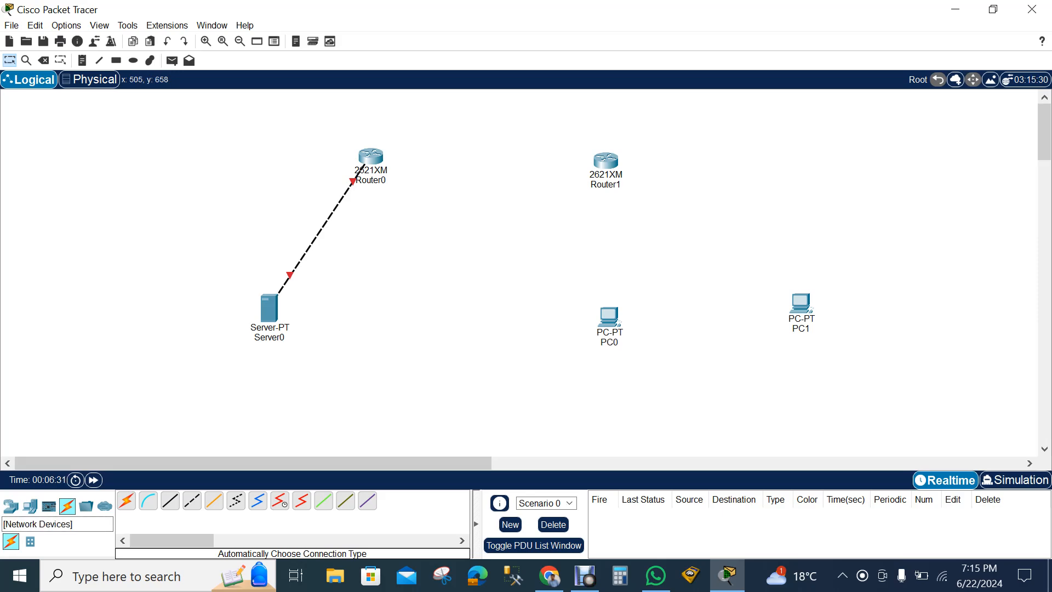
Step: Place a 2950-24 switch between Router1 and the two PCs
{"action": "left_click", "coordinate": [11, 506]}
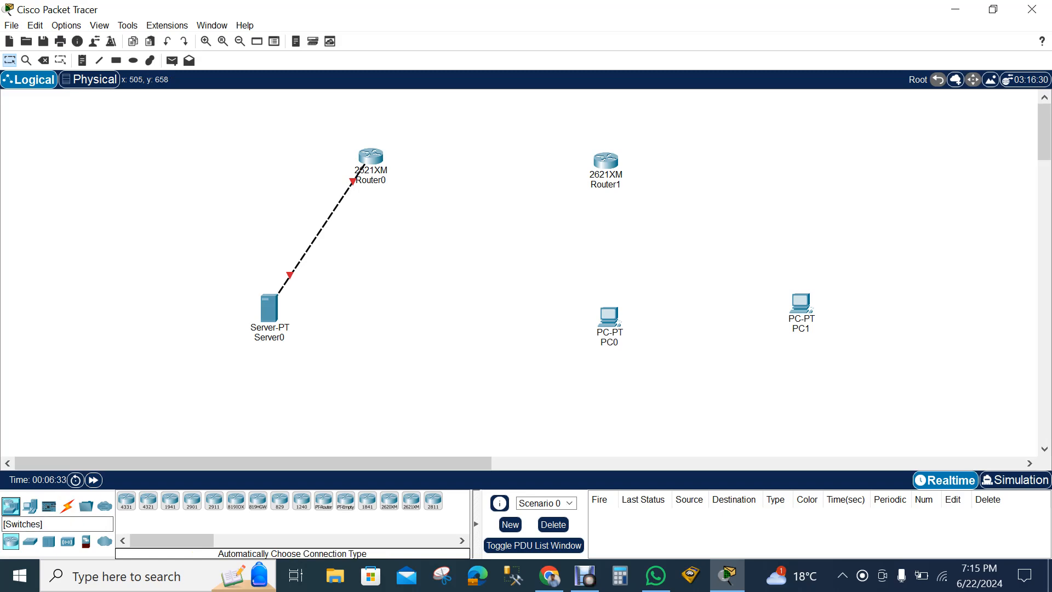
{"action": "left_click", "coordinate": [29, 541]}
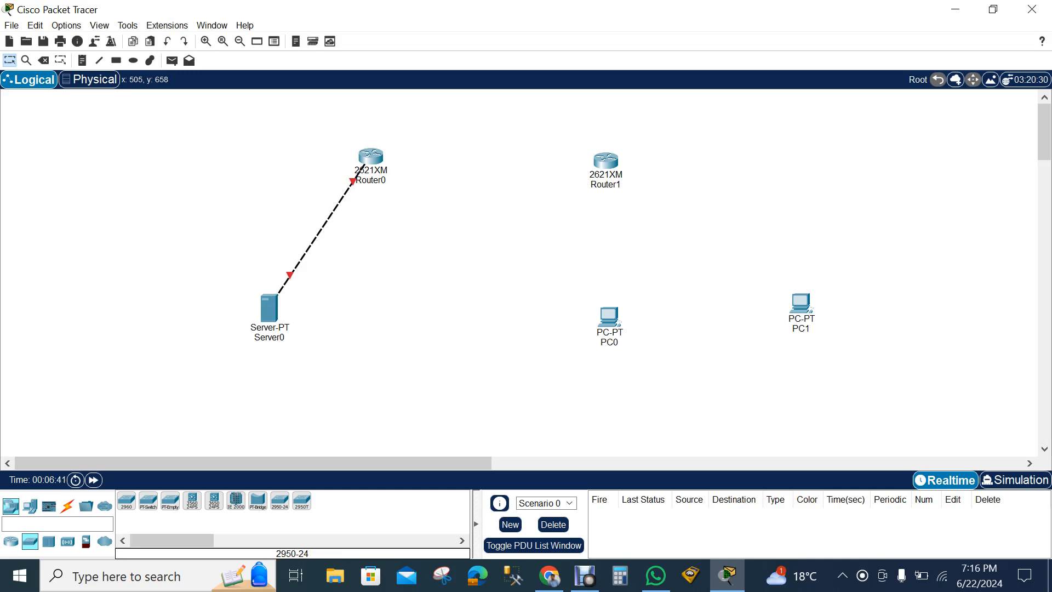
{"action": "left_click", "coordinate": [663, 253]}
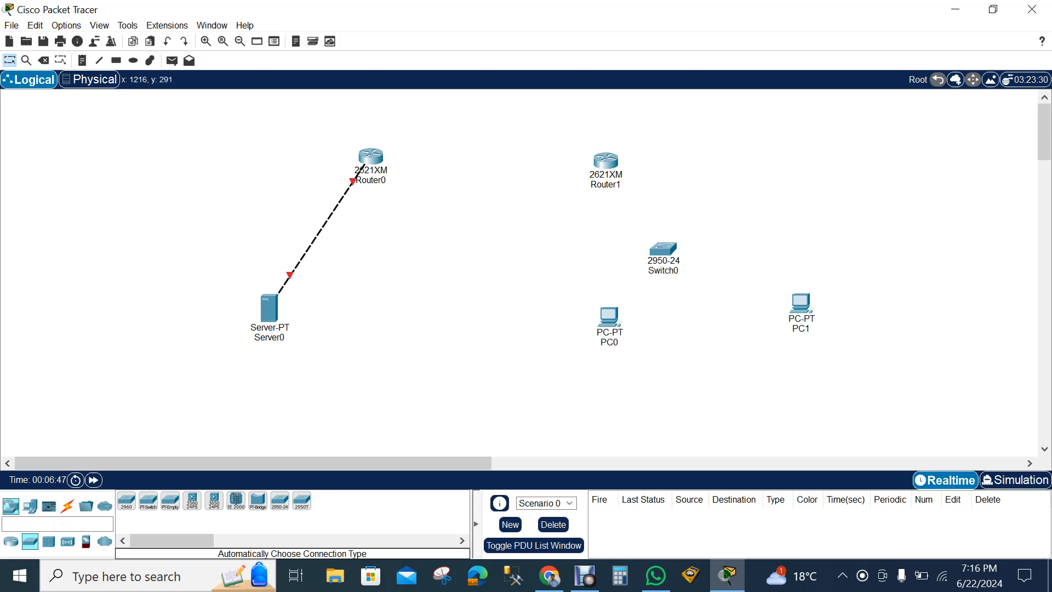
Step: Connect Router1 to Switch0 using the automatically chosen connection type
{"action": "mouse_move", "coordinate": [663, 253]}
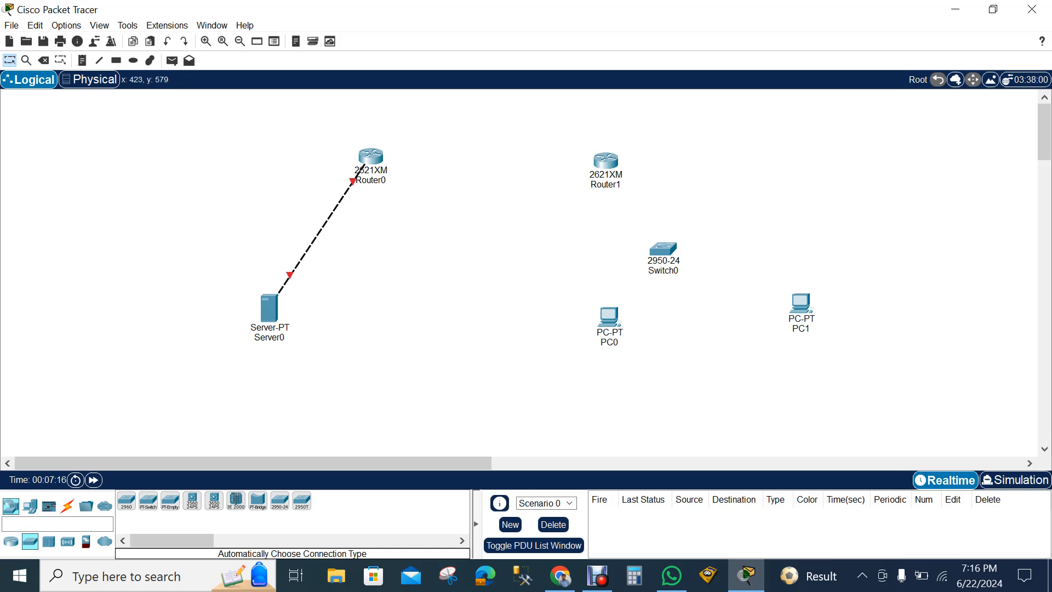
{"action": "left_click", "coordinate": [68, 505]}
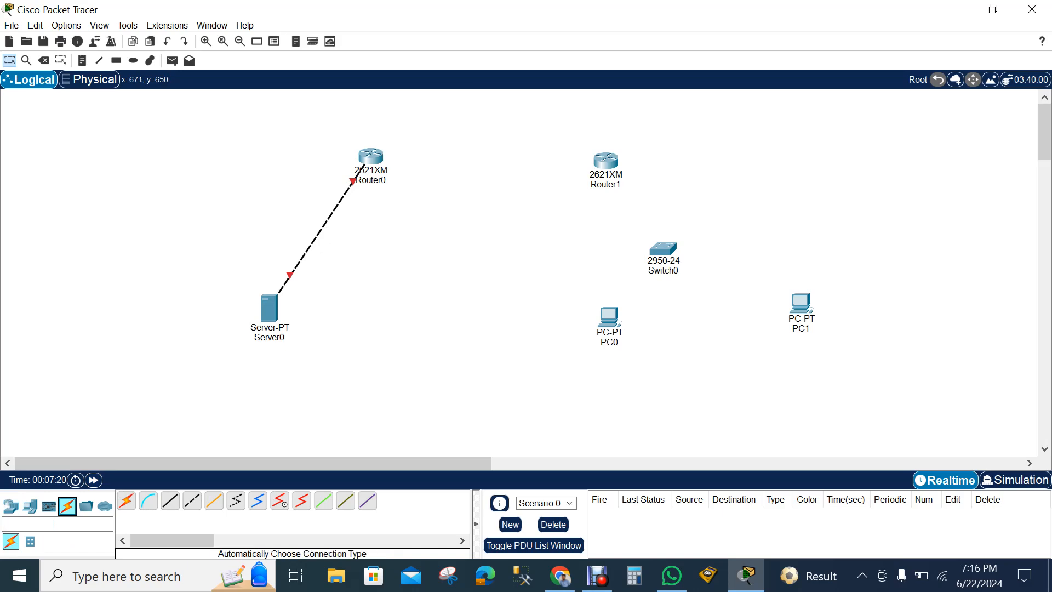
{"action": "left_click", "coordinate": [126, 500]}
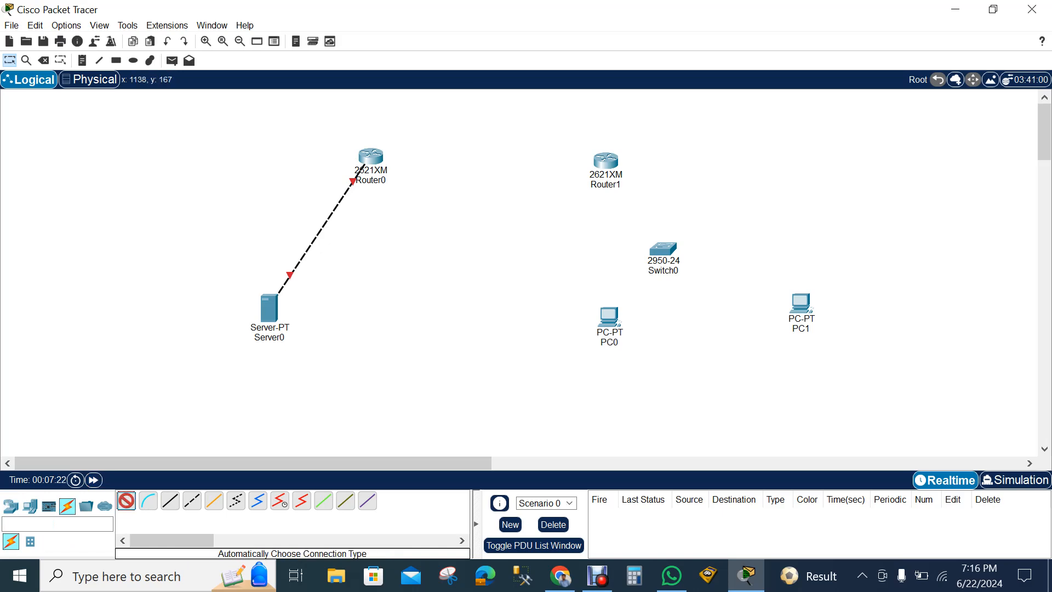
{"action": "left_click", "coordinate": [605, 160]}
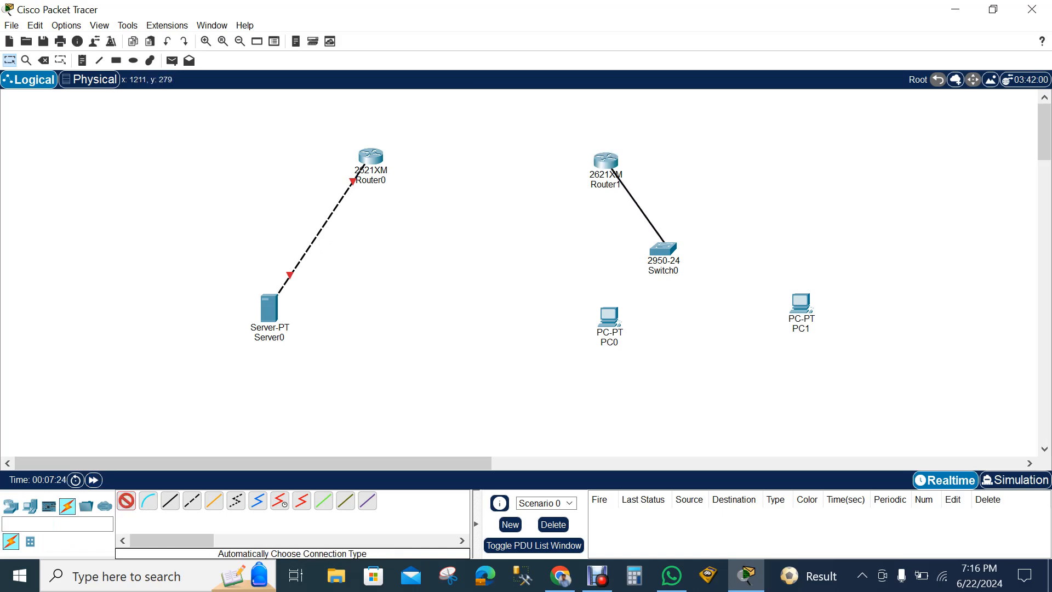
{"action": "left_click", "coordinate": [663, 247]}
Step: Connect Switch0 to both PC0 and PC1 using the automatically chosen connection type
{"action": "left_click", "coordinate": [126, 500]}
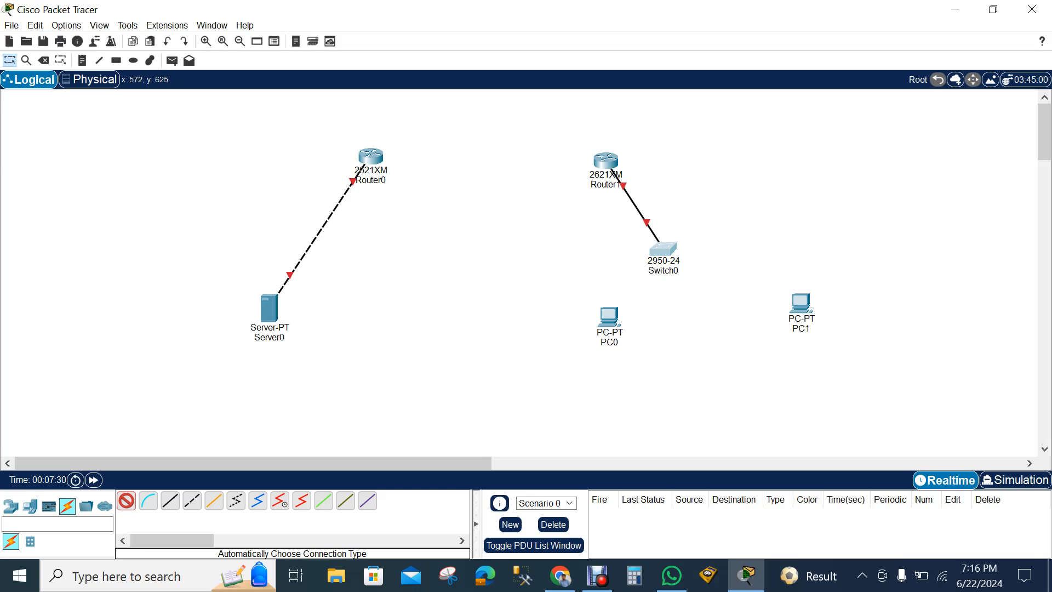
{"action": "left_click", "coordinate": [126, 500]}
{"action": "left_click", "coordinate": [126, 501]}
{"action": "left_click", "coordinate": [664, 249]}
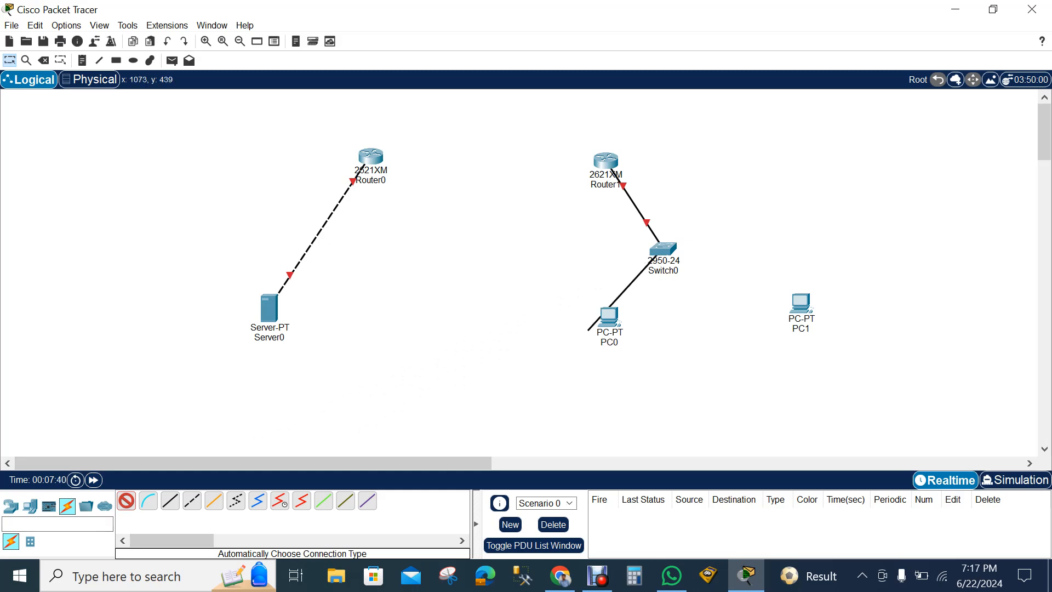
{"action": "left_click", "coordinate": [608, 317]}
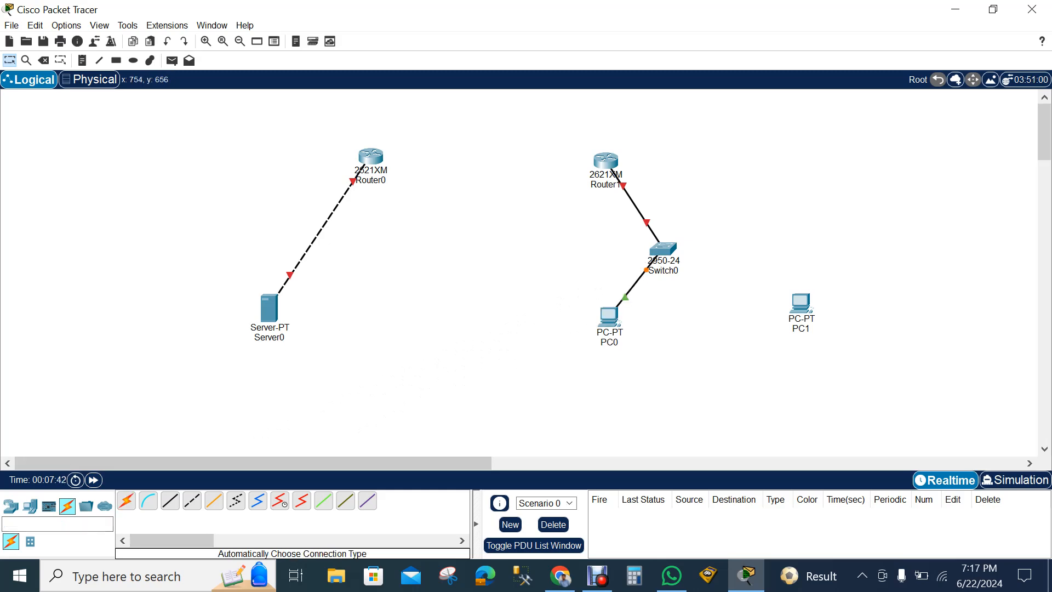
{"action": "left_click", "coordinate": [664, 249]}
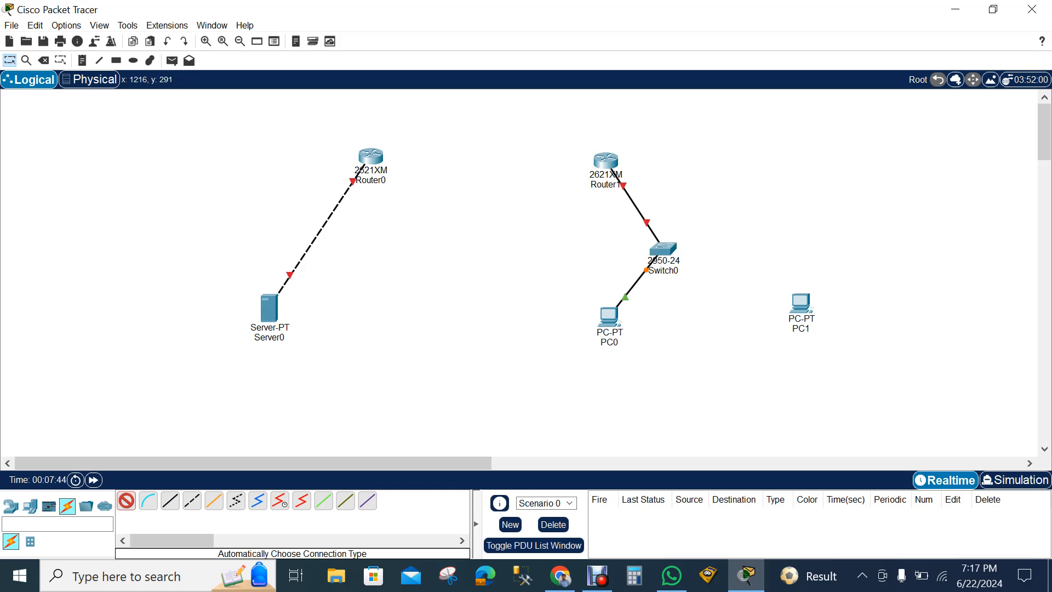
{"action": "left_click", "coordinate": [801, 303]}
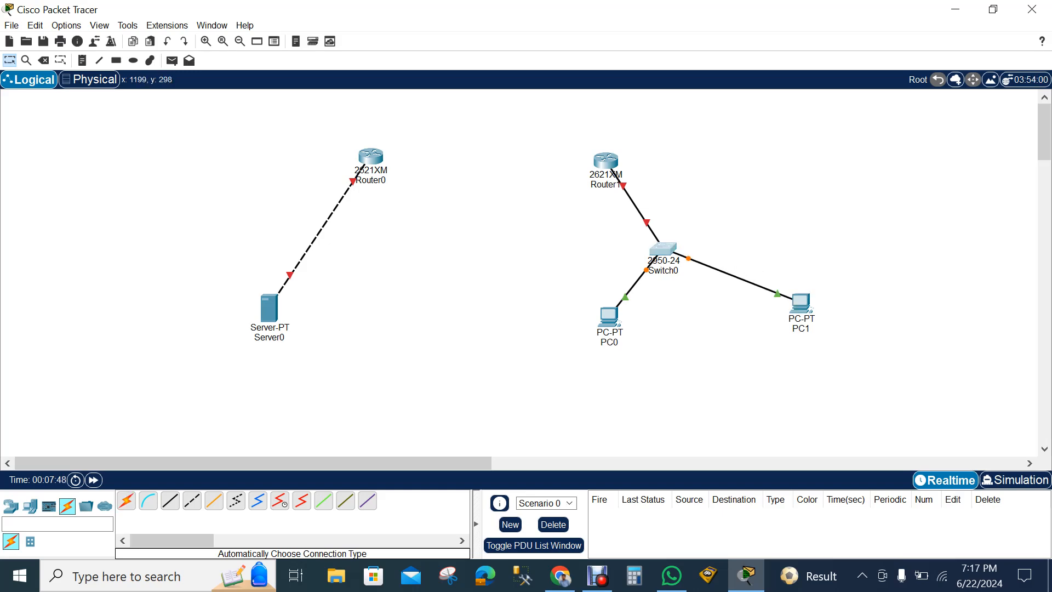
Step: Spread out the layout by moving Switch0 to the right of Router1 and PC1 farther right
{"action": "left_click_drag", "start_coordinate": [662, 249], "coordinate": [758, 174]}
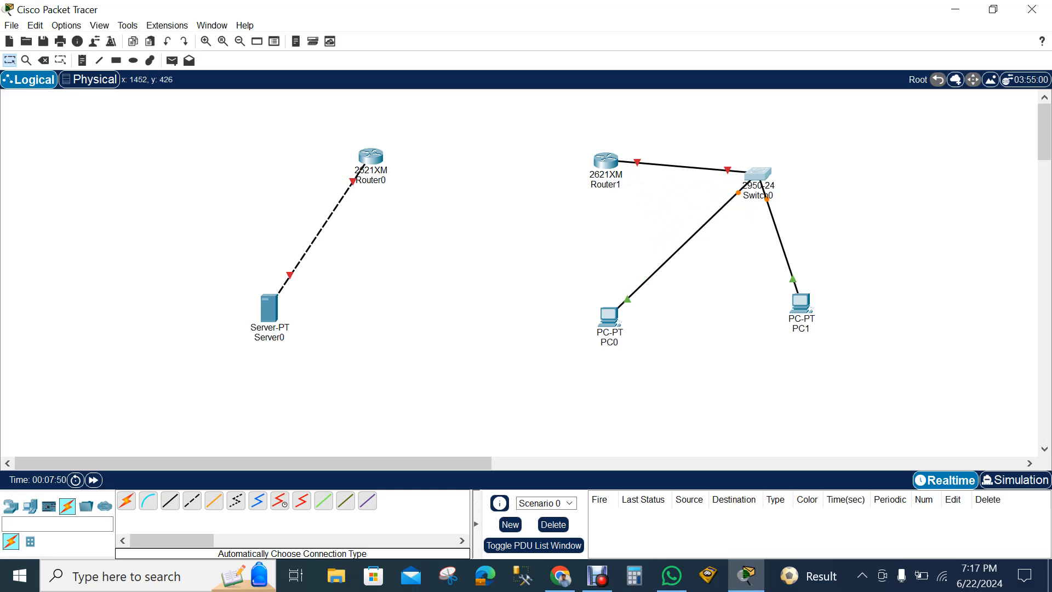
{"action": "left_click_drag", "start_coordinate": [800, 302], "coordinate": [986, 267]}
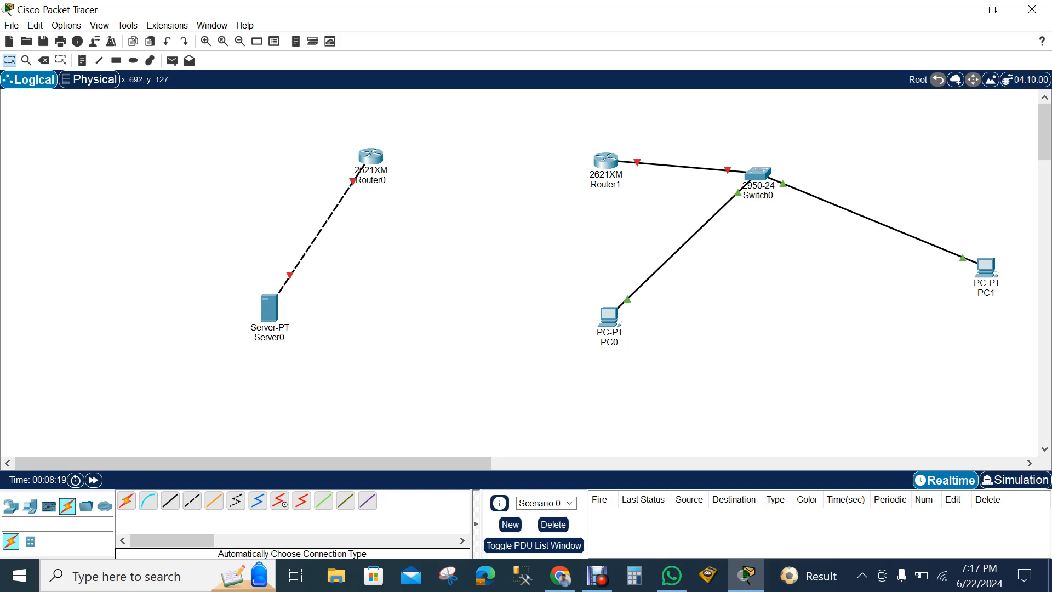
Step: Install WIC-2T serial modules in both WIC slots of Router0 and close its device window
{"action": "mouse_move", "coordinate": [592, 163]}
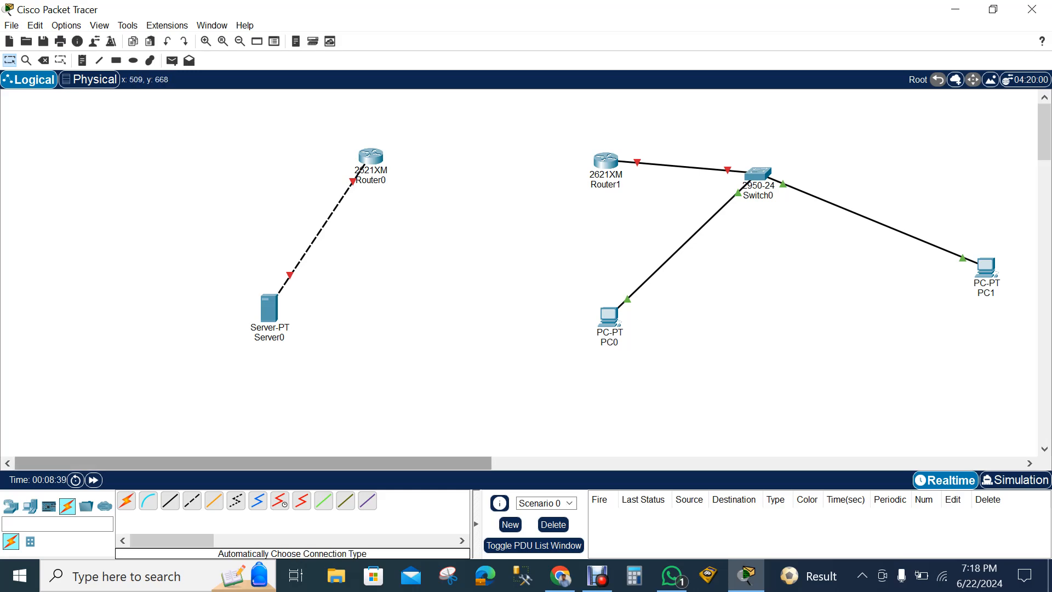
{"action": "left_click", "coordinate": [279, 501]}
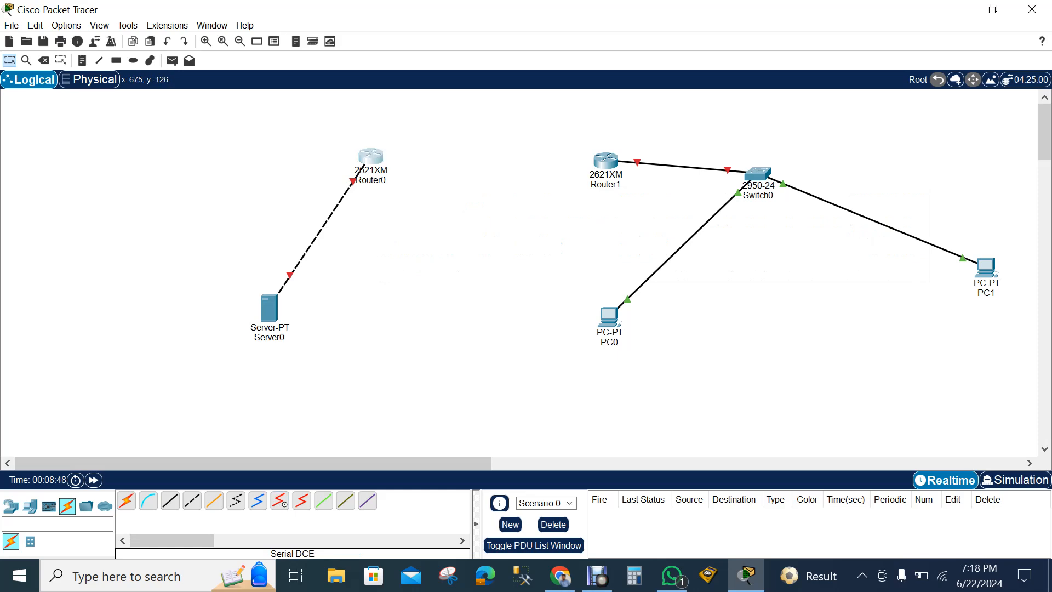
{"action": "left_click", "coordinate": [370, 157]}
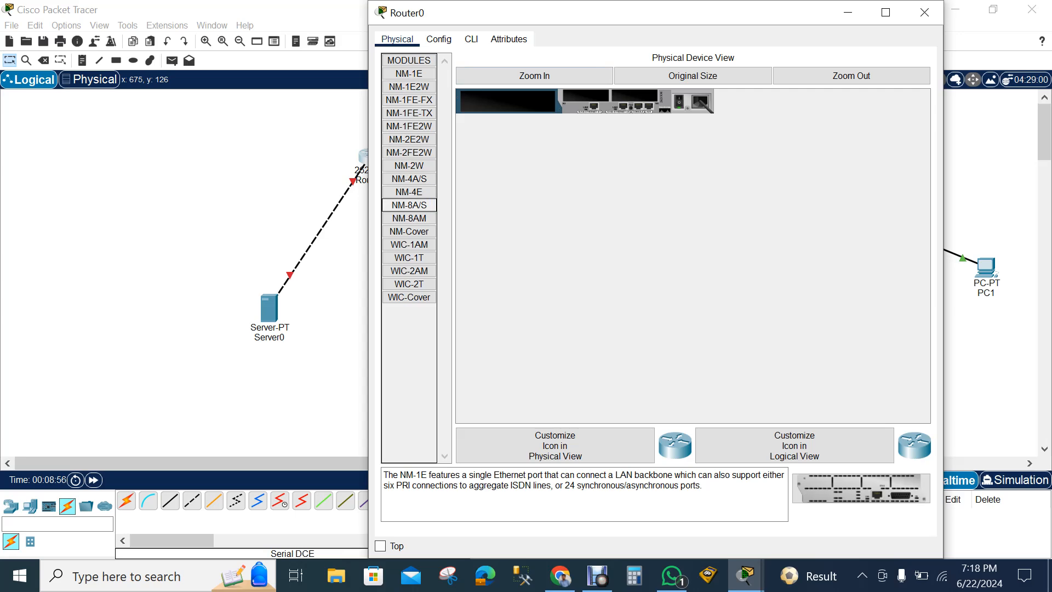
{"action": "left_click", "coordinate": [410, 284]}
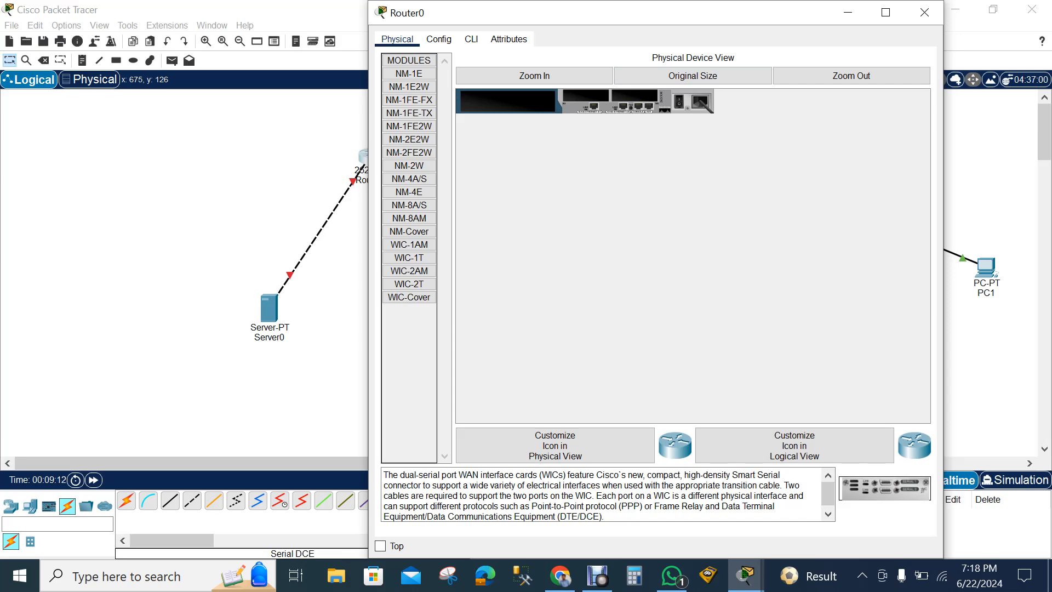
{"action": "left_click_drag", "start_coordinate": [885, 488], "coordinate": [634, 96]}
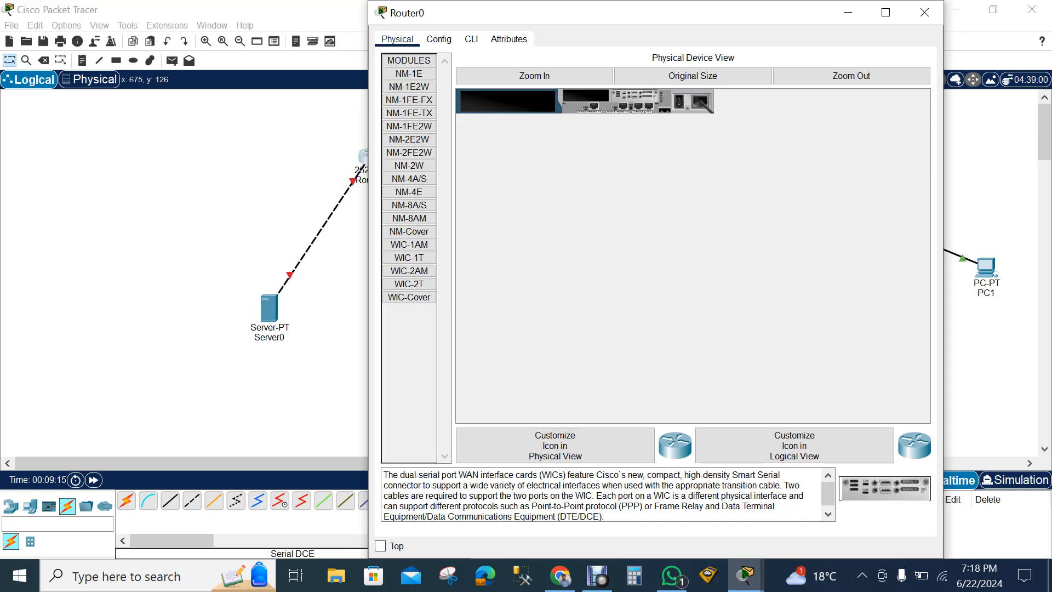
{"action": "left_click_drag", "start_coordinate": [885, 488], "coordinate": [586, 96]}
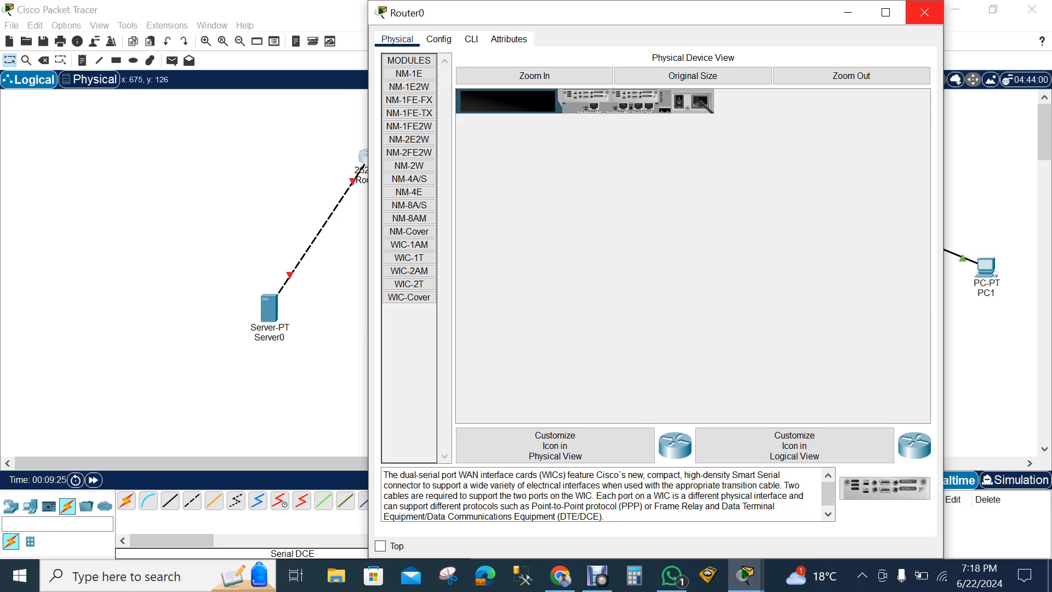
{"action": "left_click", "coordinate": [924, 12]}
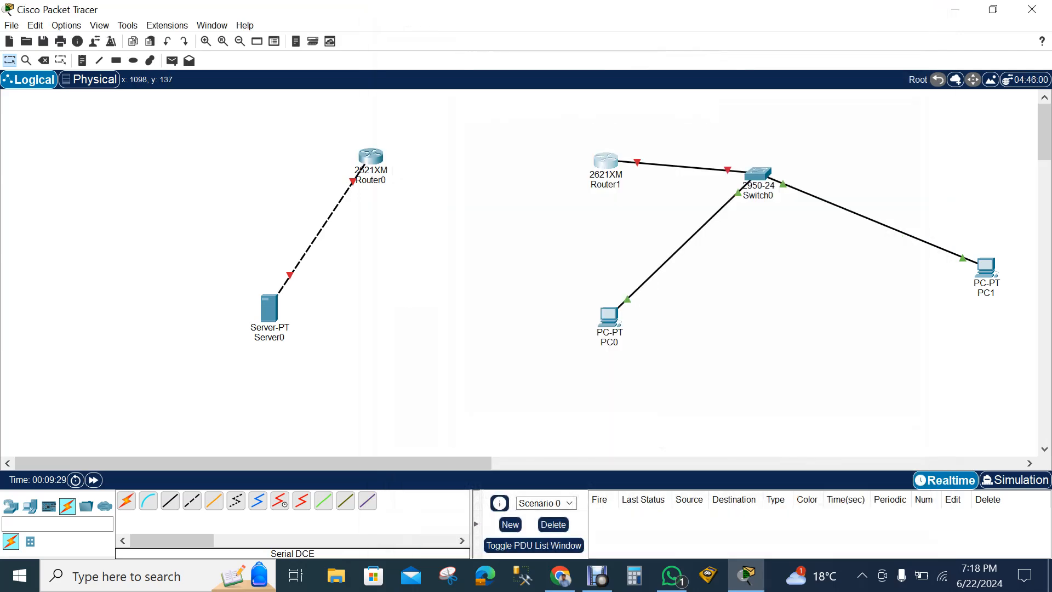
Step: Power off Router1, install WIC-2T serial modules in both of its WIC slots and close its device window
{"action": "left_click", "coordinate": [602, 163]}
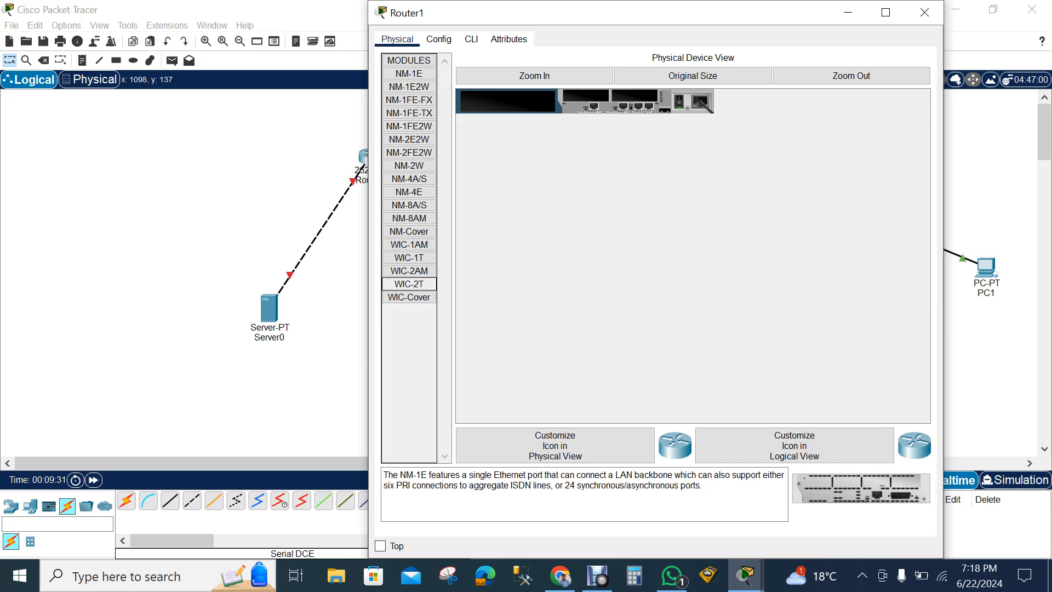
{"action": "left_click", "coordinate": [409, 284]}
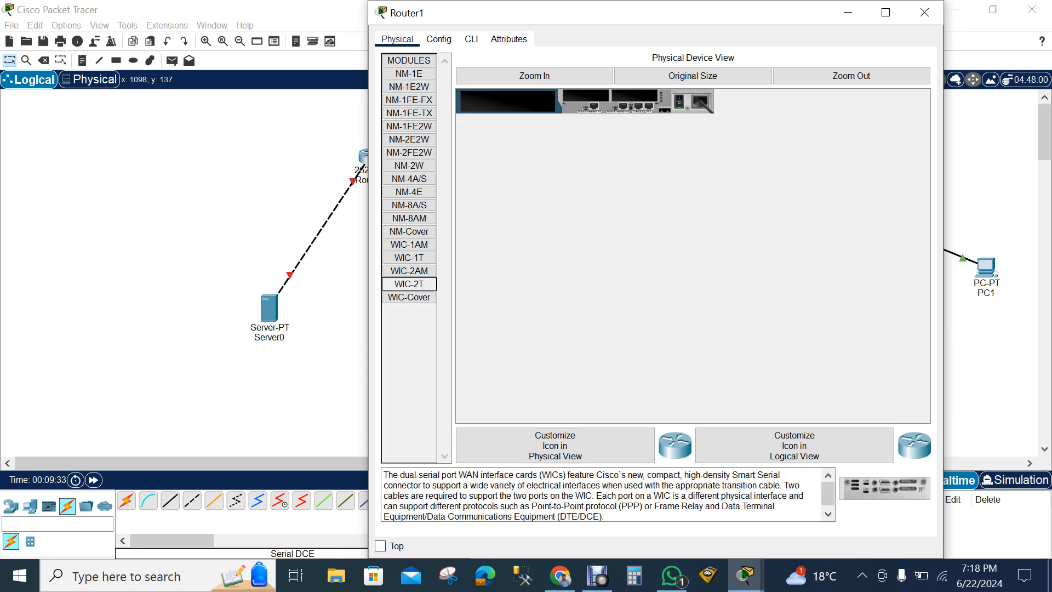
{"action": "left_click", "coordinate": [679, 102]}
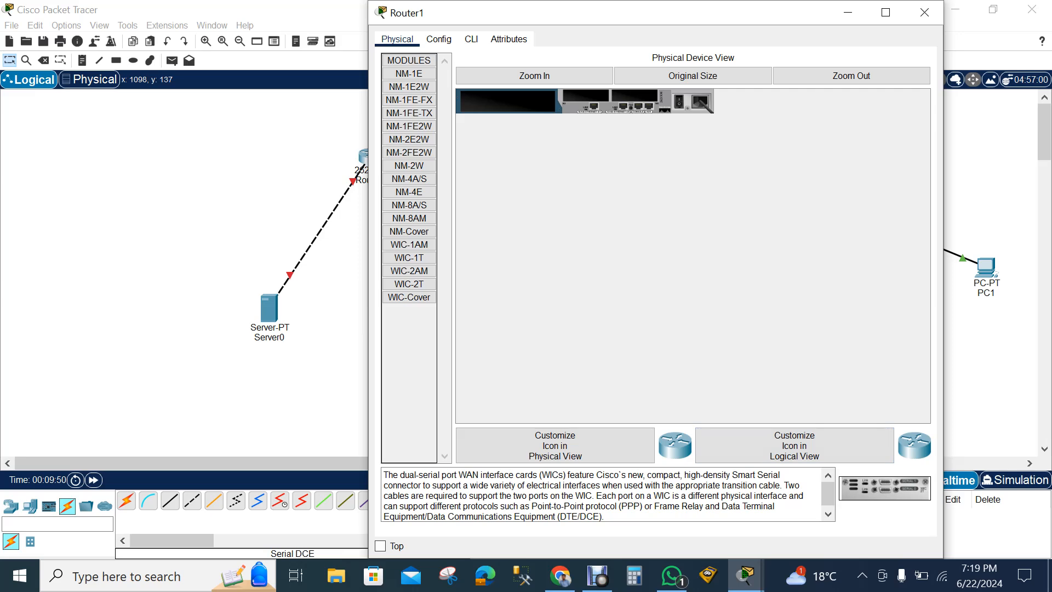
{"action": "left_click", "coordinate": [409, 284]}
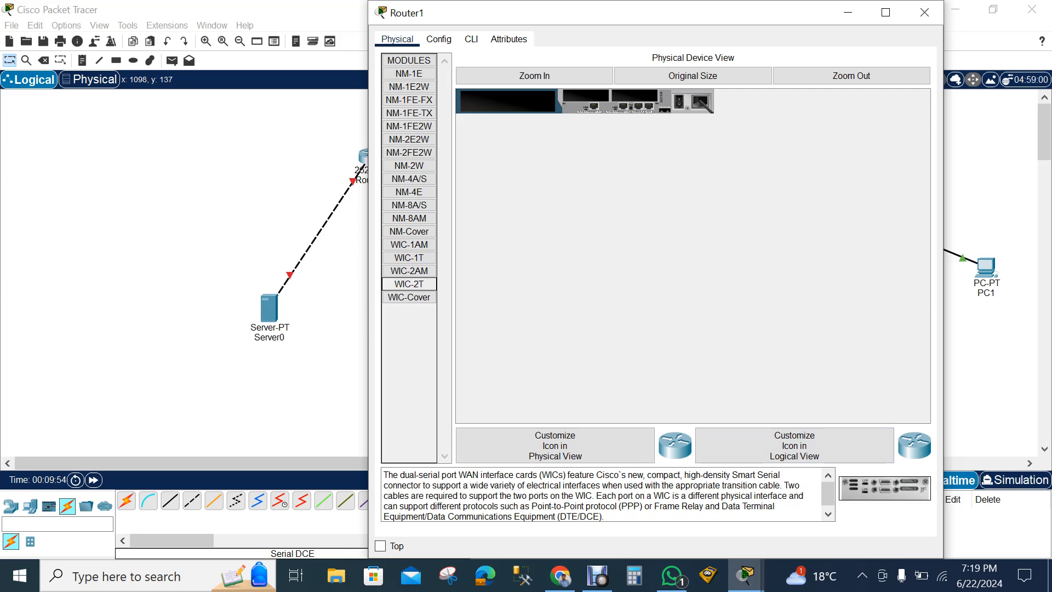
{"action": "left_click", "coordinate": [885, 488]}
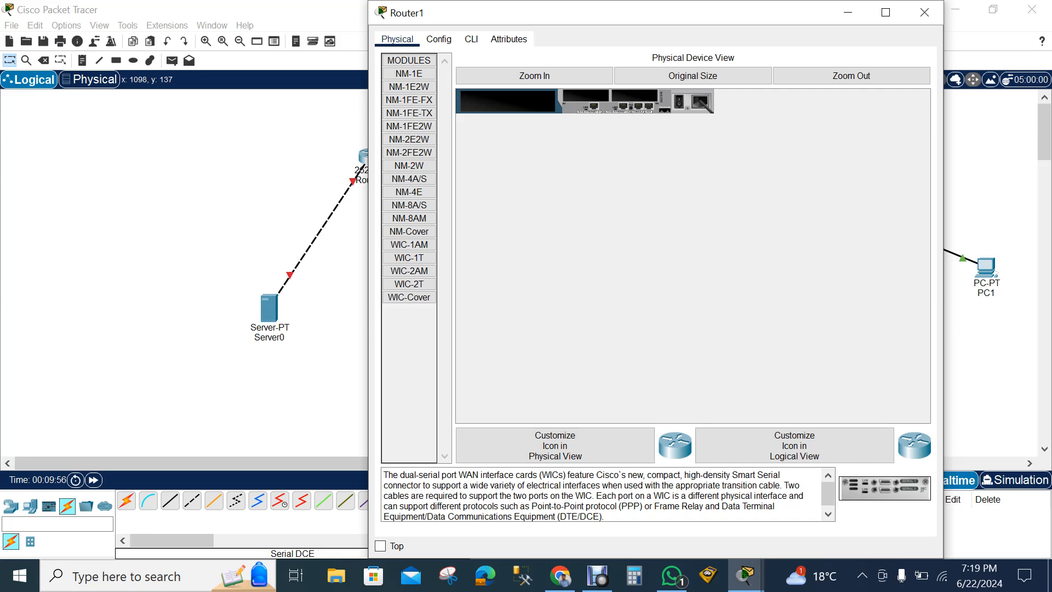
{"action": "left_click", "coordinate": [885, 488]}
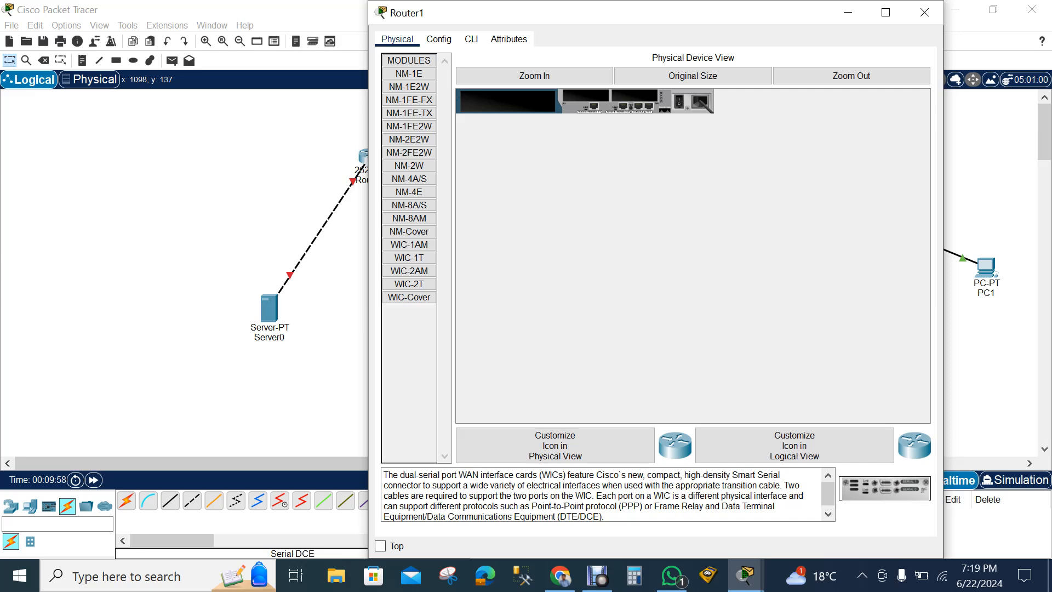
{"action": "left_click_drag", "start_coordinate": [884, 488], "coordinate": [635, 96]}
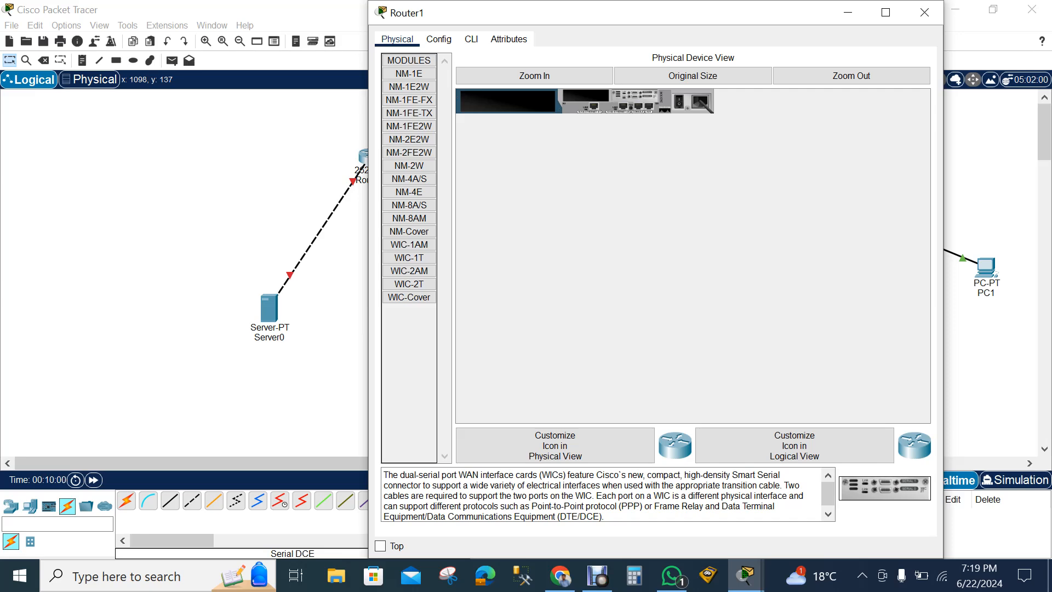
{"action": "left_click_drag", "start_coordinate": [884, 488], "coordinate": [585, 95]}
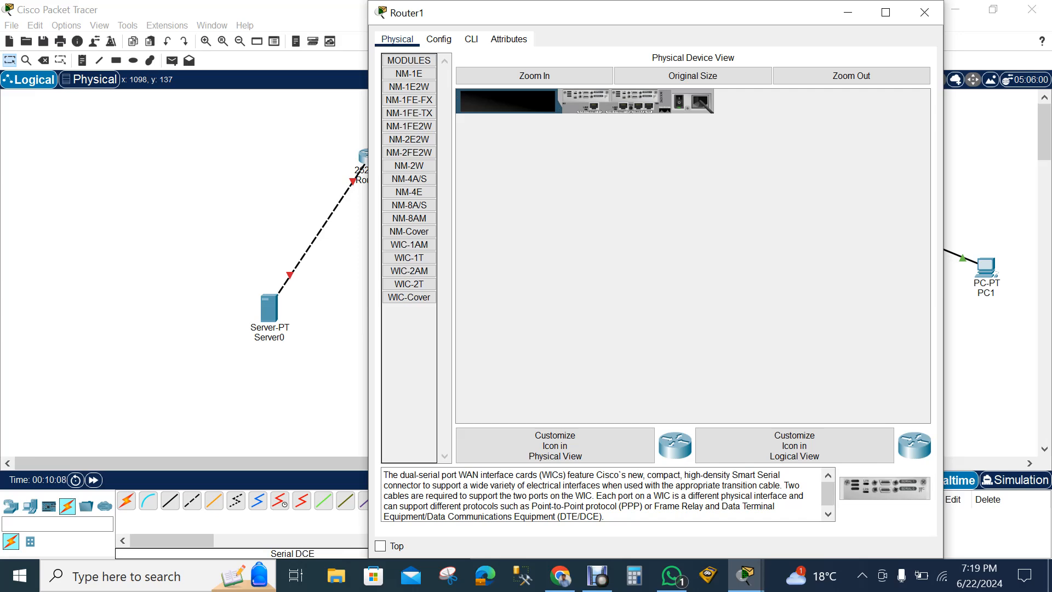
{"action": "left_click", "coordinate": [925, 12]}
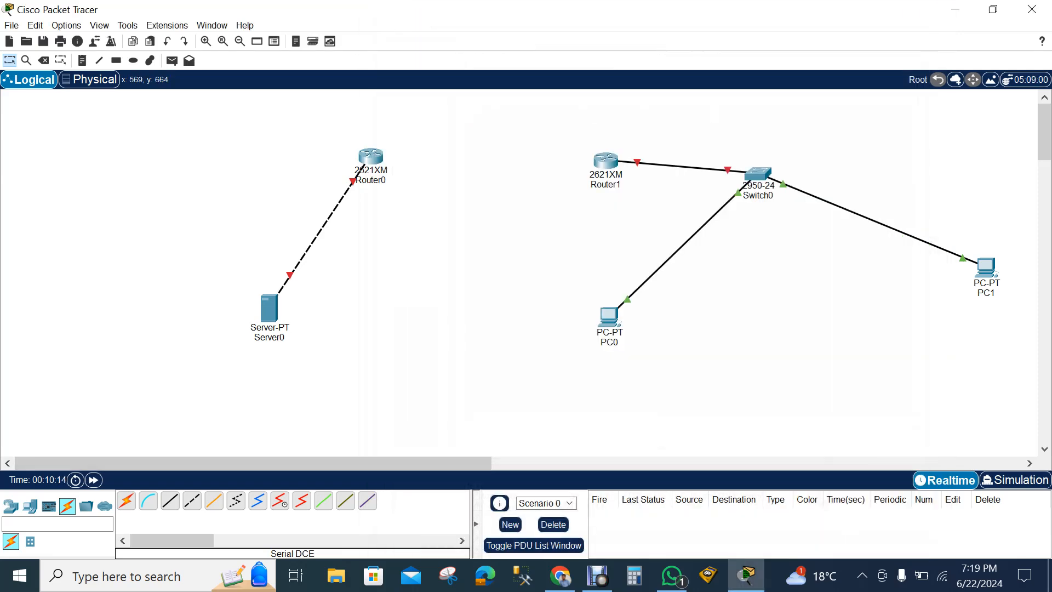
Step: Connect Serial0/0 of Router0 to Serial0/0 of Router1 with a Serial DCE cable
{"action": "left_click", "coordinate": [280, 500]}
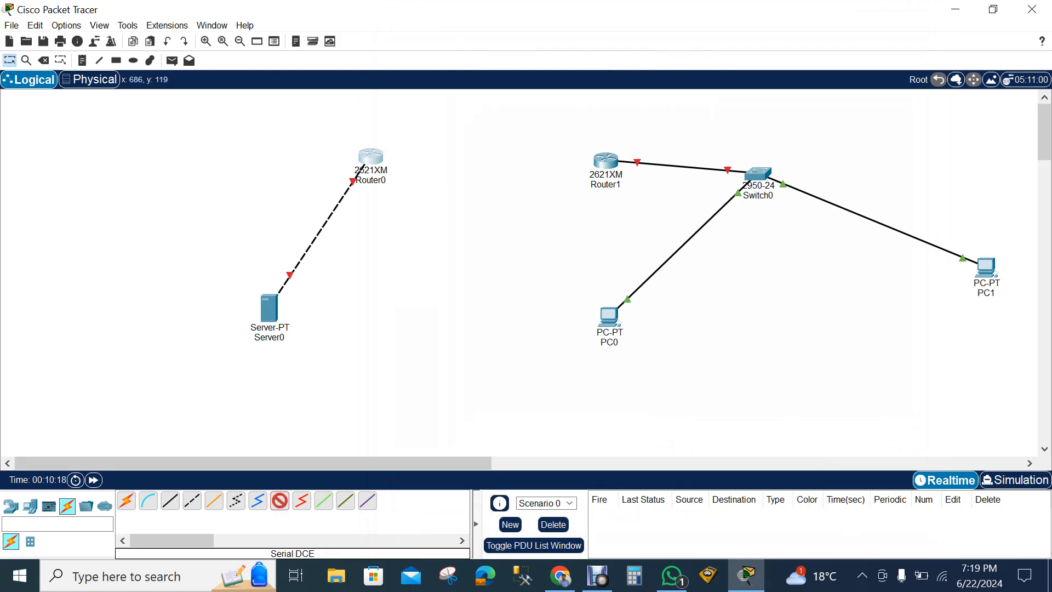
{"action": "left_click", "coordinate": [374, 156]}
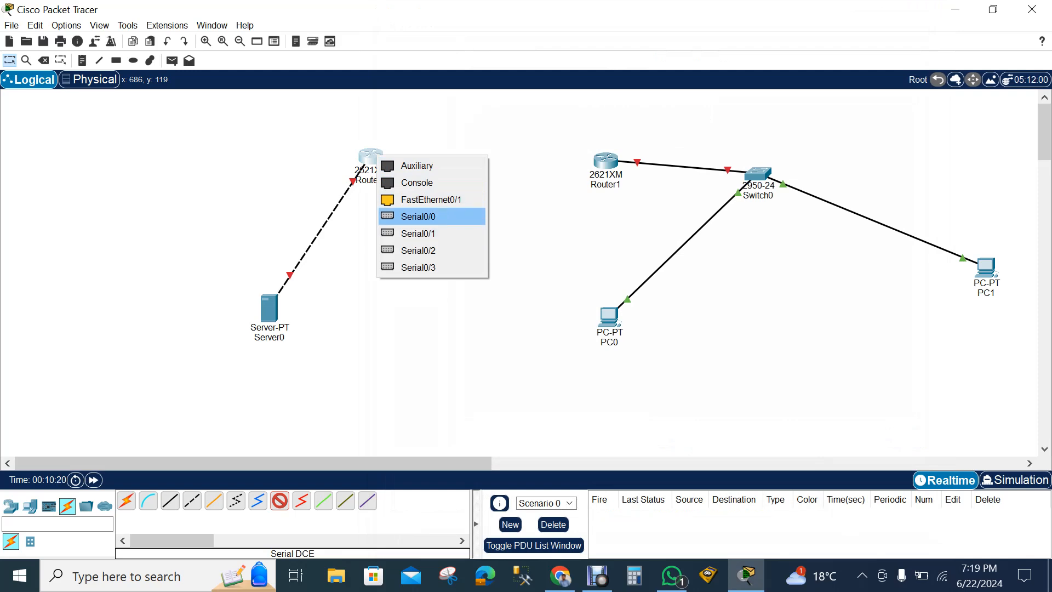
{"action": "left_click", "coordinate": [416, 216]}
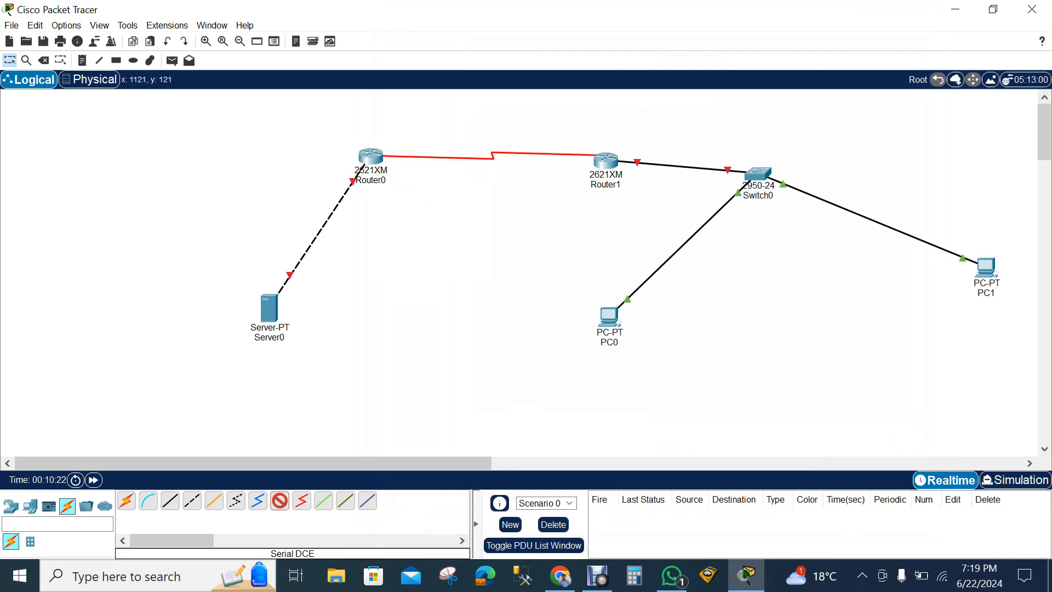
{"action": "left_click", "coordinate": [609, 159]}
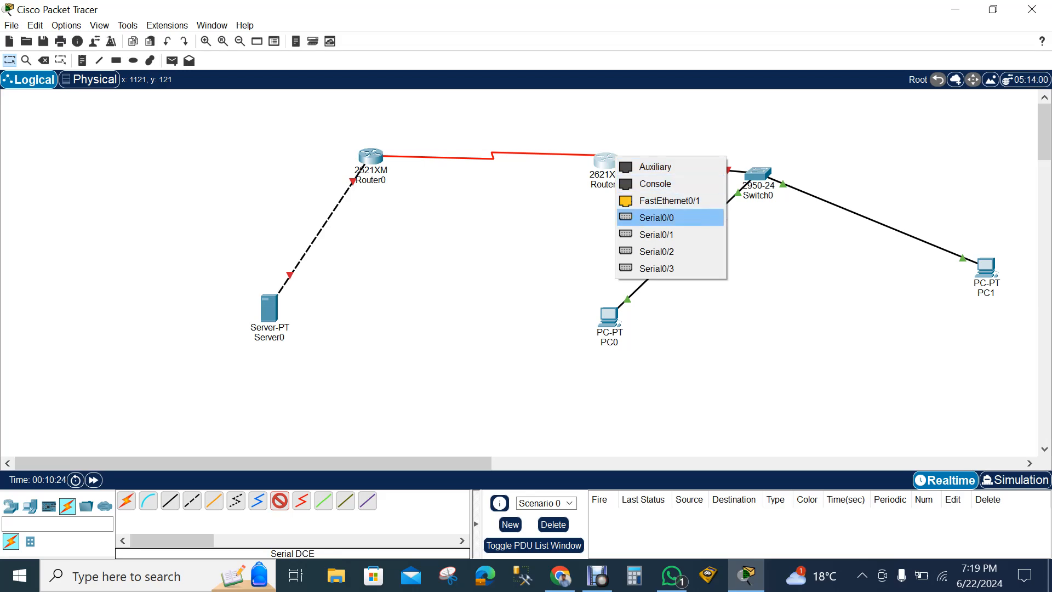
{"action": "left_click", "coordinate": [657, 218]}
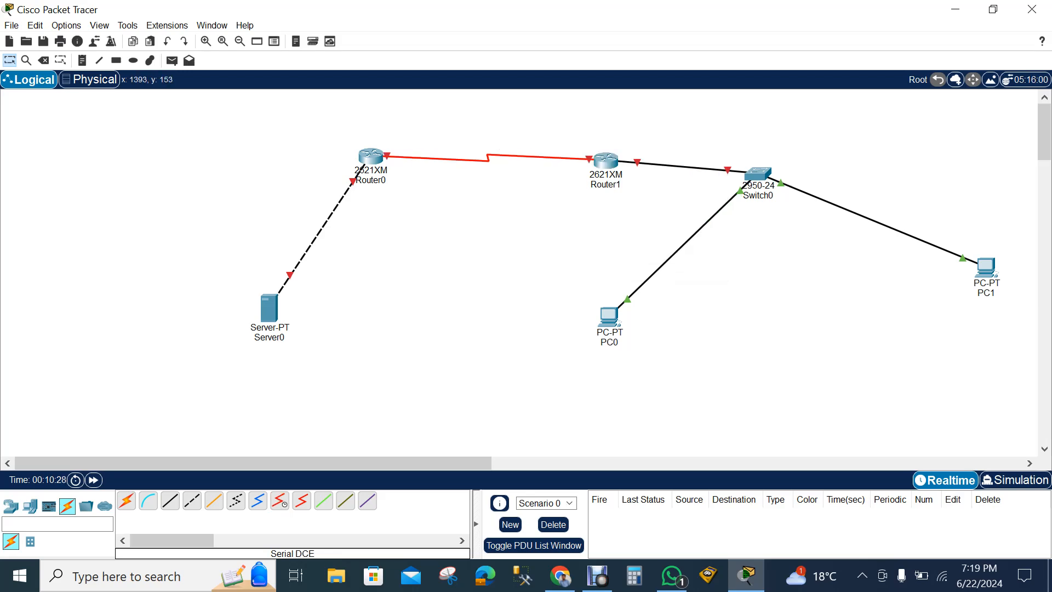
Step: Tidy the layout by moving Switch0 below Router1 and placing PC0 and PC1 beneath the switch on either side
{"action": "left_click_drag", "start_coordinate": [757, 174], "coordinate": [630, 240]}
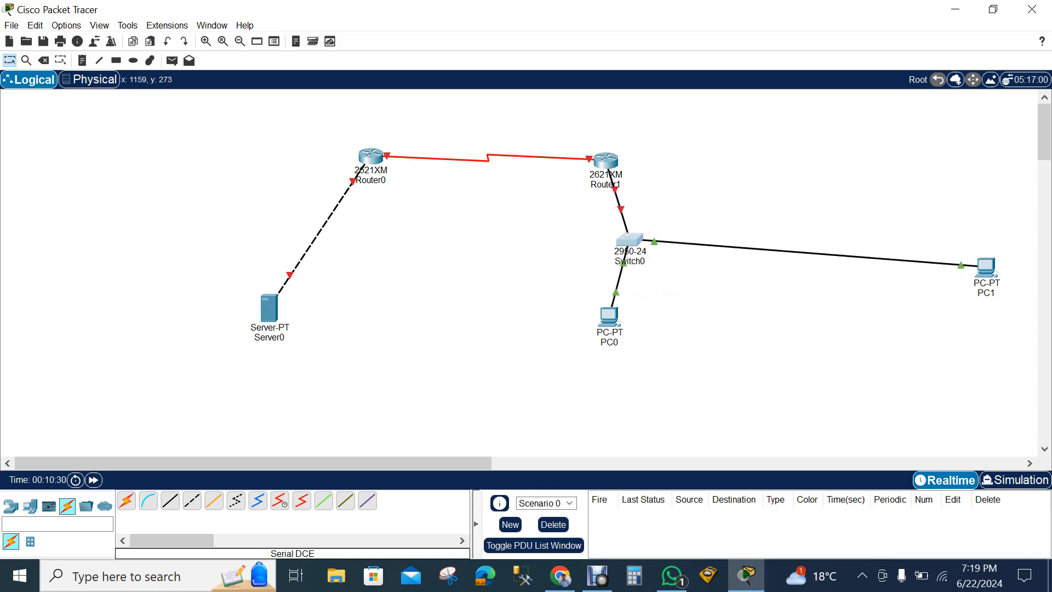
{"action": "left_click_drag", "start_coordinate": [987, 267], "coordinate": [736, 302]}
{"action": "left_click_drag", "start_coordinate": [609, 312], "coordinate": [589, 322]}
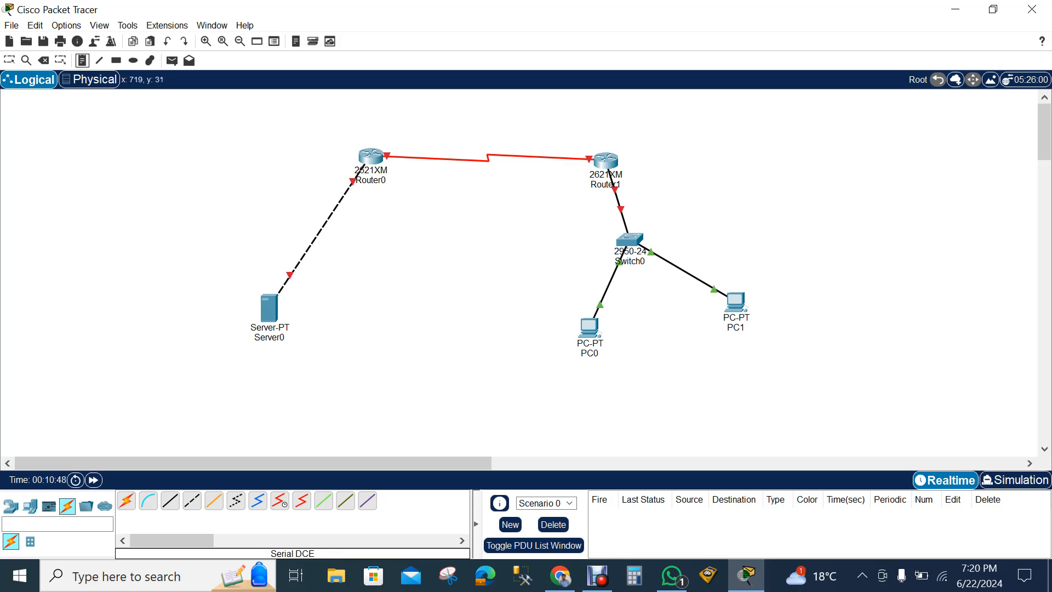
Step: Place text notes above the routers reading 10.0.0.1 for Router0 and 10.0.0.2 for Router1
{"action": "left_click", "coordinate": [361, 122]}
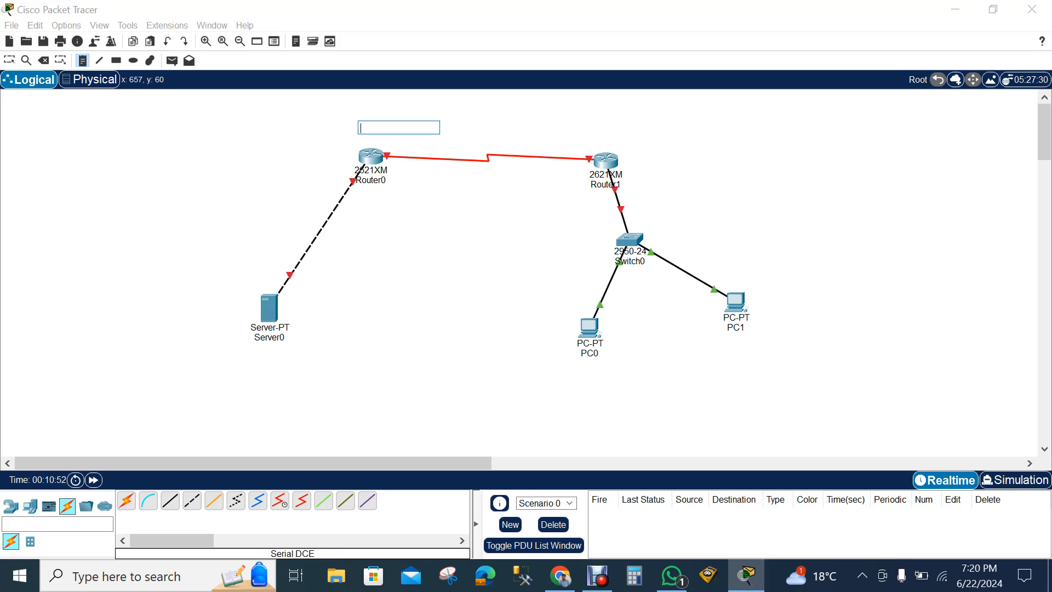
{"action": "type", "text": "10.0.0.1"}
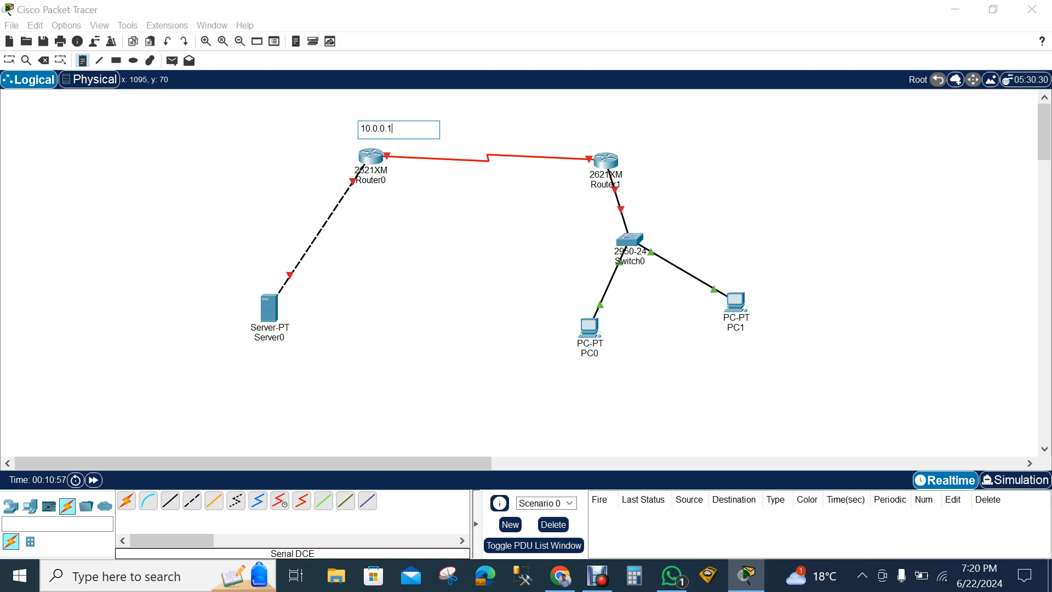
{"action": "left_click", "coordinate": [600, 129]}
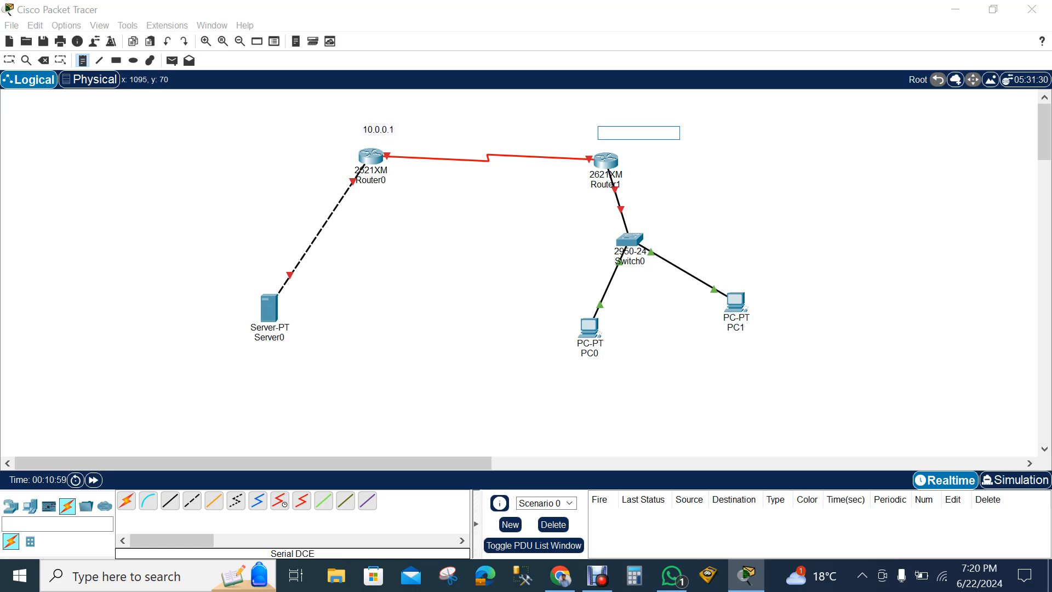
{"action": "type", "text": "10"}
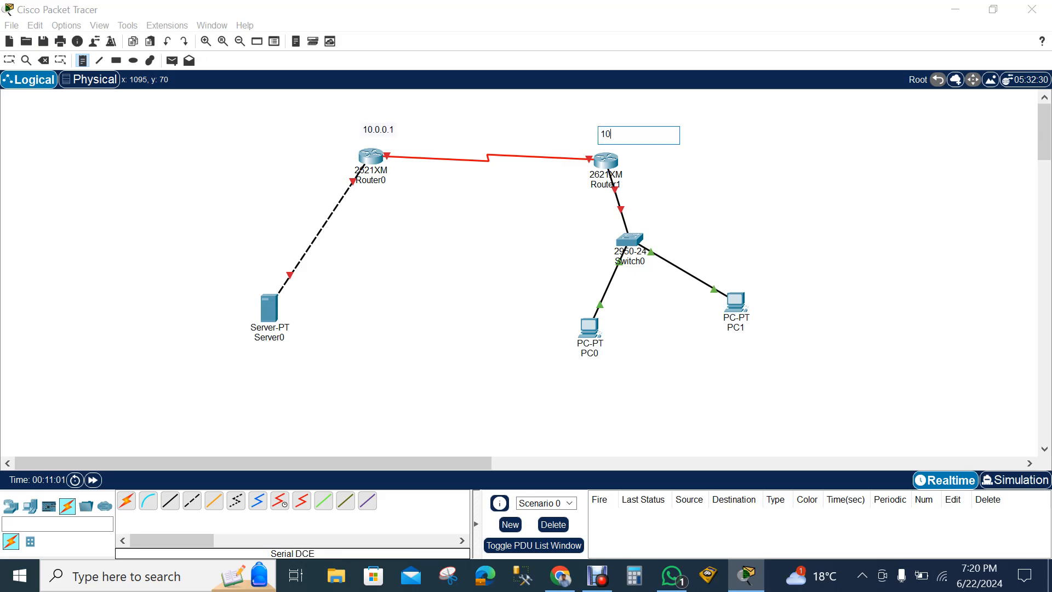
{"action": "type", "text": ".0.0.2"}
Step: Place a text note reading 192.168.0.100 below Server0
{"action": "left_click", "coordinate": [277, 231]}
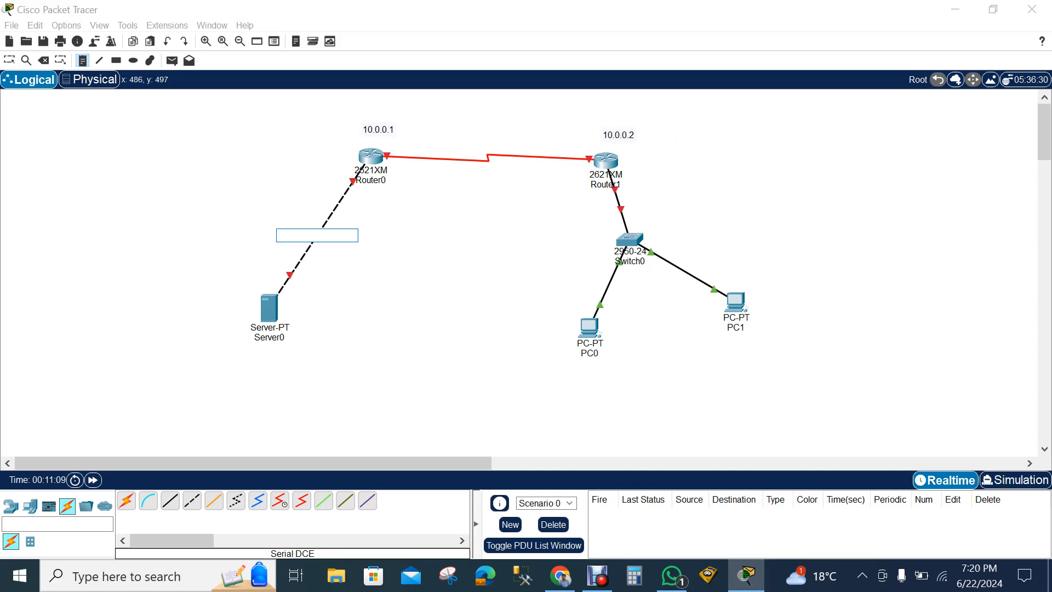
{"action": "left_click", "coordinate": [264, 362]}
{"action": "type", "text": "192."}
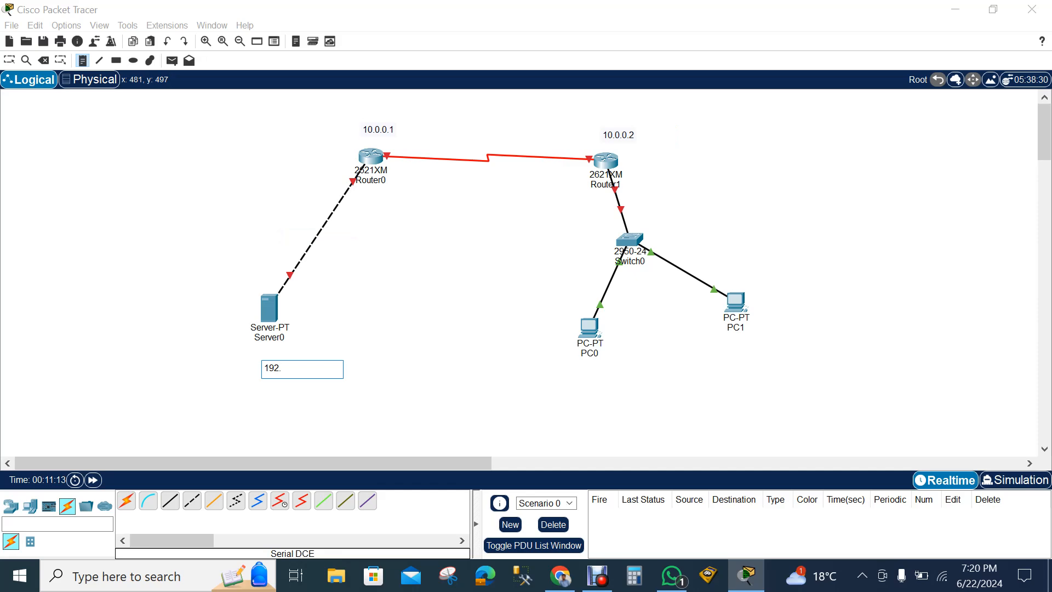
{"action": "type", "text": "168.0.100"}
Step: Add text notes reading 172.168.0.20 at PC0 and 172.168.0.140 beside PC1, and leave the note tool
{"action": "left_click", "coordinate": [586, 325]}
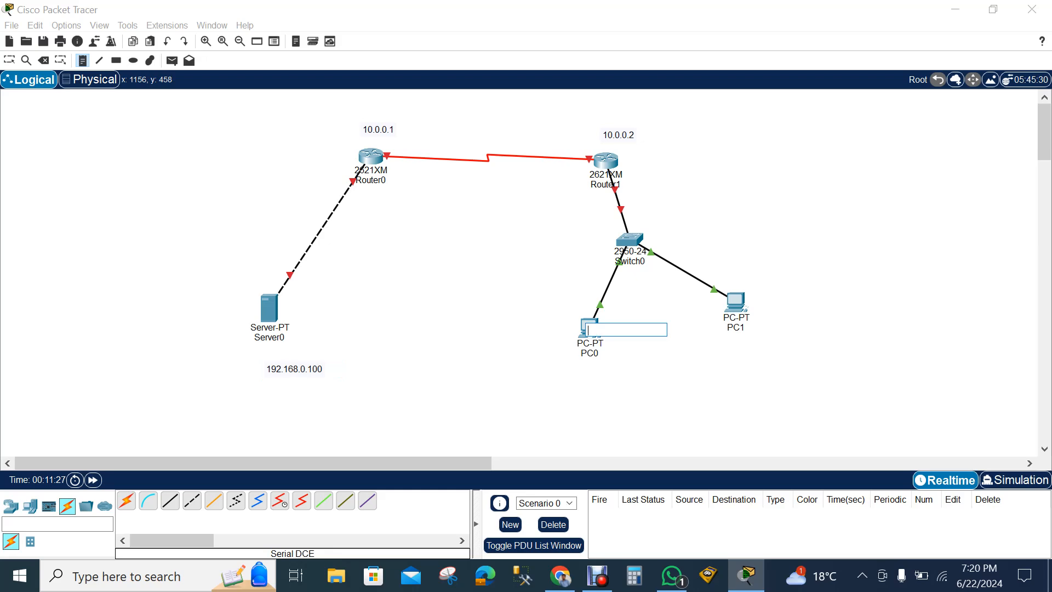
{"action": "type", "text": "172.168.0.20"}
{"action": "left_click", "coordinate": [768, 309]}
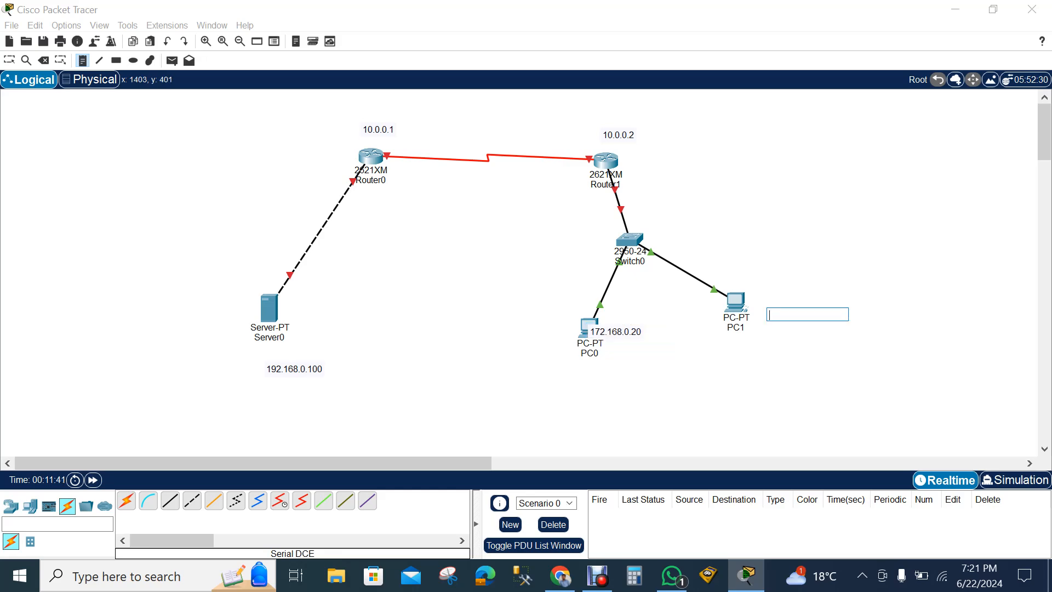
{"action": "type", "text": "172.168.0.1"}
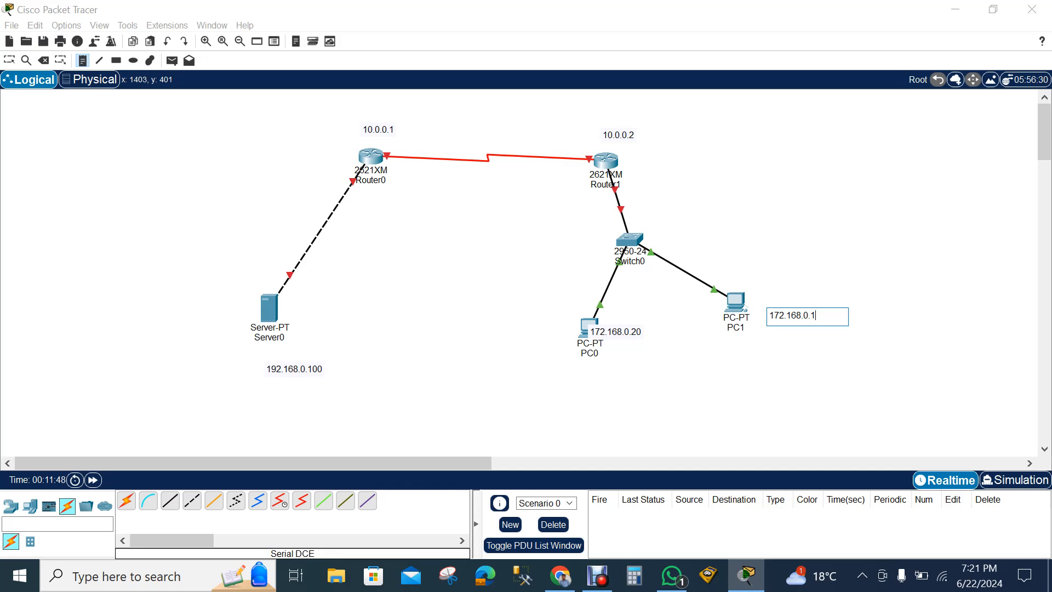
{"action": "type", "text": "40"}
{"action": "left_click", "coordinate": [801, 234]}
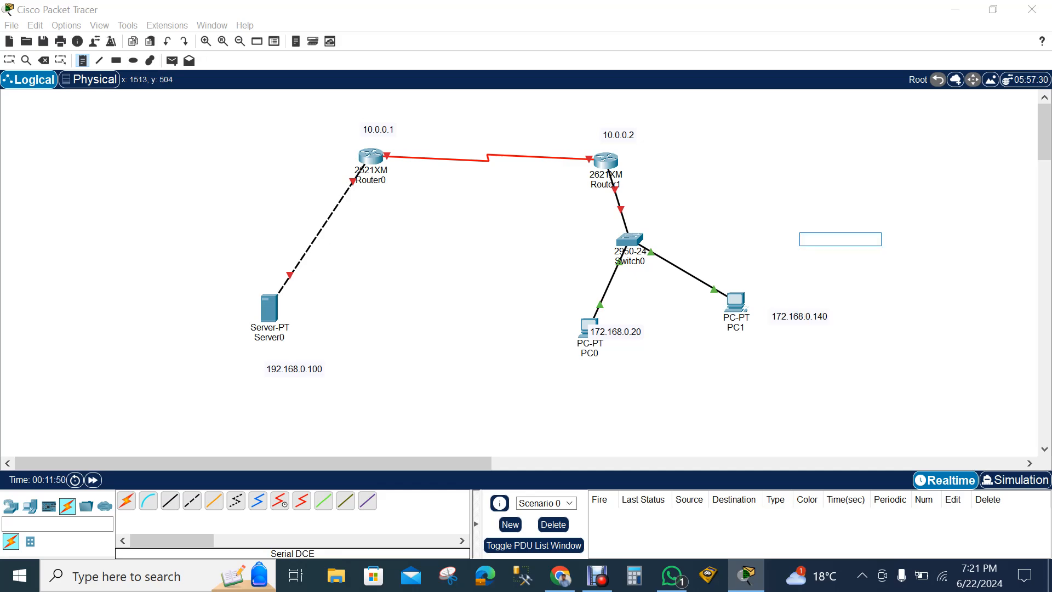
{"action": "key", "text": "Escape"}
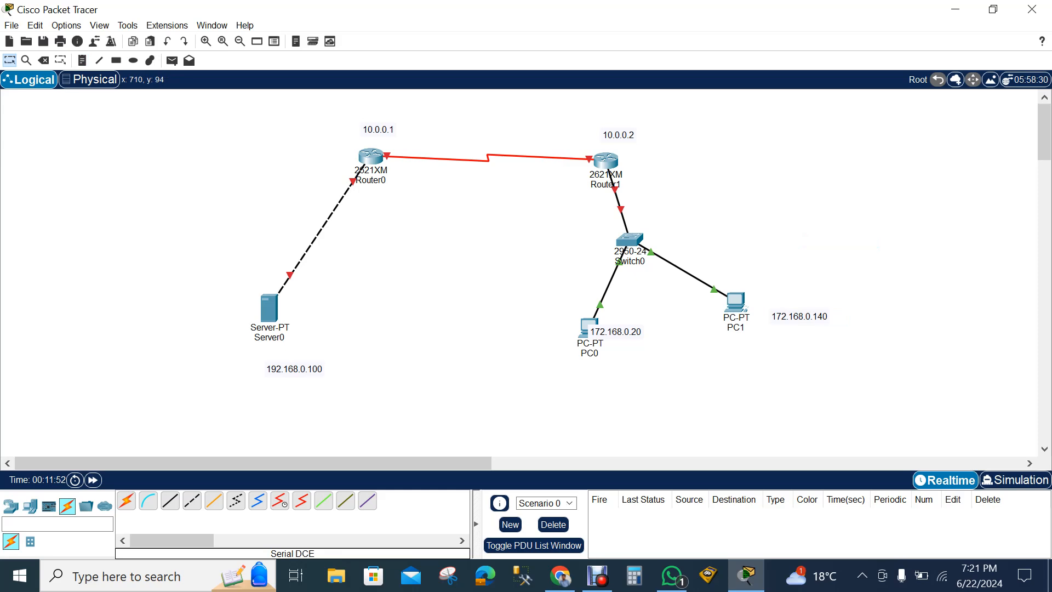
Step: Draw a large red-filled ellipse with a black outline over PC1 and its address note, and leave the Ellipse tool
{"action": "mouse_move", "coordinate": [381, 171]}
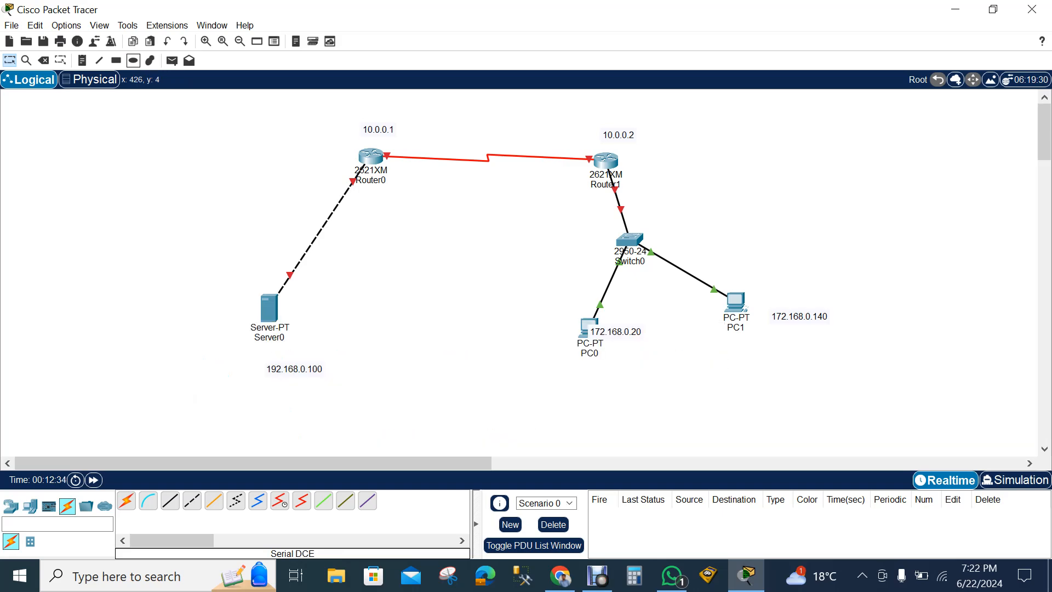
{"action": "left_click", "coordinate": [134, 60]}
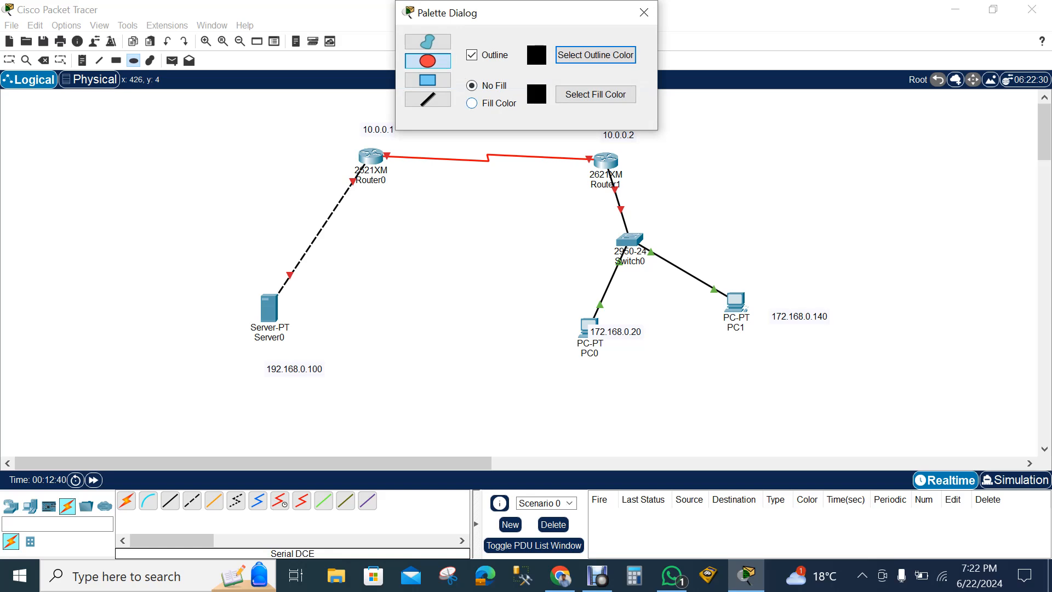
{"action": "left_click", "coordinate": [472, 103]}
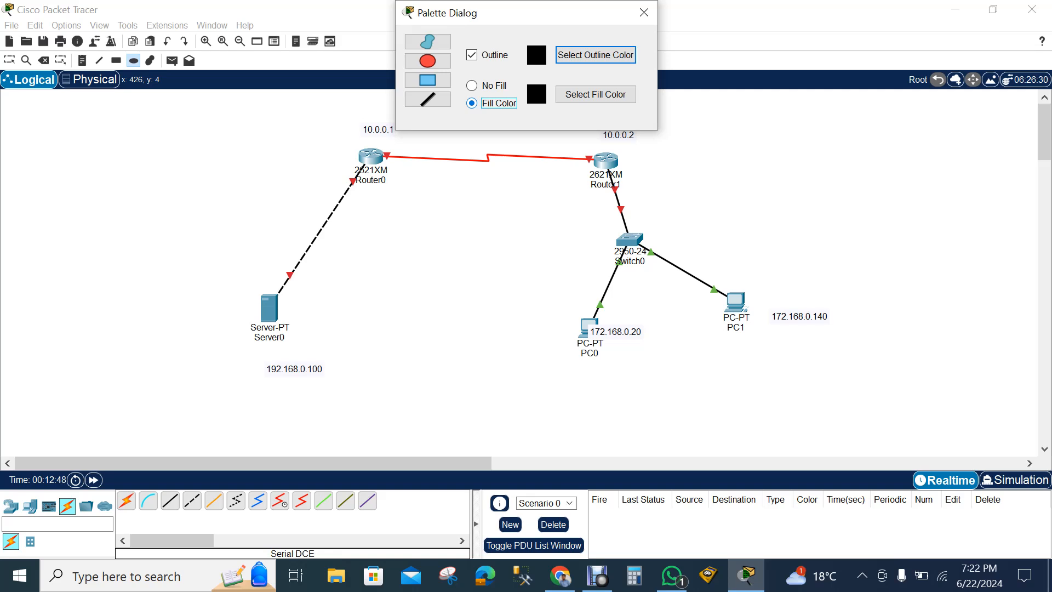
{"action": "left_click", "coordinate": [596, 95]}
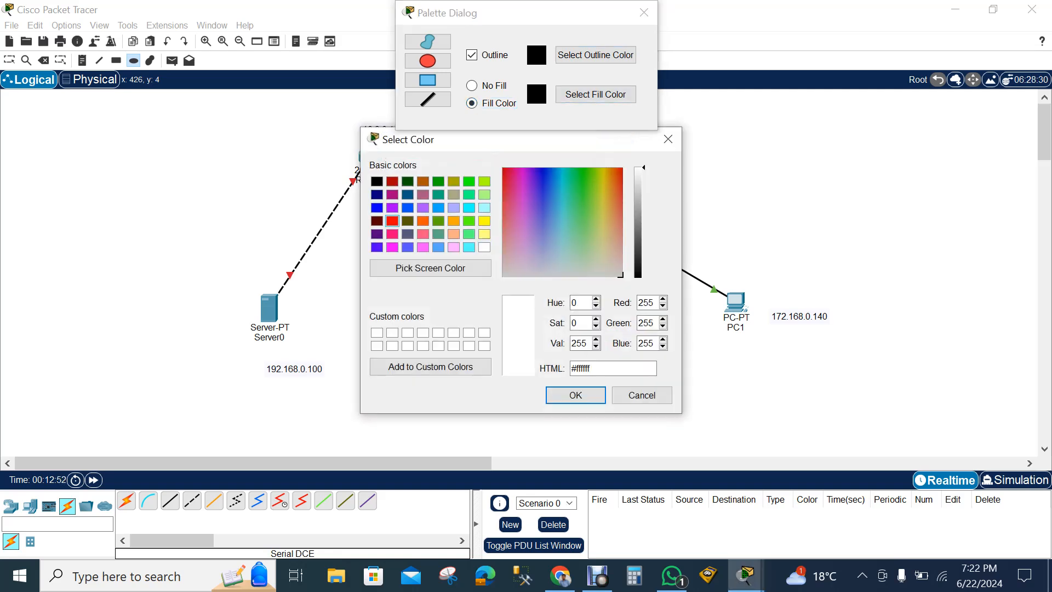
{"action": "left_click", "coordinate": [393, 220]}
{"action": "left_click", "coordinate": [575, 395]}
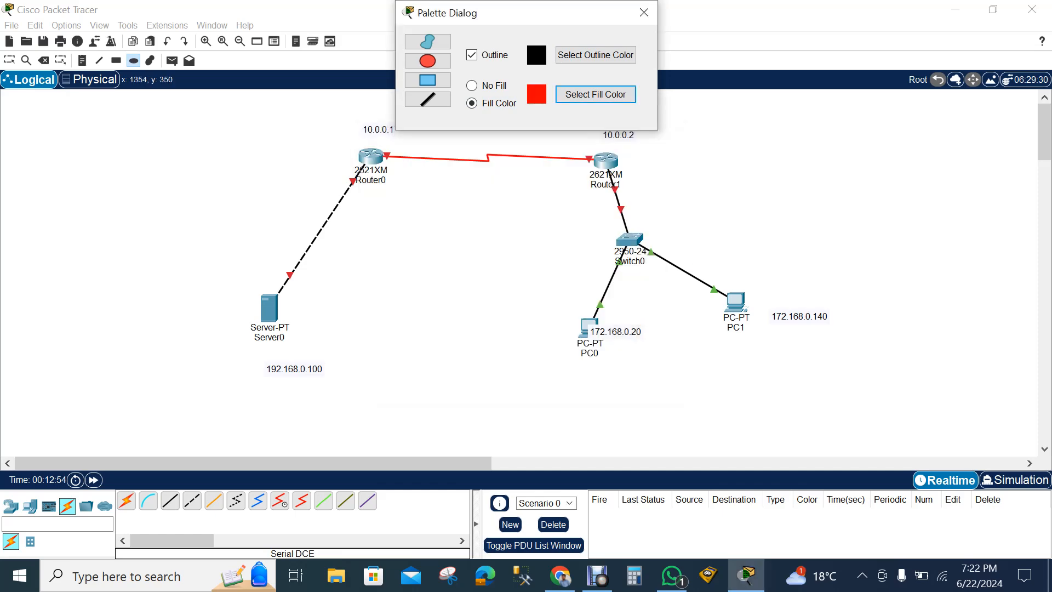
{"action": "left_click_drag", "start_coordinate": [707, 256], "coordinate": [913, 414]}
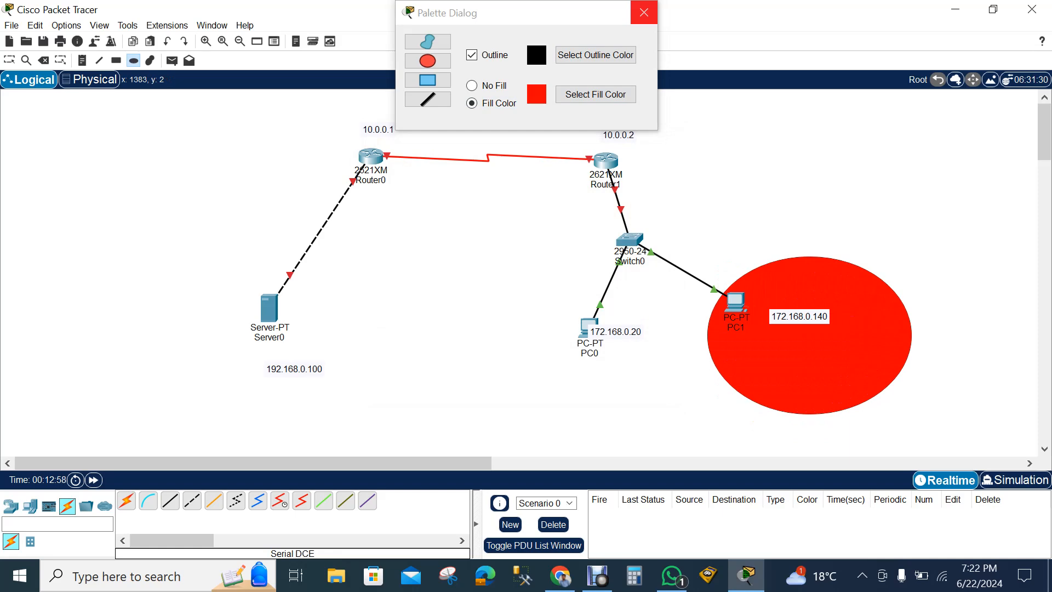
{"action": "left_click", "coordinate": [644, 12]}
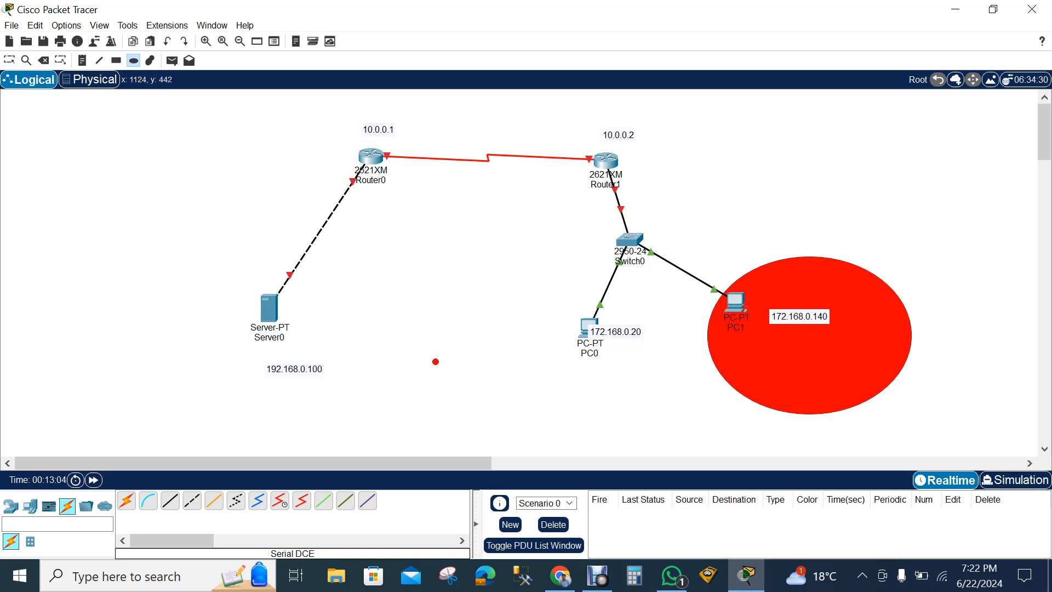
{"action": "left_click_drag", "start_coordinate": [615, 332], "coordinate": [634, 350]}
{"action": "key", "text": "Escape"}
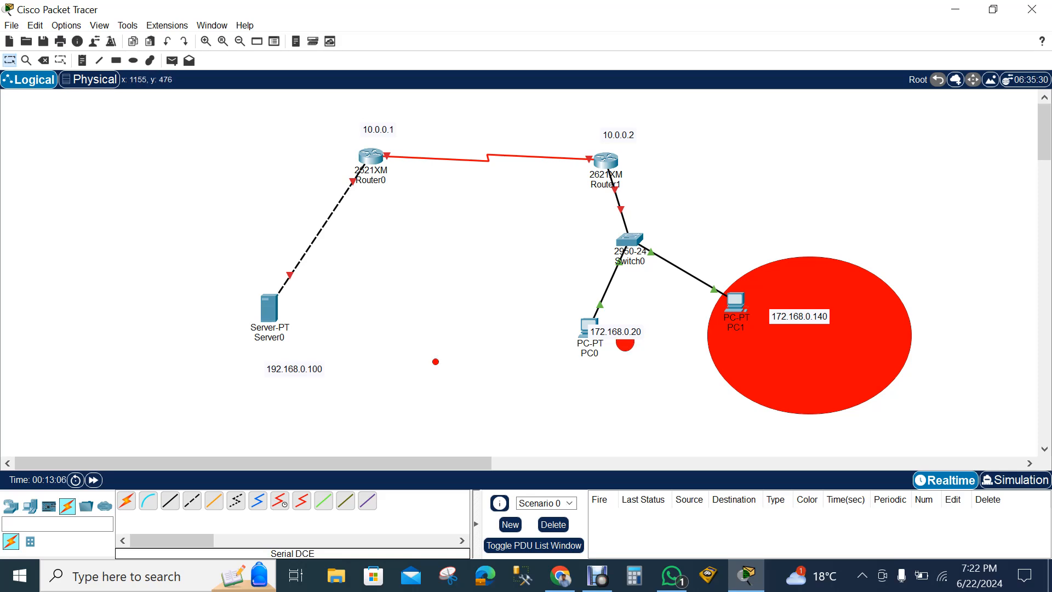
Step: Undo the small red ellipse beneath PC0's address note and move the 172.168.0.20 note to PC0's upper left
{"action": "key", "text": "ctrl+z"}
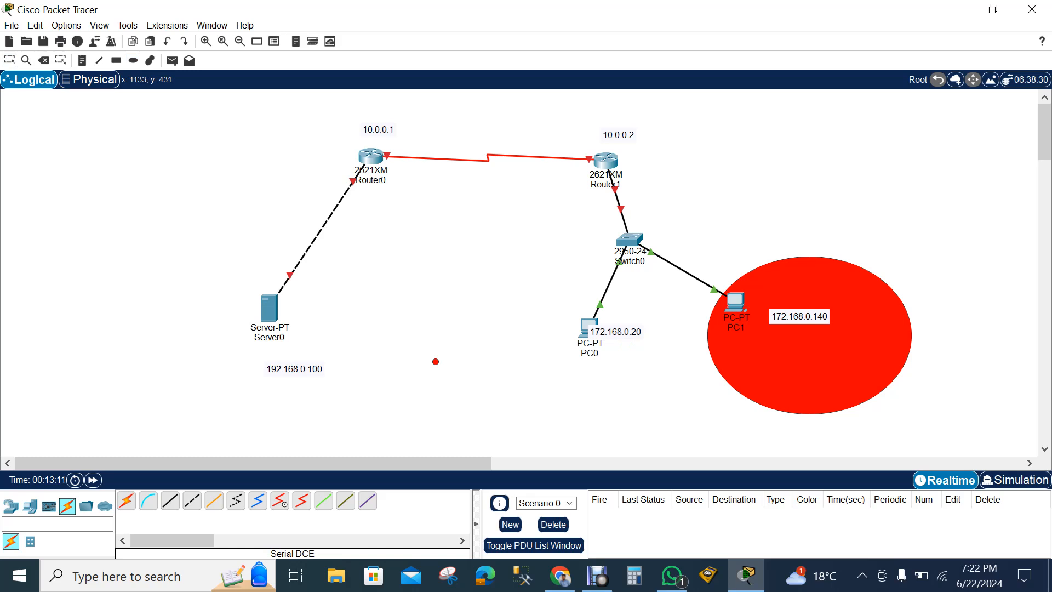
{"action": "left_click_drag", "start_coordinate": [616, 332], "coordinate": [554, 301]}
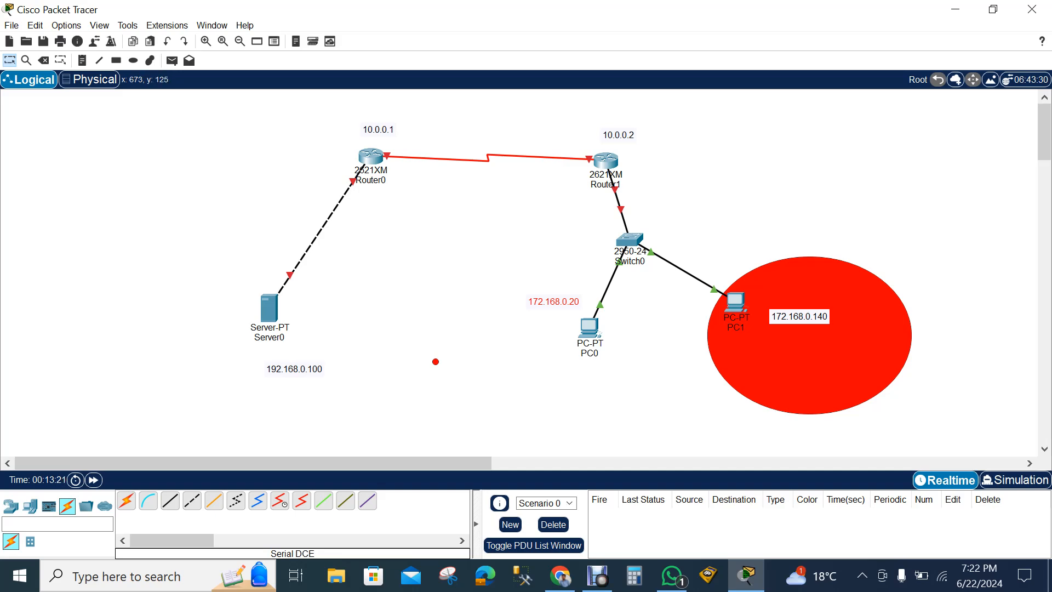
{"action": "mouse_move", "coordinate": [371, 158]}
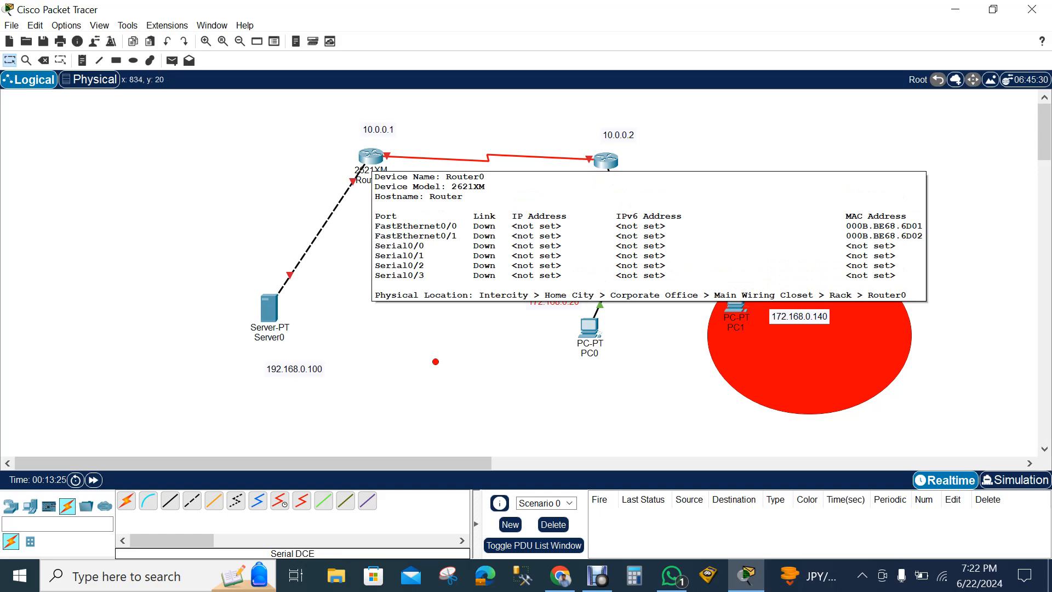
{"action": "mouse_move", "coordinate": [595, 176]}
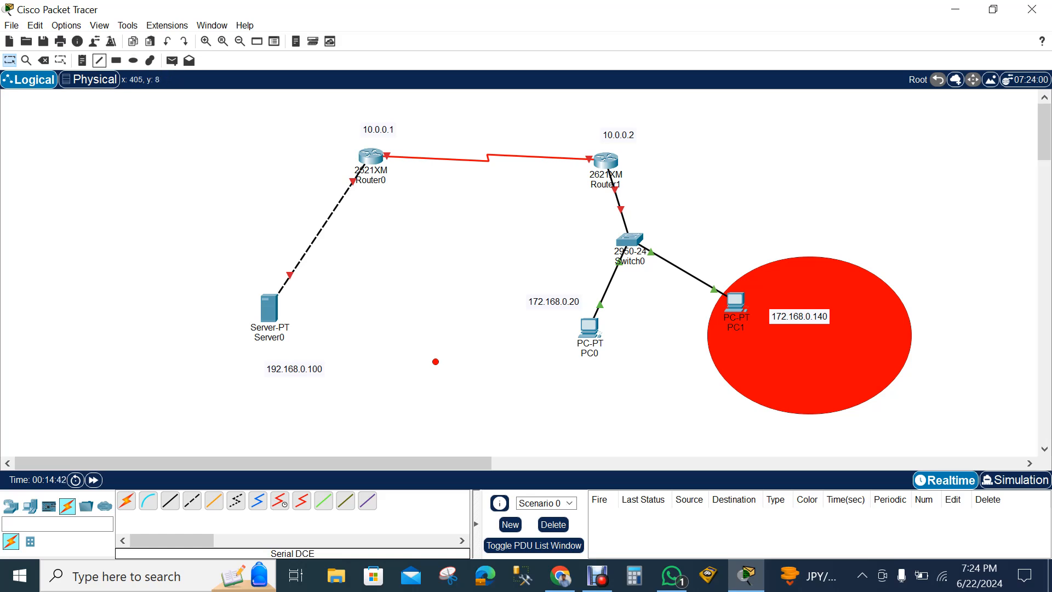
Step: Place a text note reading 192.168.0.1 beside the link between Router0 and Server0
{"action": "left_click", "coordinate": [82, 61]}
{"action": "left_click", "coordinate": [251, 221]}
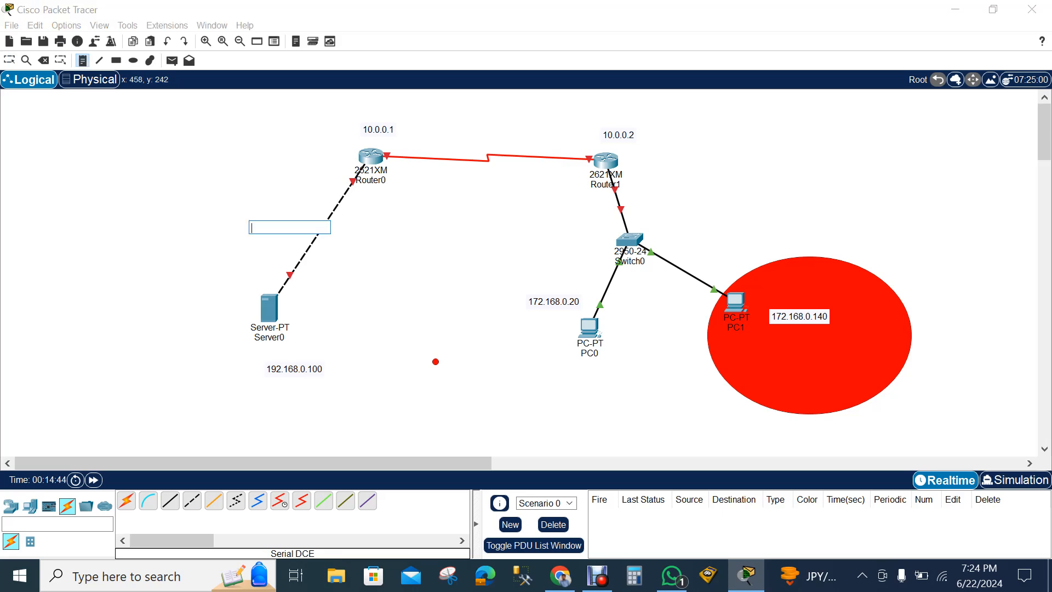
{"action": "type", "text": "192.168.0"}
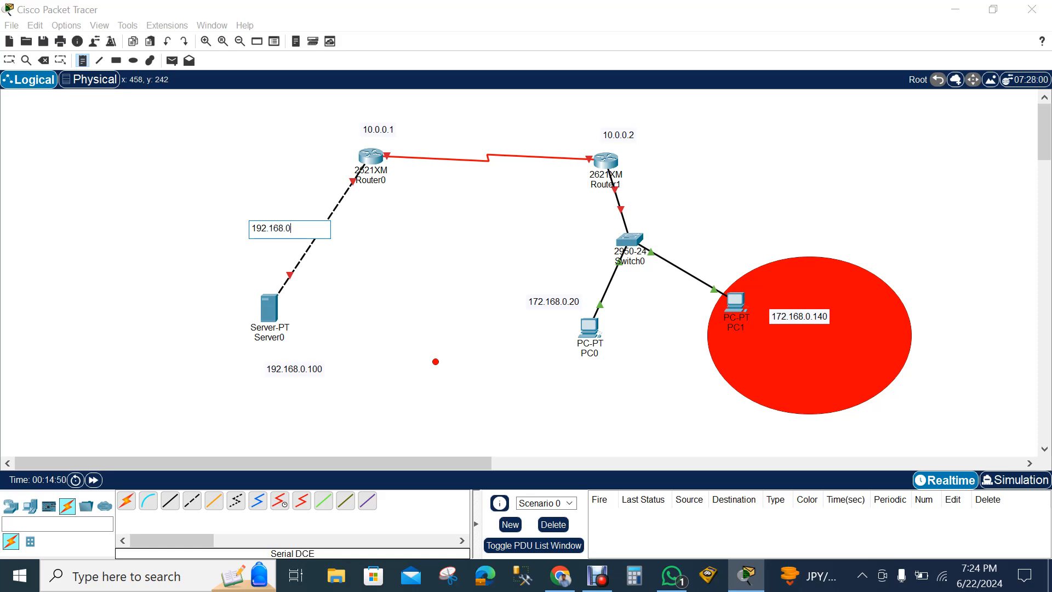
{"action": "type", "text": ".100"}
{"action": "key", "text": "BackSpace"}
{"action": "key", "text": "BackSpace"}
Step: Add a note reading 172.168.0.1 beside the Router1–Switch0 link, leave the note tool, and move the 192.168.0.1 note closer to Server0
{"action": "left_click", "coordinate": [649, 200]}
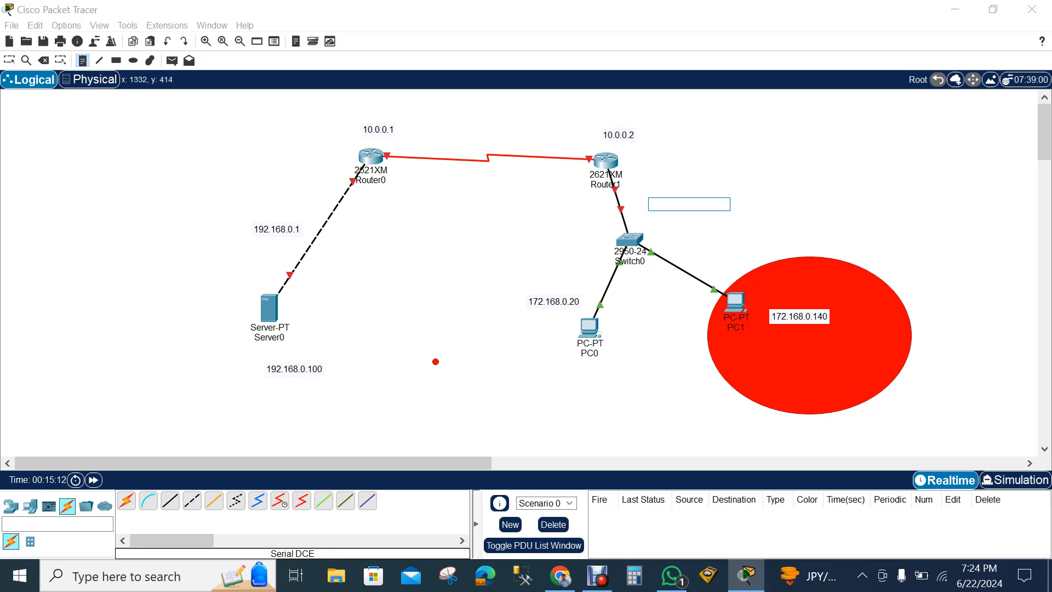
{"action": "type", "text": "172.168.0.1"}
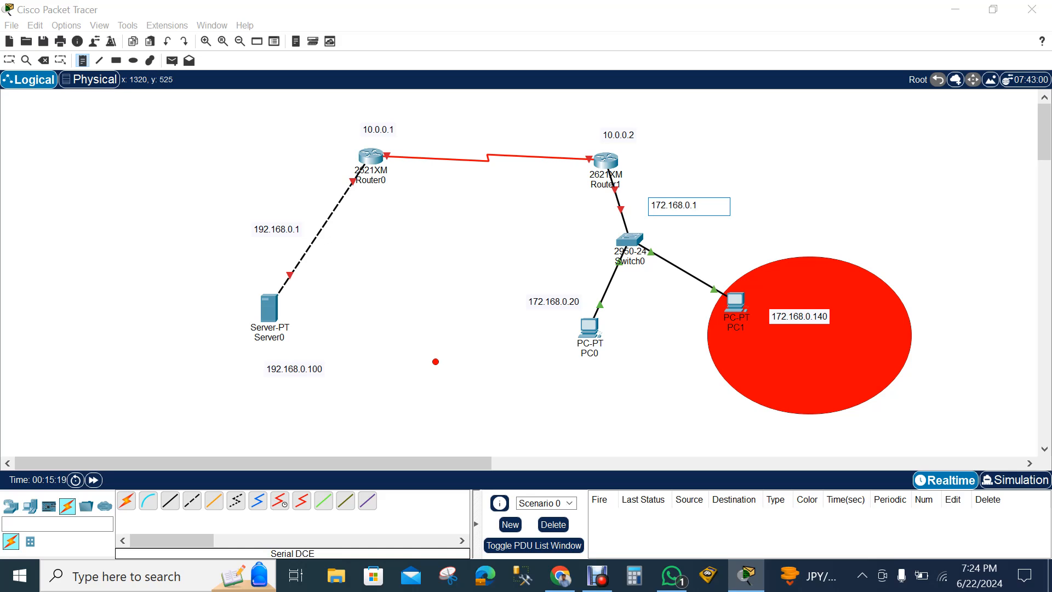
{"action": "left_click", "coordinate": [861, 219]}
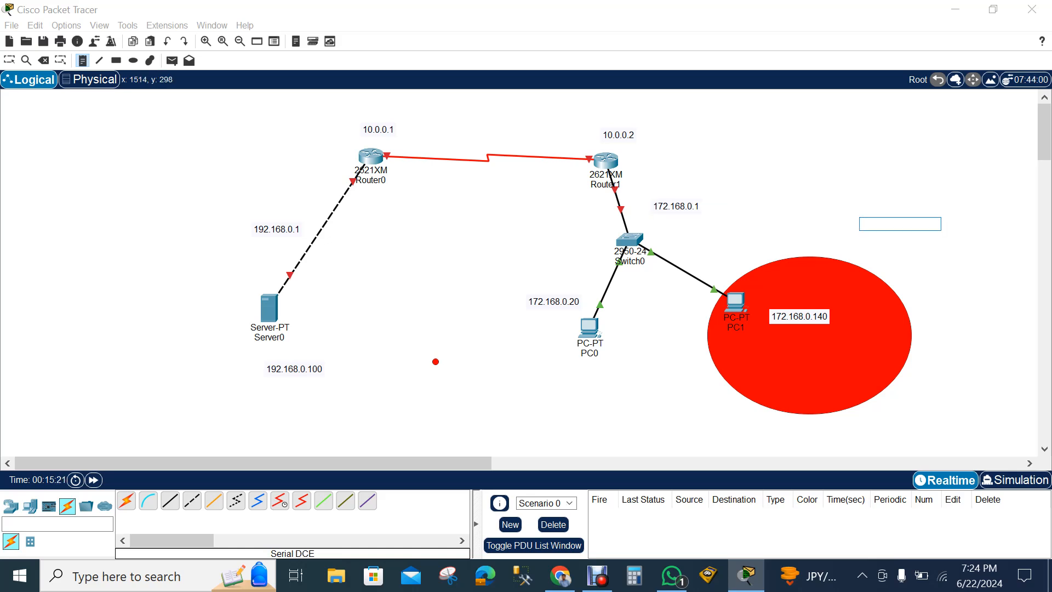
{"action": "key", "text": "Escape"}
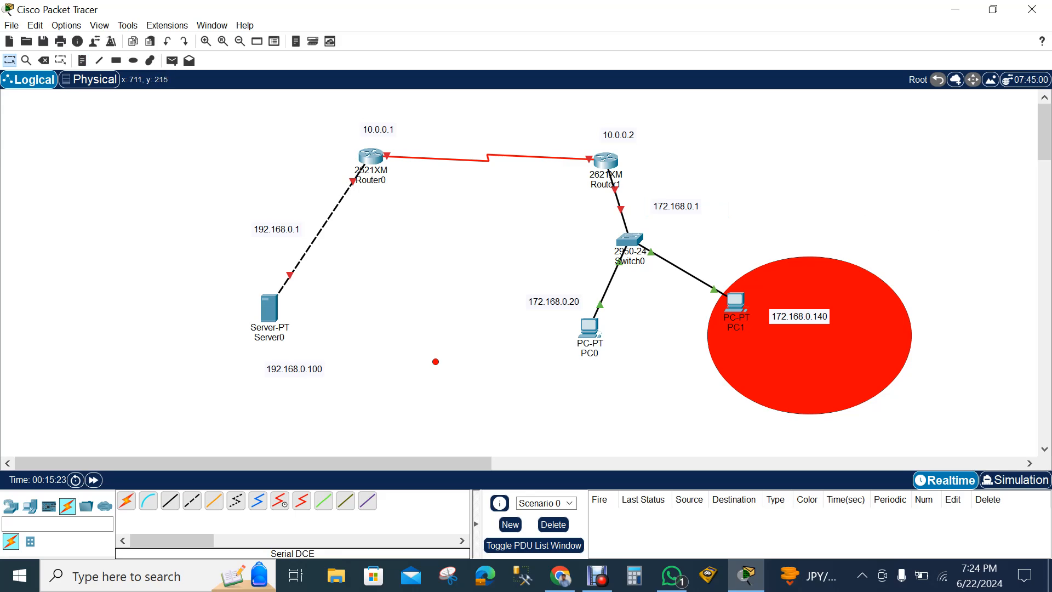
{"action": "left_click_drag", "start_coordinate": [277, 229], "coordinate": [267, 244]}
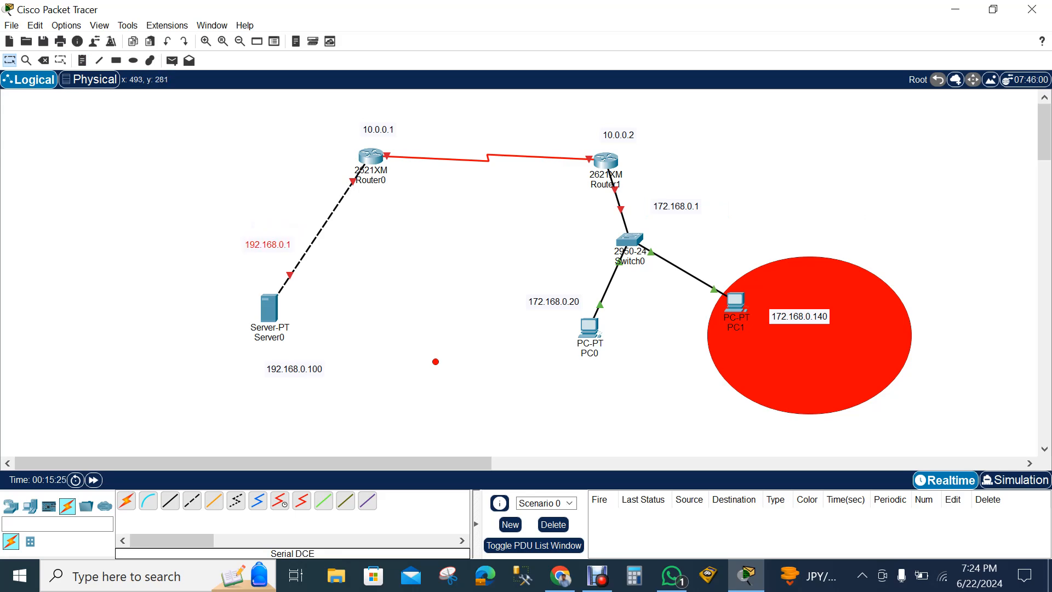
Step: Delete the stray small red shapes in the empty area between Server0 and PC0
{"action": "key", "text": "n"}
{"action": "left_click", "coordinate": [436, 362]}
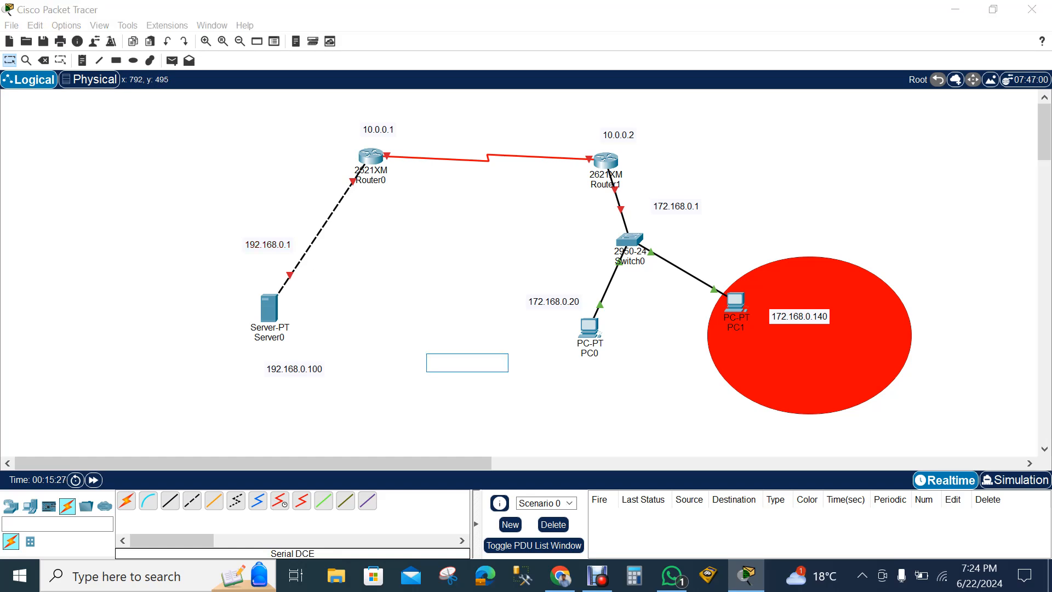
{"action": "left_click", "coordinate": [370, 331]}
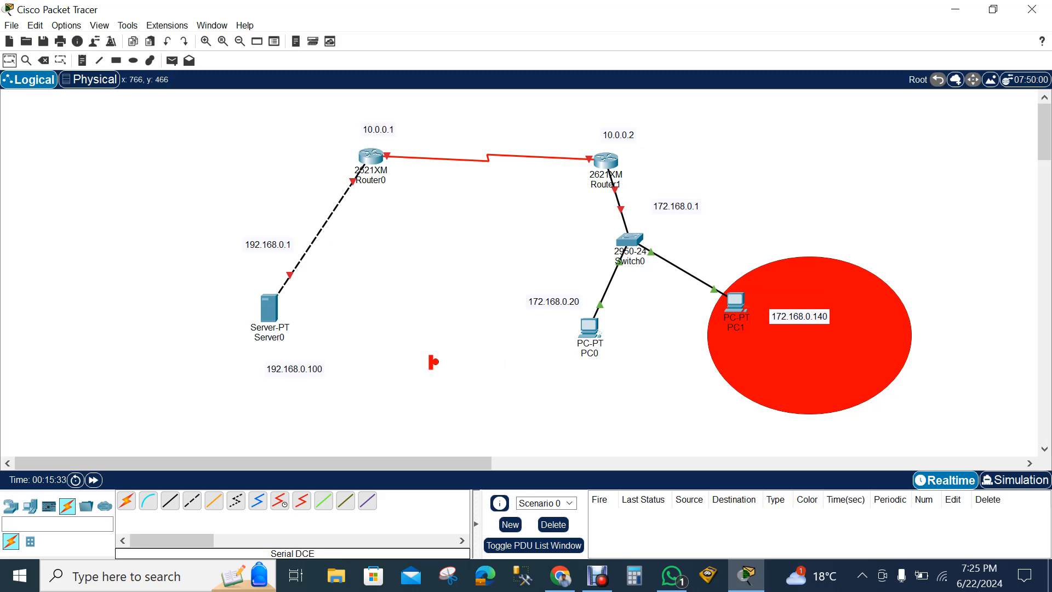
{"action": "left_click_drag", "start_coordinate": [420, 345], "coordinate": [441, 362]}
{"action": "key", "text": "Delete"}
{"action": "key", "text": "Return"}
Step: Give Server0 the static IPv4 address 192.168.0.100 with subnet mask 255.255.255.0
{"action": "left_click", "coordinate": [268, 311]}
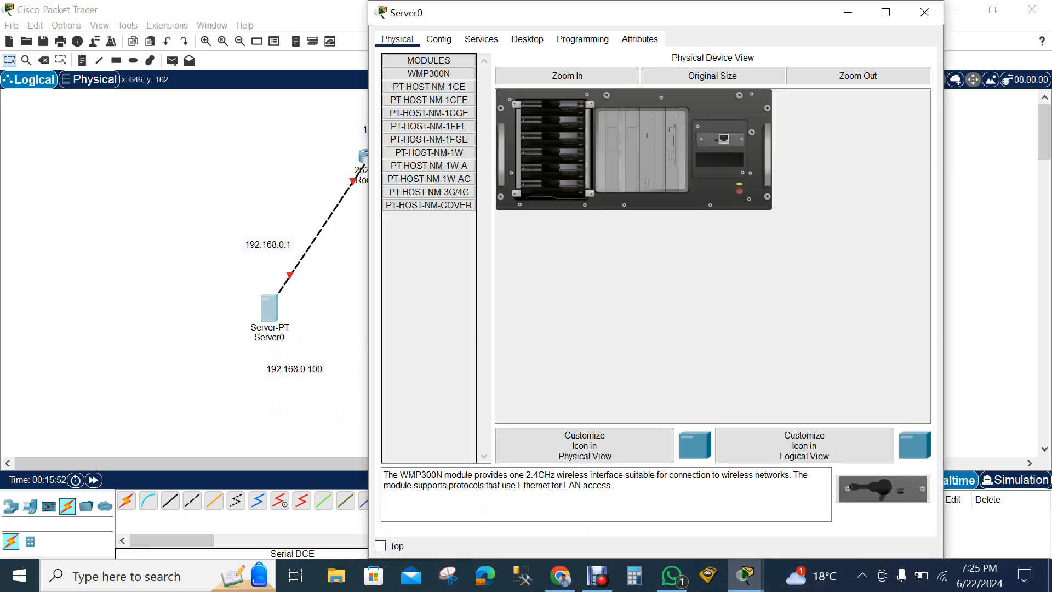
{"action": "left_click", "coordinate": [527, 40]}
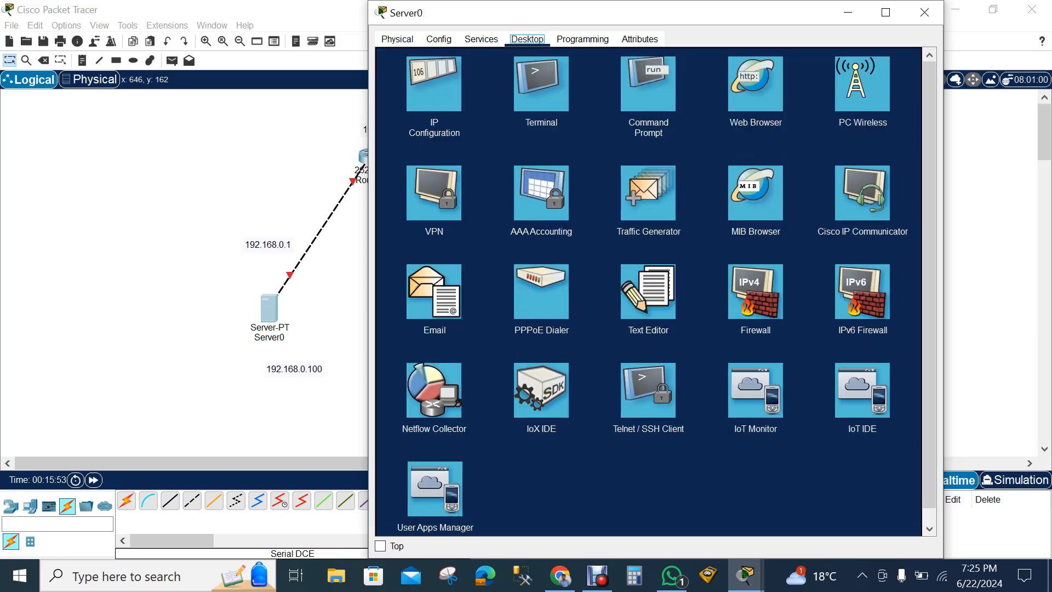
{"action": "left_click", "coordinate": [434, 84]}
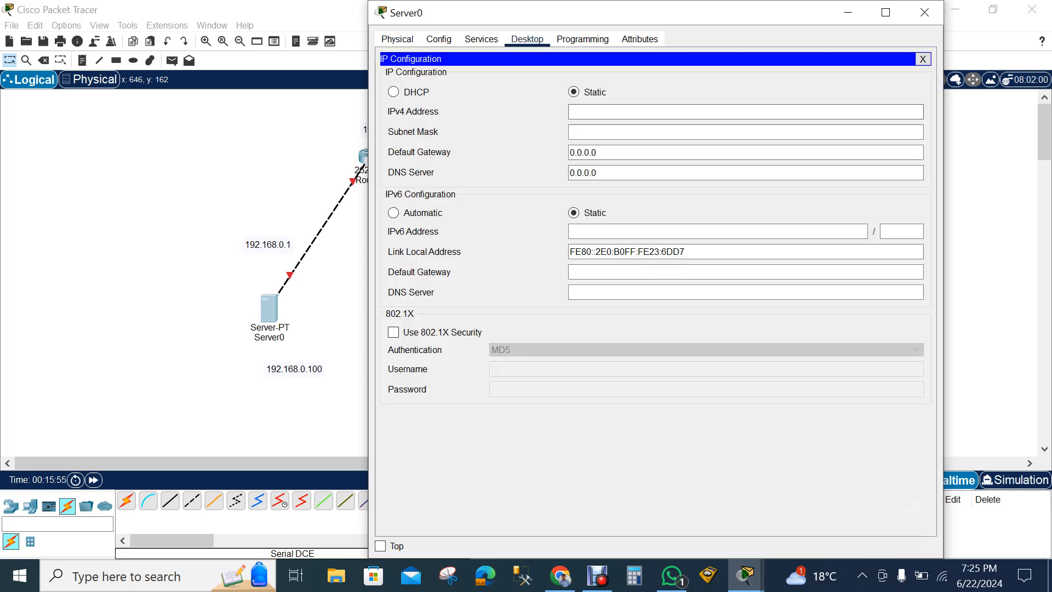
{"action": "left_click_drag", "start_coordinate": [548, 13], "coordinate": [640, 19]}
{"action": "left_click", "coordinate": [723, 118]}
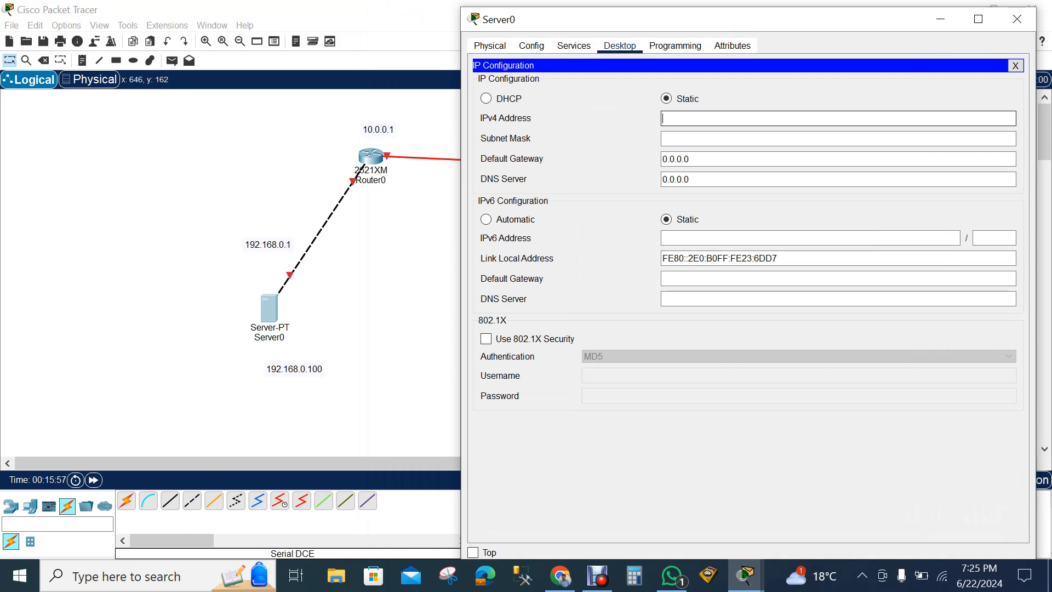
{"action": "type", "text": "92.168.0.100"}
{"action": "key", "text": "Tab"}
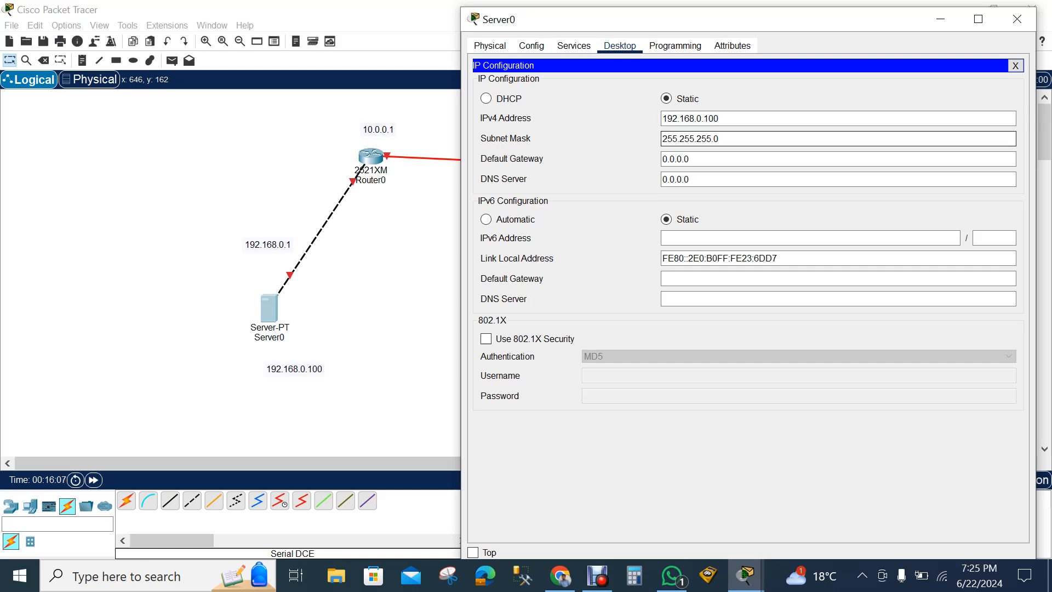
Step: Set Server0's default gateway to 192.168.0.1 and close its configuration window
{"action": "key", "text": "Tab"}
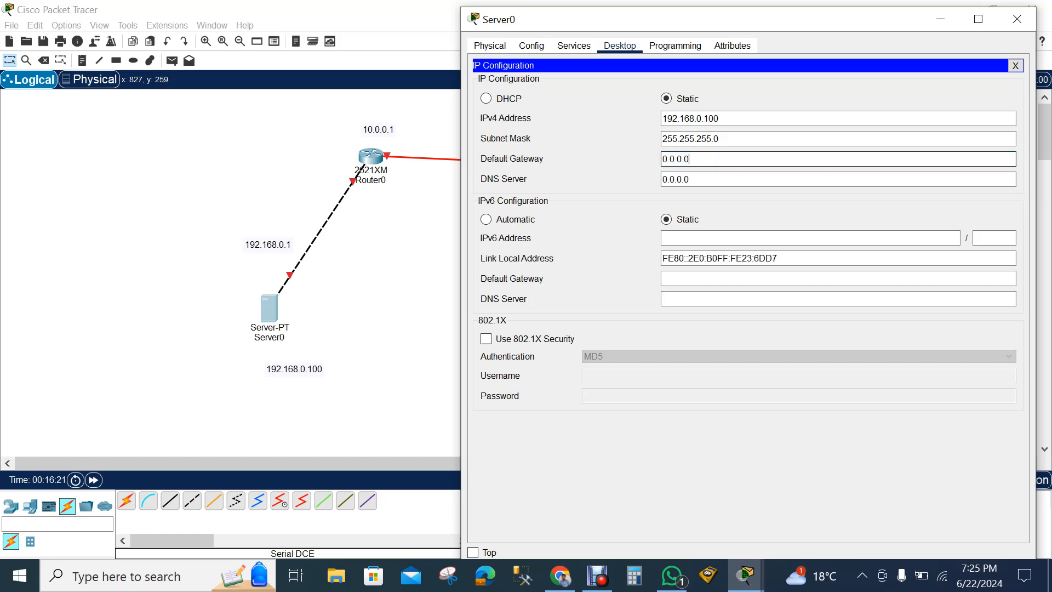
{"action": "key", "text": "BackSpace"}
{"action": "key", "text": "BackSpace"}
{"action": "key", "text": "BackSpace"}
{"action": "key", "text": "BackSpace"}
{"action": "key", "text": "BackSpace"}
{"action": "key", "text": "BackSpace"}
{"action": "type", "text": "192.168.0."}
{"action": "key", "text": "Tab"}
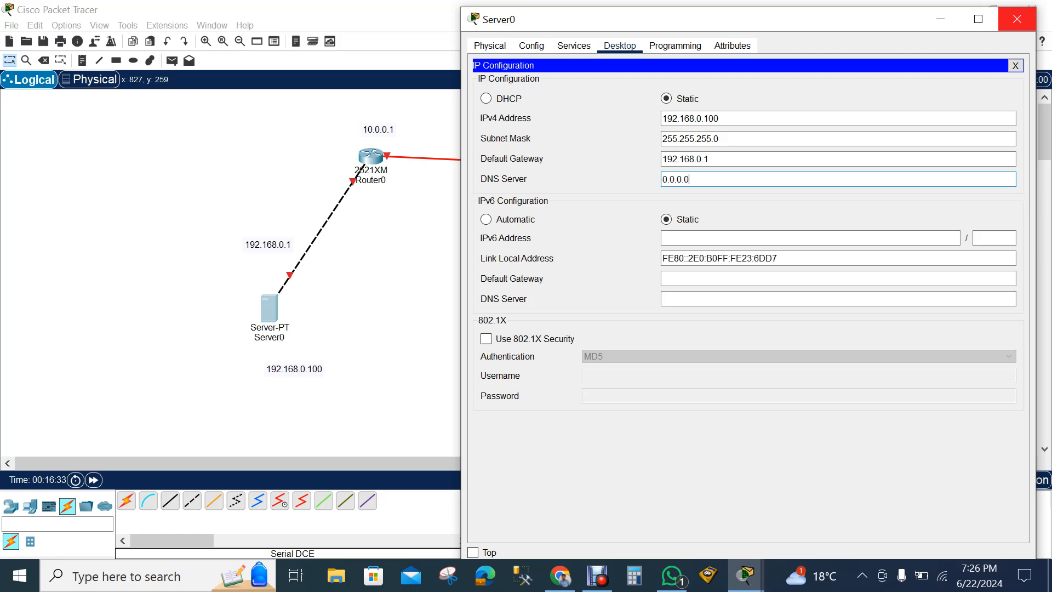
{"action": "left_click", "coordinate": [1017, 20]}
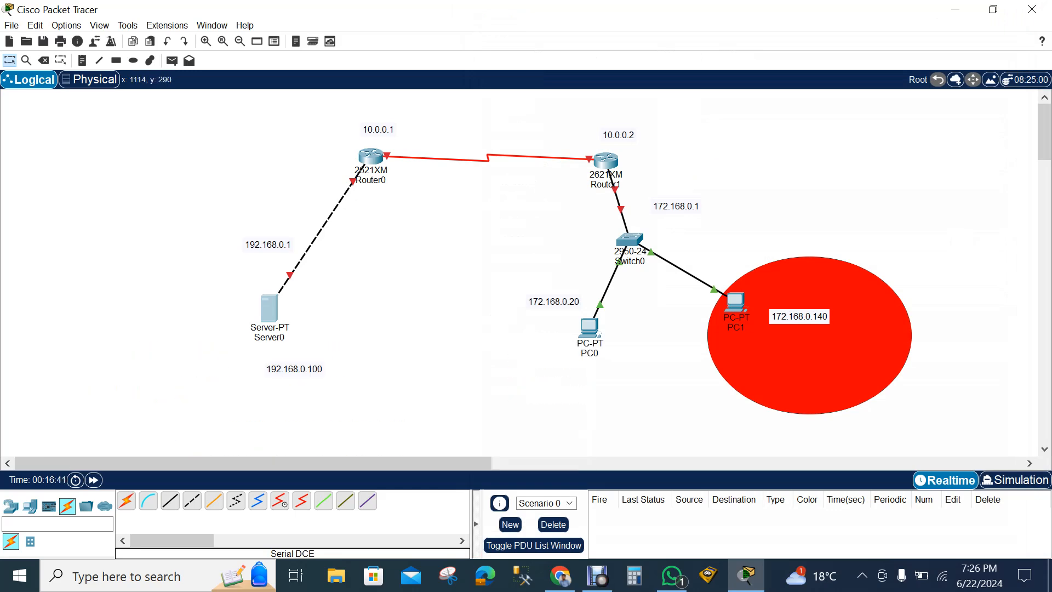
Step: Give PC0 the static IPv4 address 172.168.0.20 with subnet mask 255.255.0.0
{"action": "left_click", "coordinate": [589, 328]}
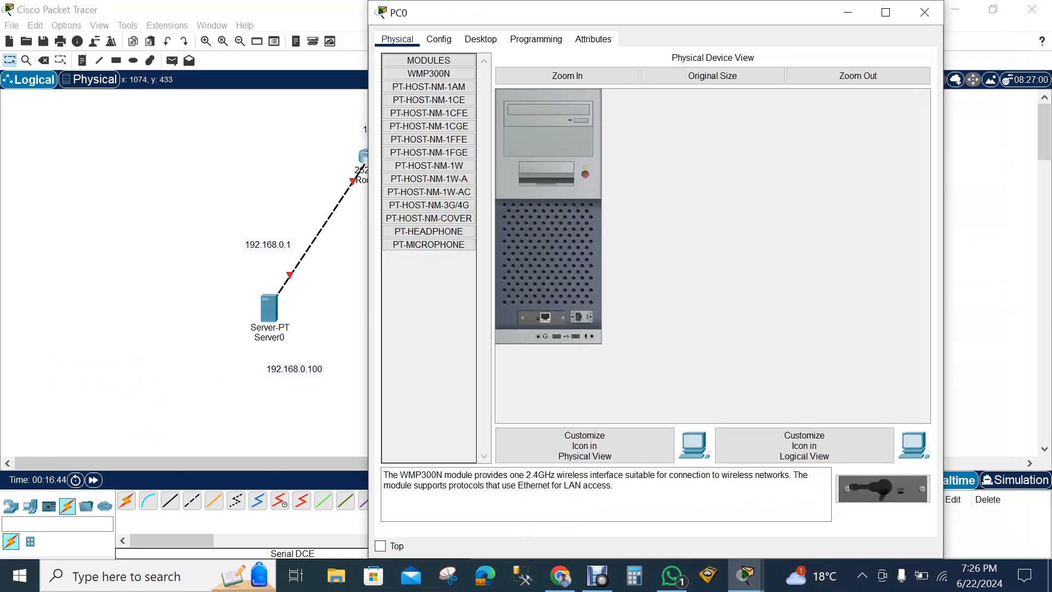
{"action": "left_click_drag", "start_coordinate": [696, 12], "coordinate": [773, 106]}
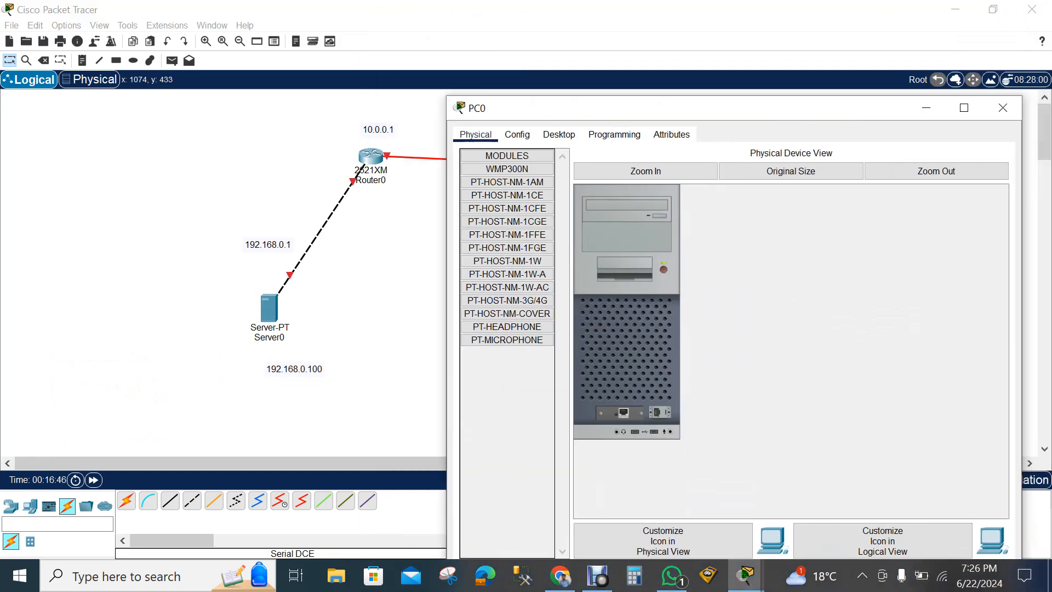
{"action": "left_click", "coordinate": [559, 134]}
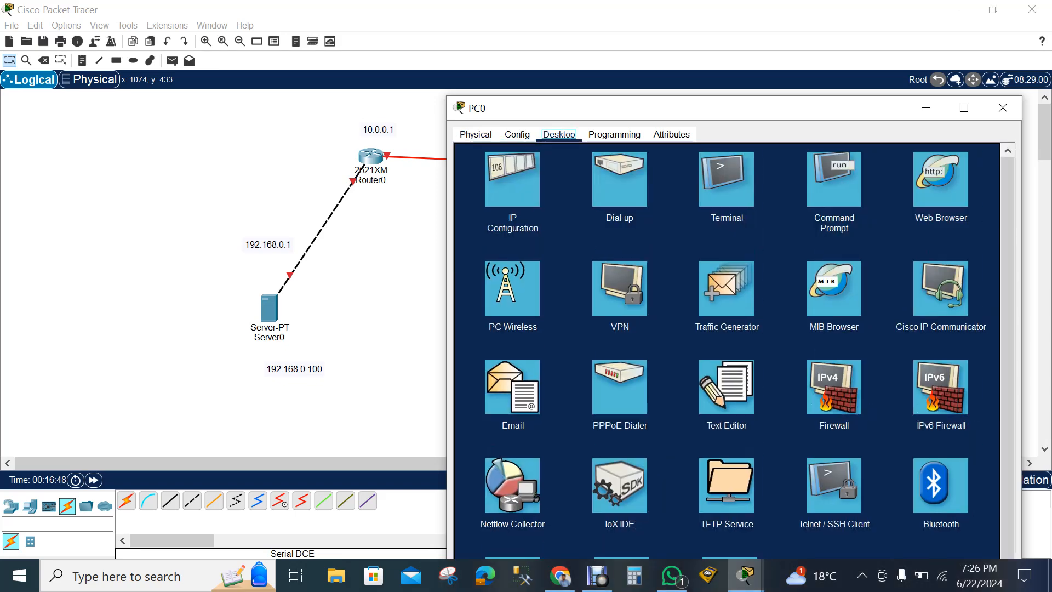
{"action": "left_click", "coordinate": [512, 179]}
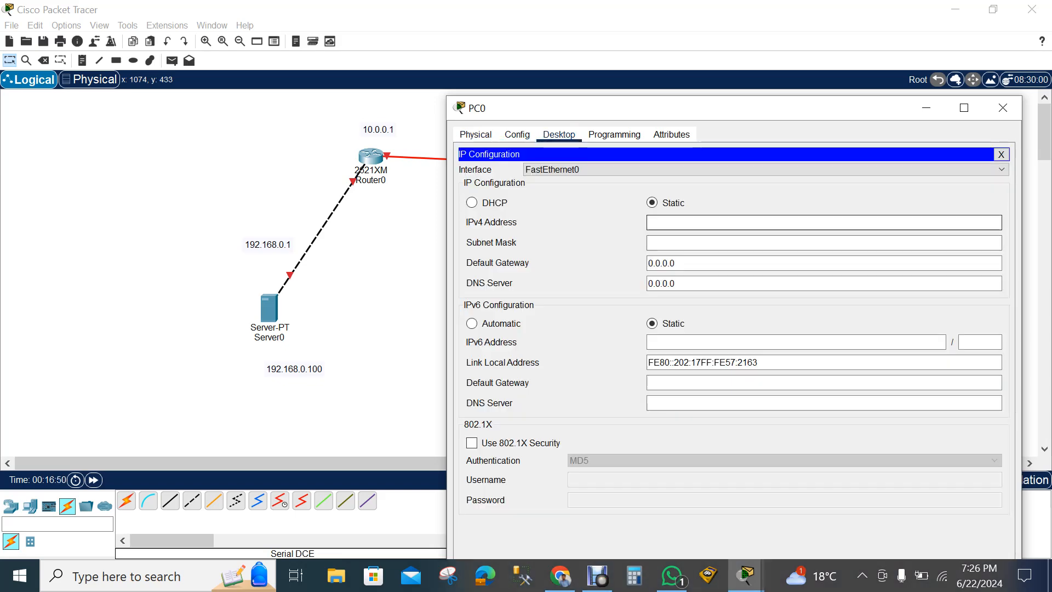
{"action": "type", "text": "172"}
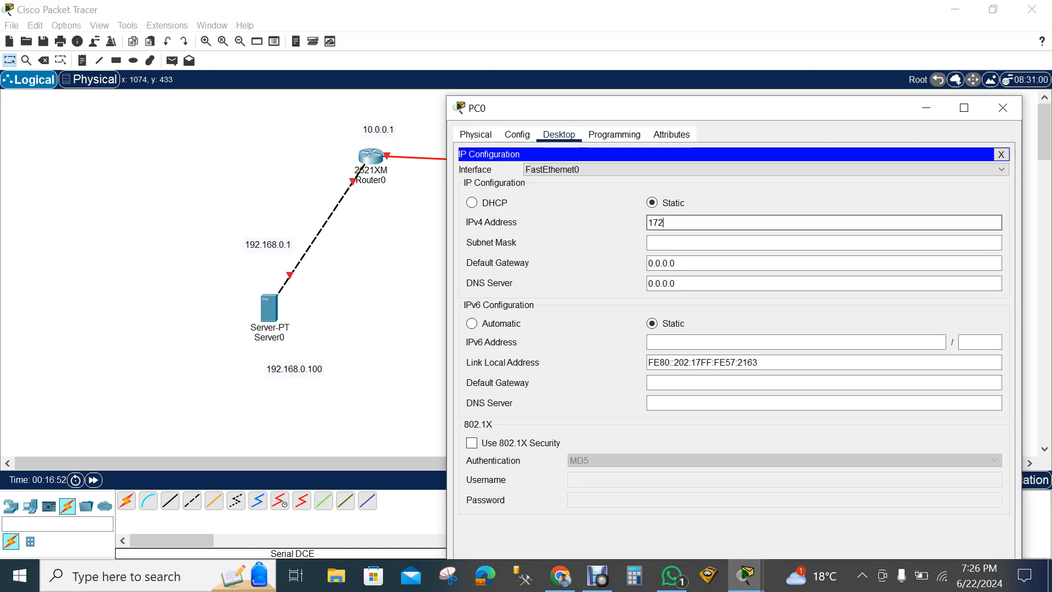
{"action": "type", "text": ".168.0.20"}
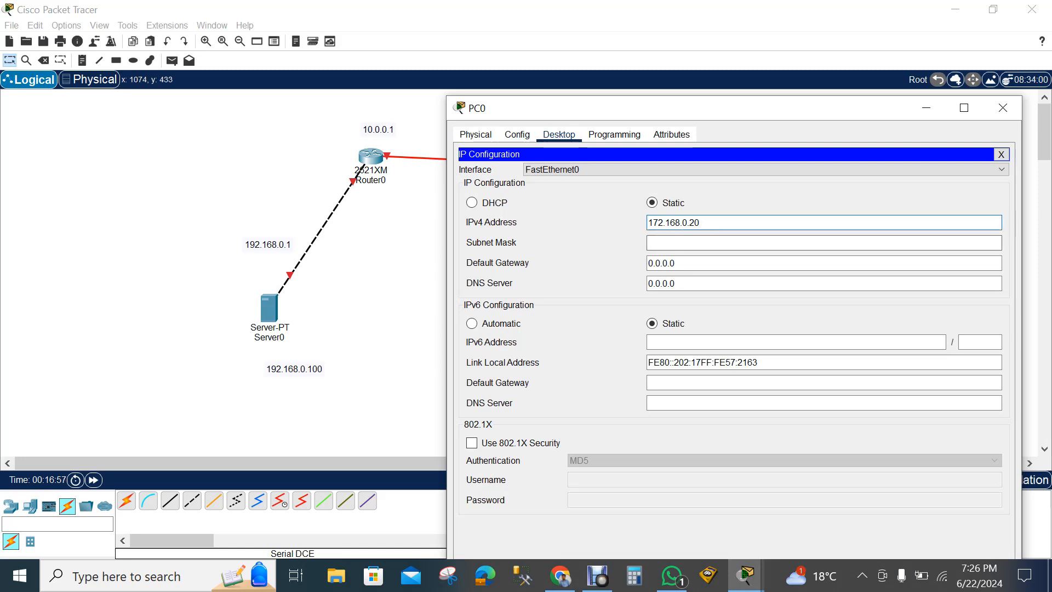
{"action": "left_click", "coordinate": [688, 243]}
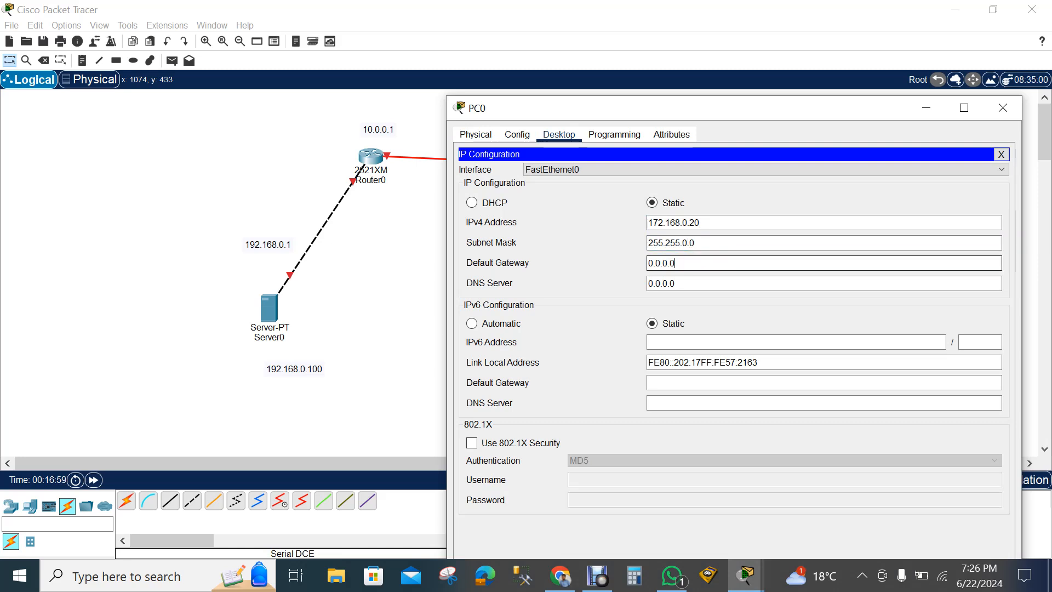
Step: Set PC0's default gateway to 172.168.0.1 and close its configuration window
{"action": "key", "text": "Tab"}
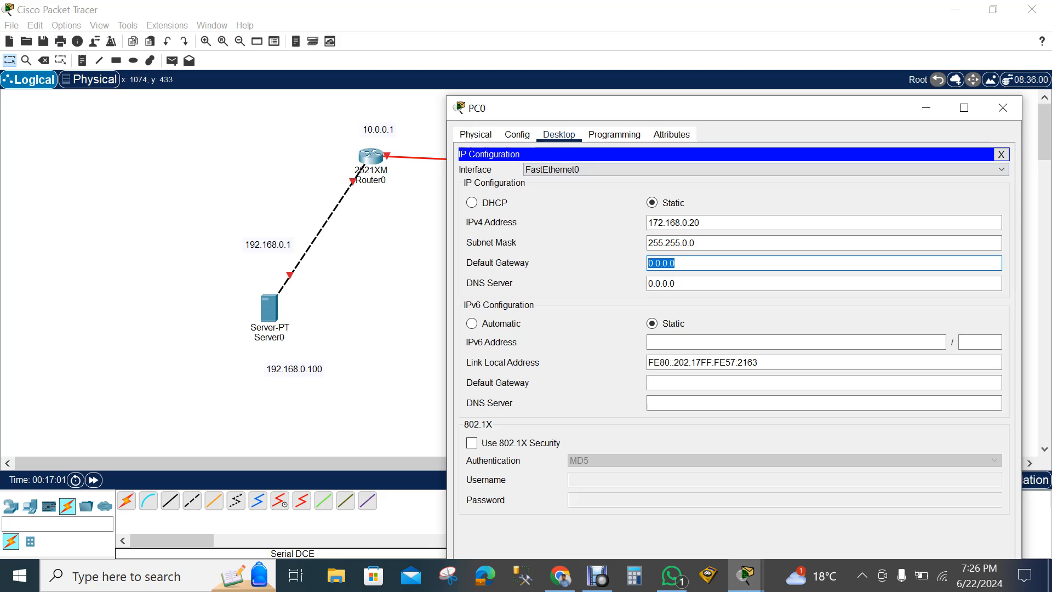
{"action": "left_click_drag", "start_coordinate": [685, 108], "coordinate": [730, 92]}
{"action": "key", "text": "BackSpace"}
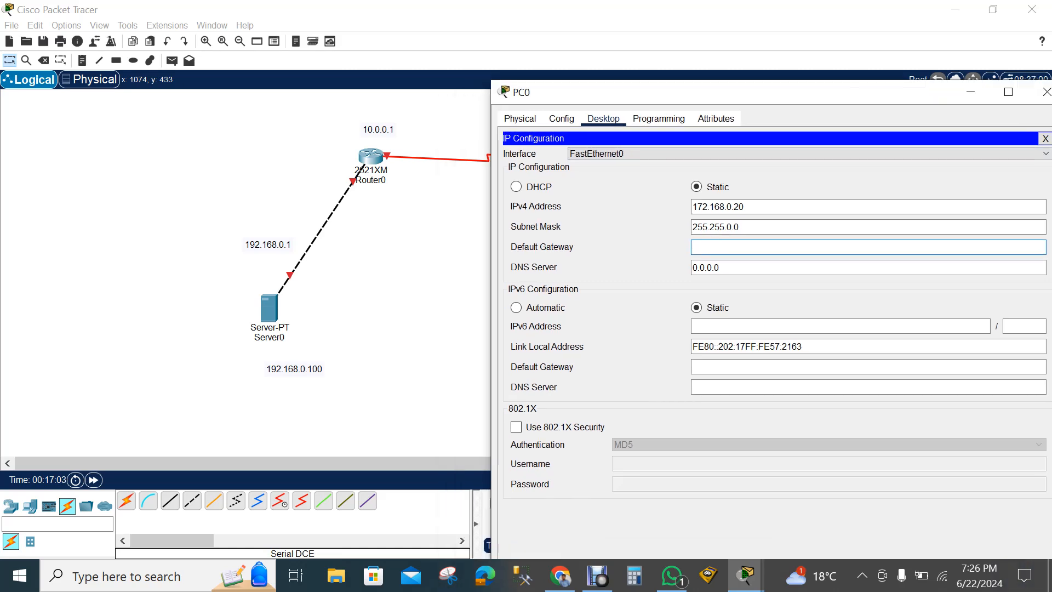
{"action": "type", "text": "172.168"}
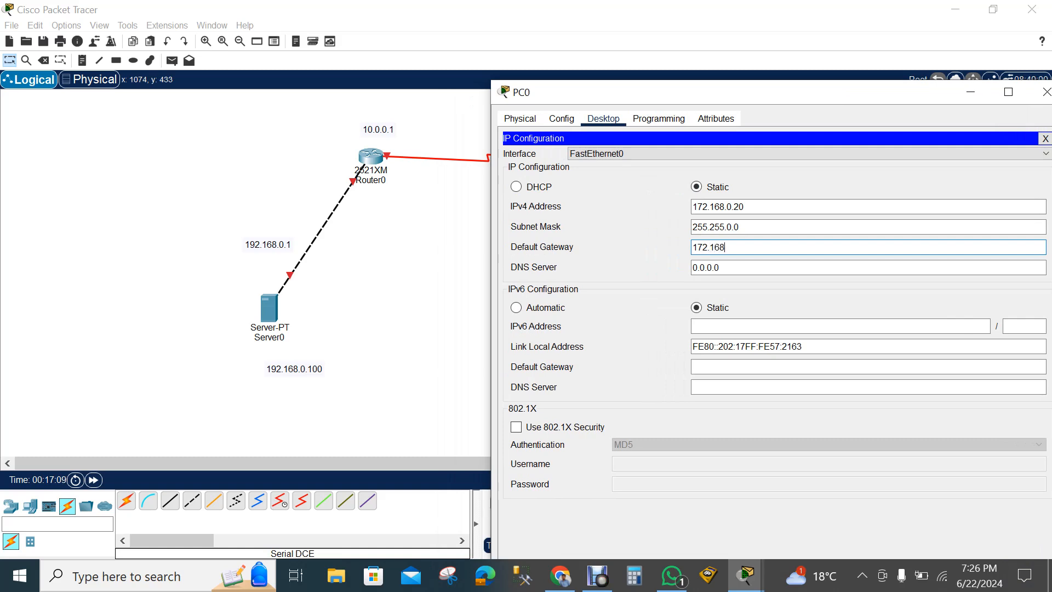
{"action": "type", "text": ".0.1"}
{"action": "left_click", "coordinate": [735, 267]}
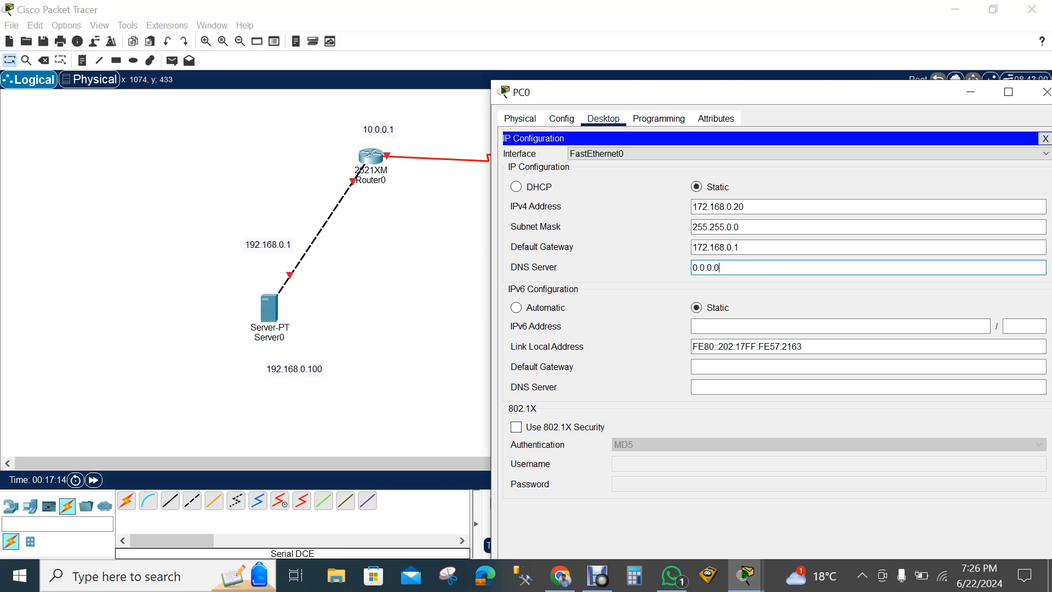
{"action": "left_click_drag", "start_coordinate": [767, 93], "coordinate": [675, 95]}
{"action": "left_click", "coordinate": [955, 95]}
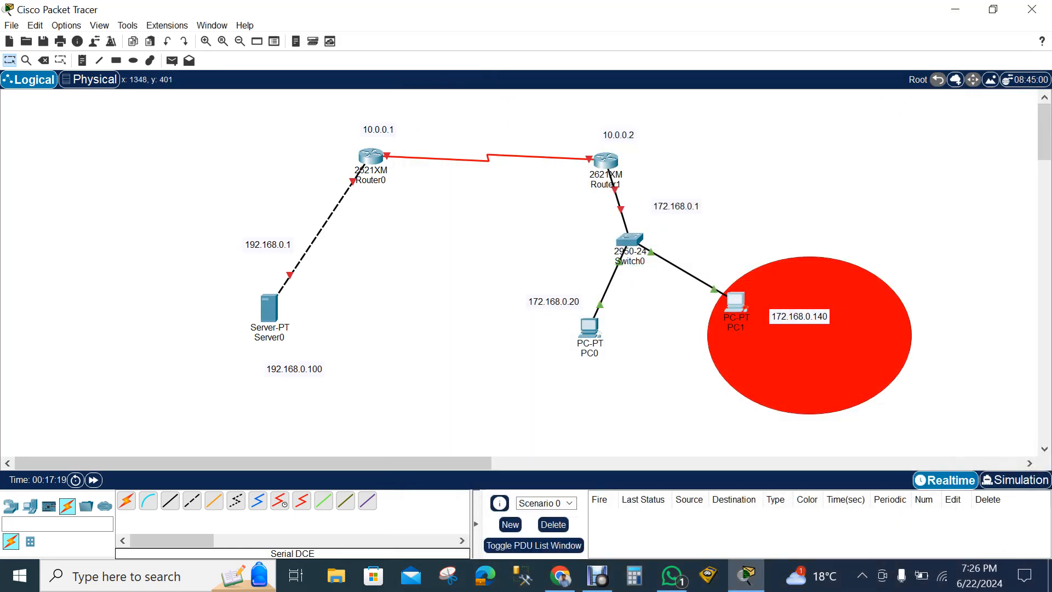
Step: Give PC1 the static IPv4 address 172.168.0.140 with subnet mask 255.255.0.0
{"action": "left_click", "coordinate": [738, 308]}
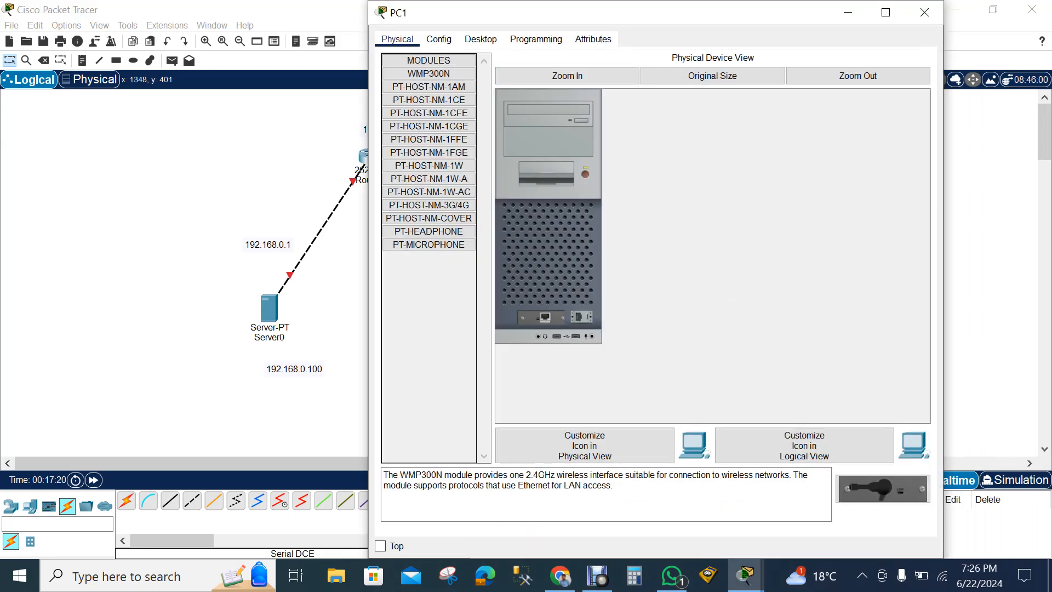
{"action": "left_click_drag", "start_coordinate": [649, 15], "coordinate": [715, 41]}
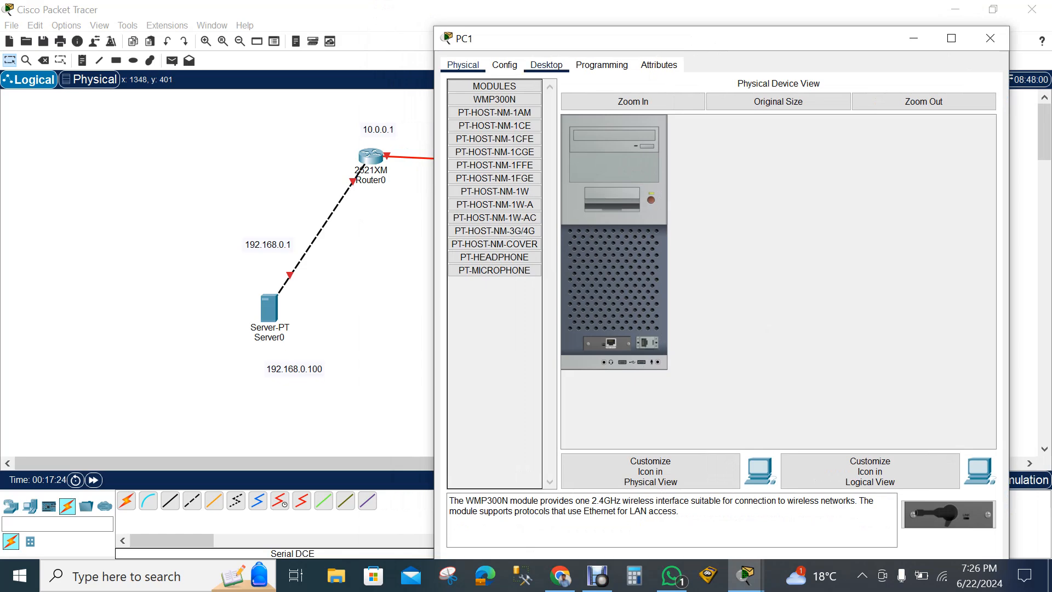
{"action": "left_click", "coordinate": [546, 64]}
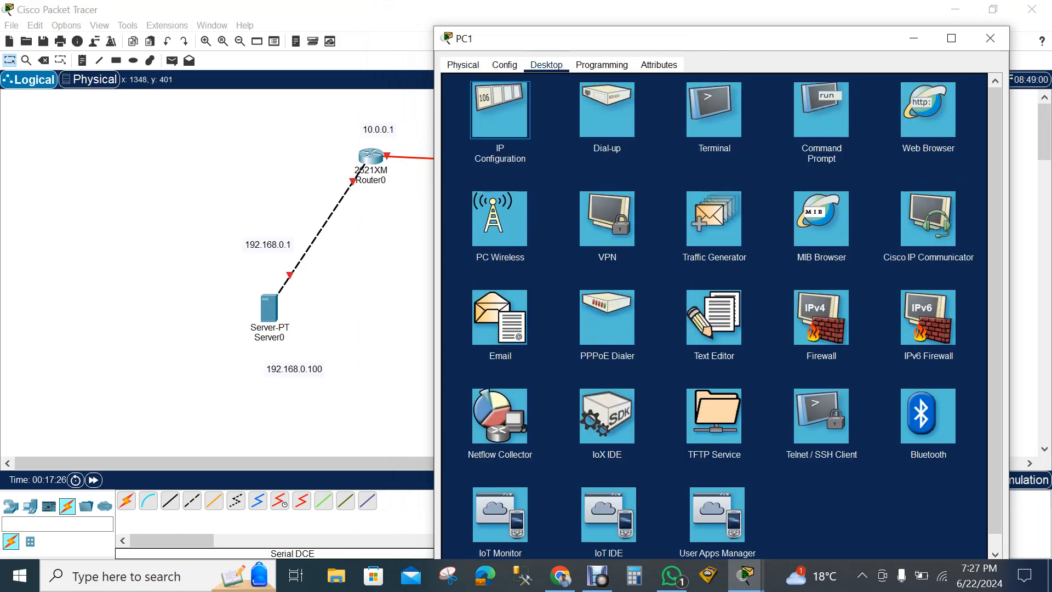
{"action": "left_click", "coordinate": [500, 110]}
{"action": "left_click", "coordinate": [712, 153]}
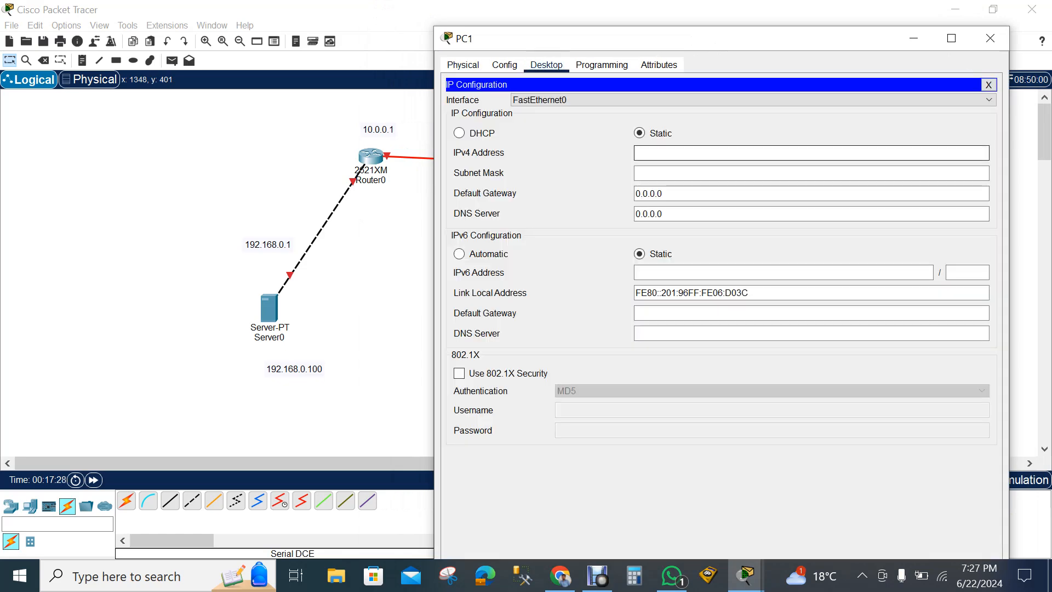
{"action": "type", "text": "172"}
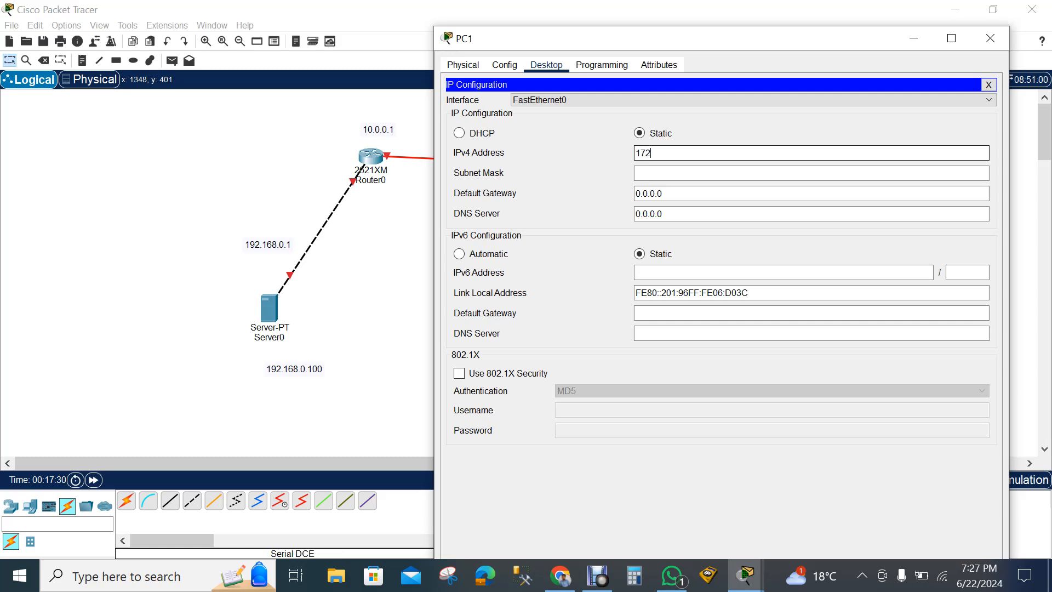
{"action": "type", "text": ".168.0.140"}
{"action": "left_click", "coordinate": [663, 173]}
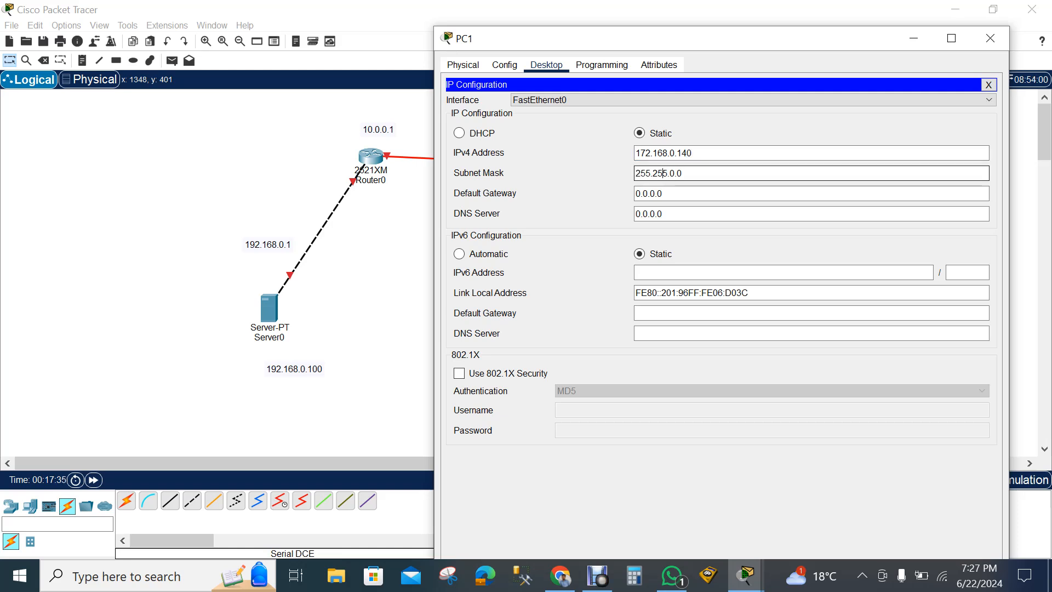
Step: Set PC1's default gateway to 172.168.0.1 and close its configuration window
{"action": "left_click", "coordinate": [663, 193]}
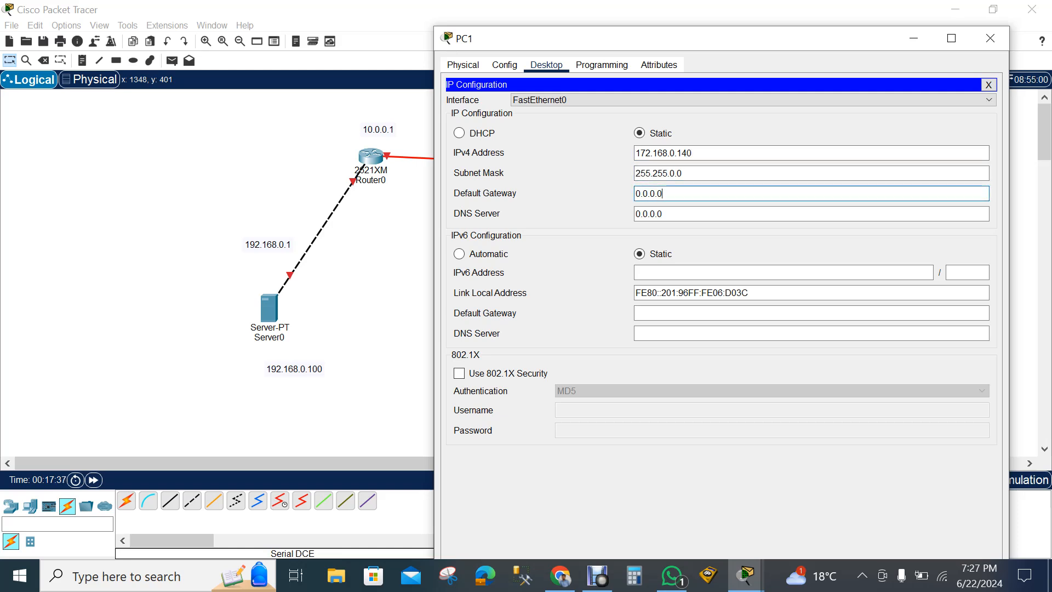
{"action": "key", "text": "BackSpace"}
{"action": "key", "text": "BackSpace"}
{"action": "key", "text": "BackSpace"}
{"action": "key", "text": "BackSpace"}
{"action": "key", "text": "BackSpace"}
{"action": "key", "text": "BackSpace"}
{"action": "key", "text": "BackSpace"}
{"action": "type", "text": "172.168.0.1"}
{"action": "key", "text": "Tab"}
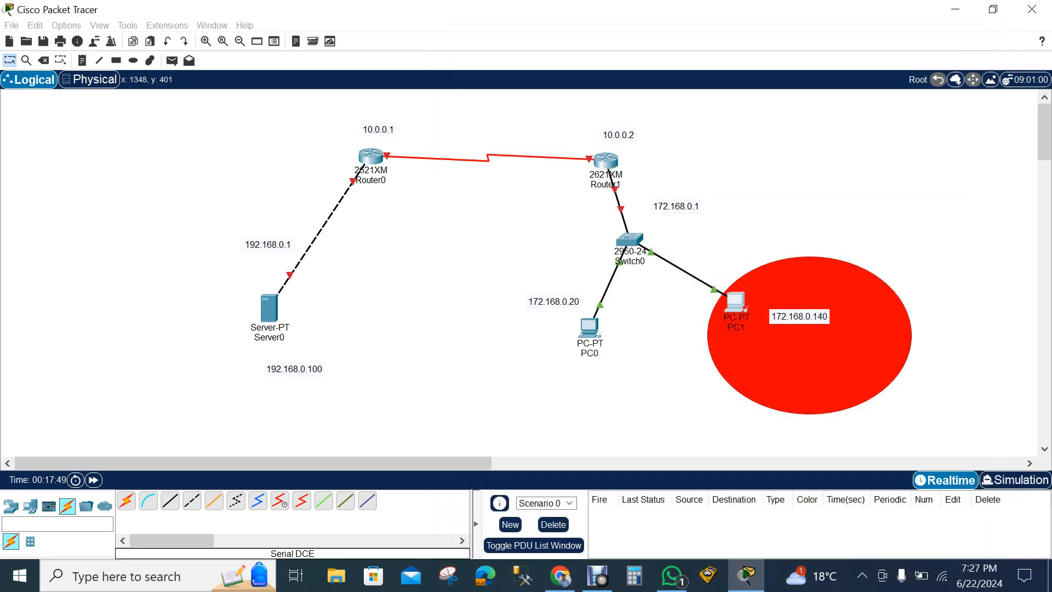
{"action": "left_click", "coordinate": [990, 38]}
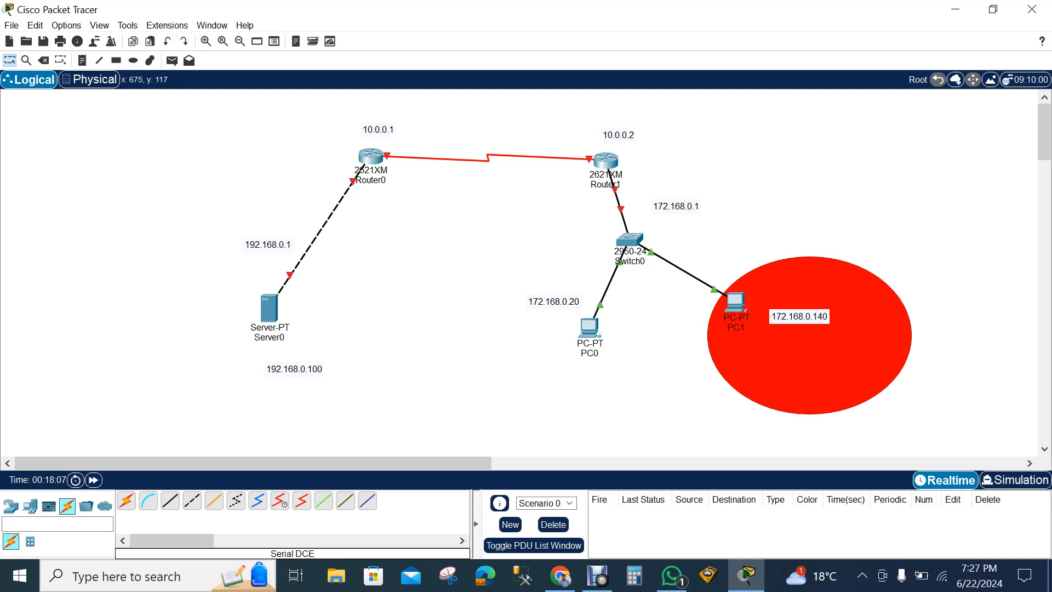
Step: Give Router0's FastEthernet0/0 interface the address 192.168.0.1 with subnet mask 255.255.255.0 and turn the port on
{"action": "left_click", "coordinate": [370, 156]}
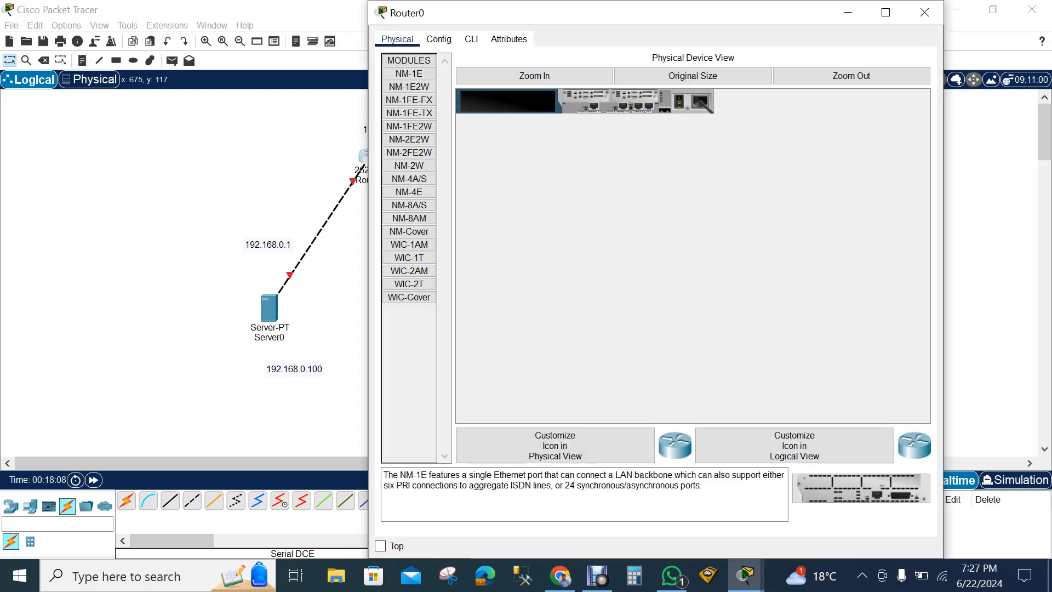
{"action": "left_click", "coordinate": [439, 39]}
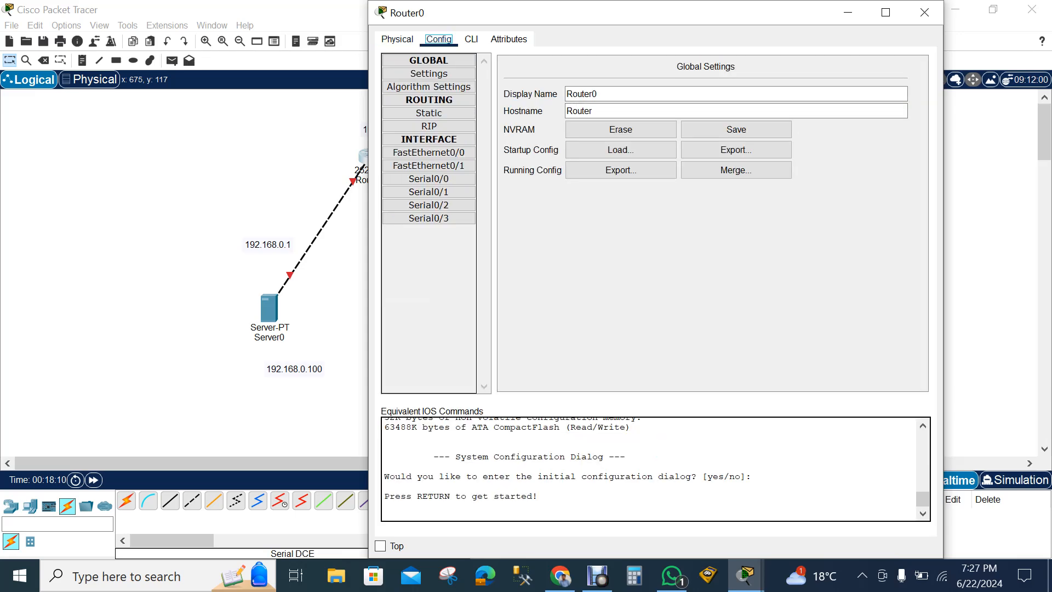
{"action": "left_click", "coordinate": [428, 153]}
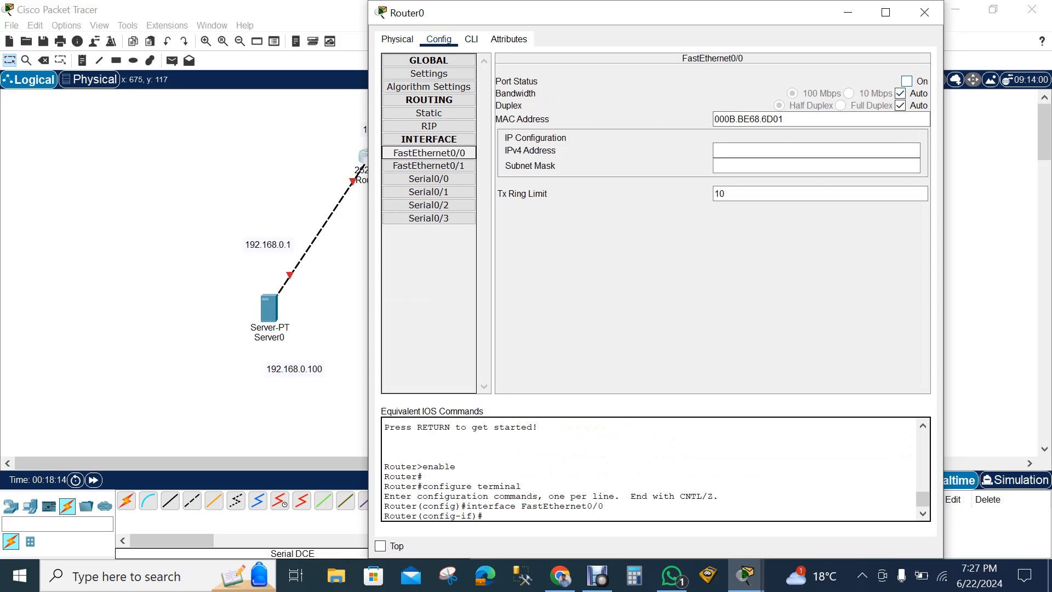
{"action": "left_click", "coordinate": [817, 151]}
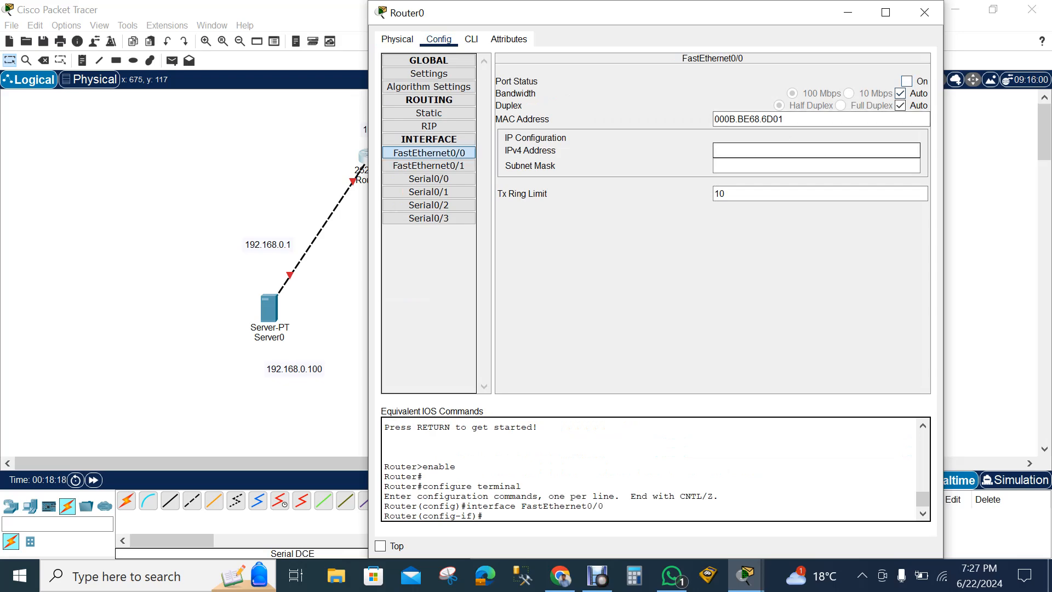
{"action": "left_click_drag", "start_coordinate": [697, 17], "coordinate": [718, 48]}
{"action": "type", "text": "1"}
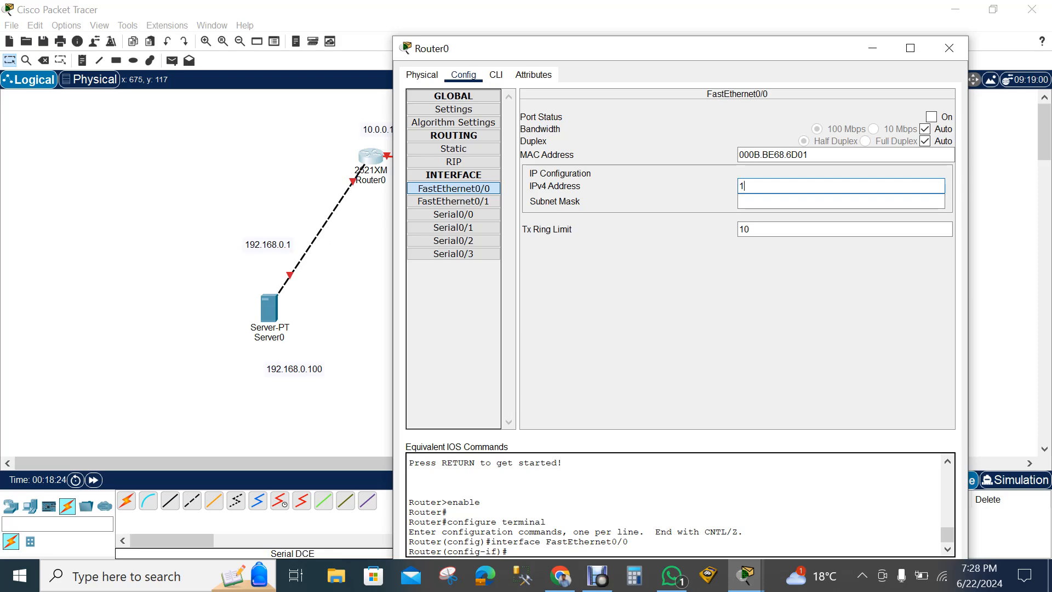
{"action": "type", "text": "92.168.0.1"}
{"action": "left_click", "coordinate": [772, 201]}
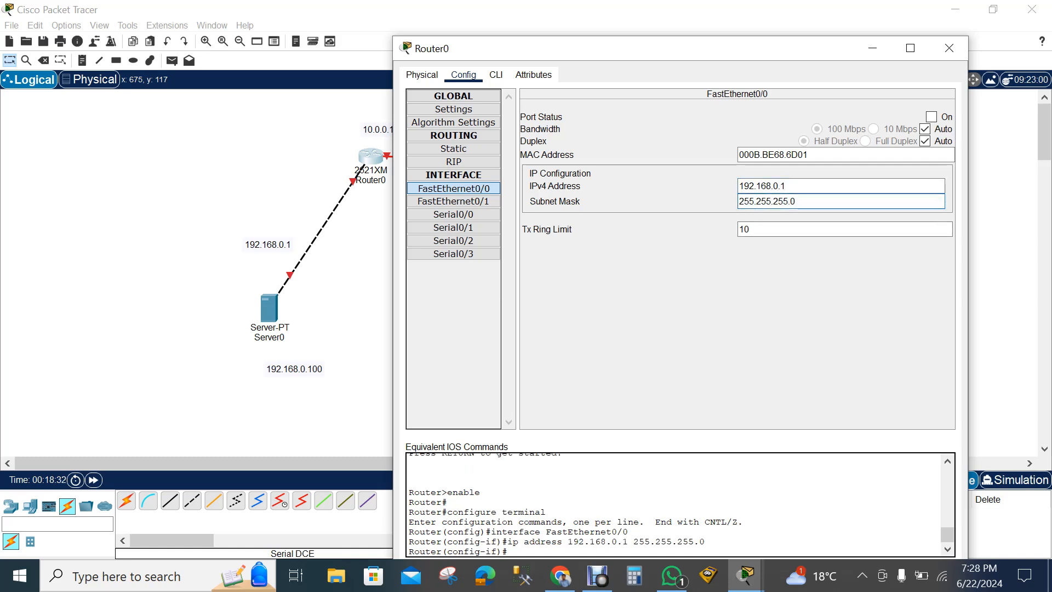
{"action": "left_click", "coordinate": [931, 117]}
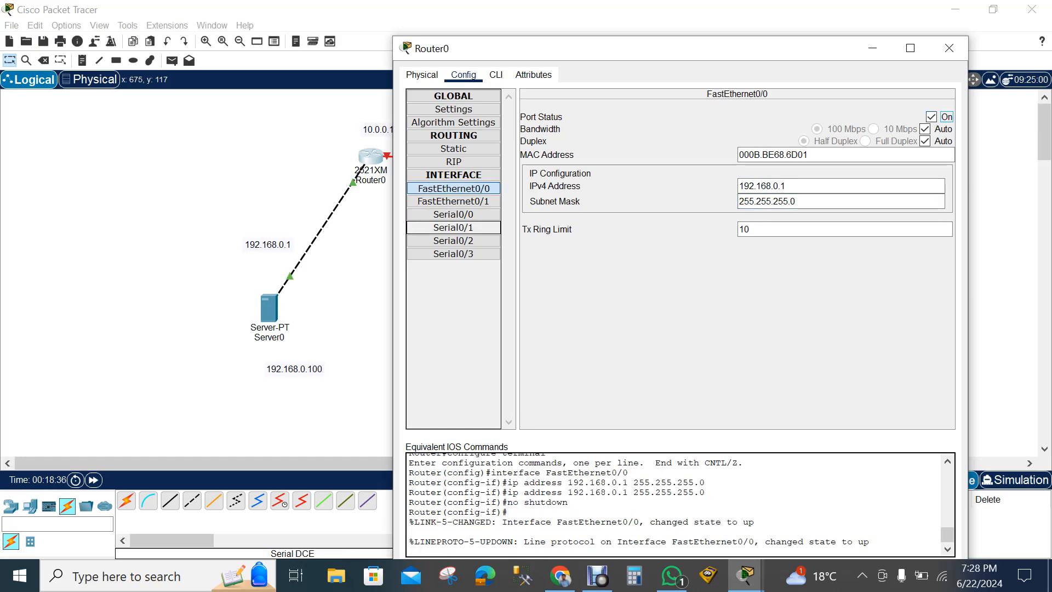
Step: Configure Router0's Serial0/0 with clock rate 64000, address 10.0.0.1 and subnet mask 255.0.0.0, and turn the port on
{"action": "left_click", "coordinate": [453, 215]}
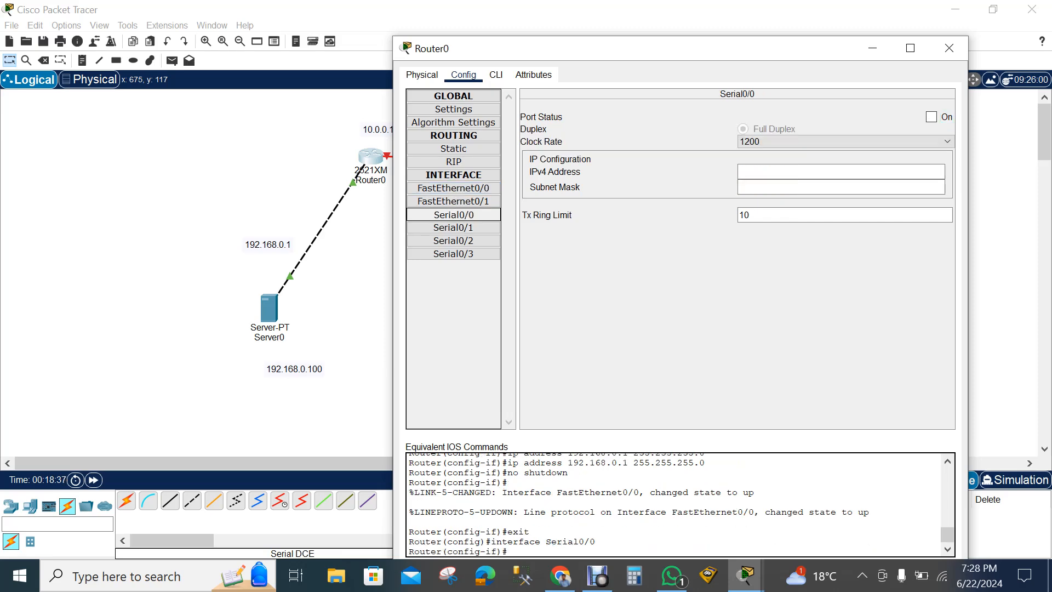
{"action": "left_click", "coordinate": [846, 141]}
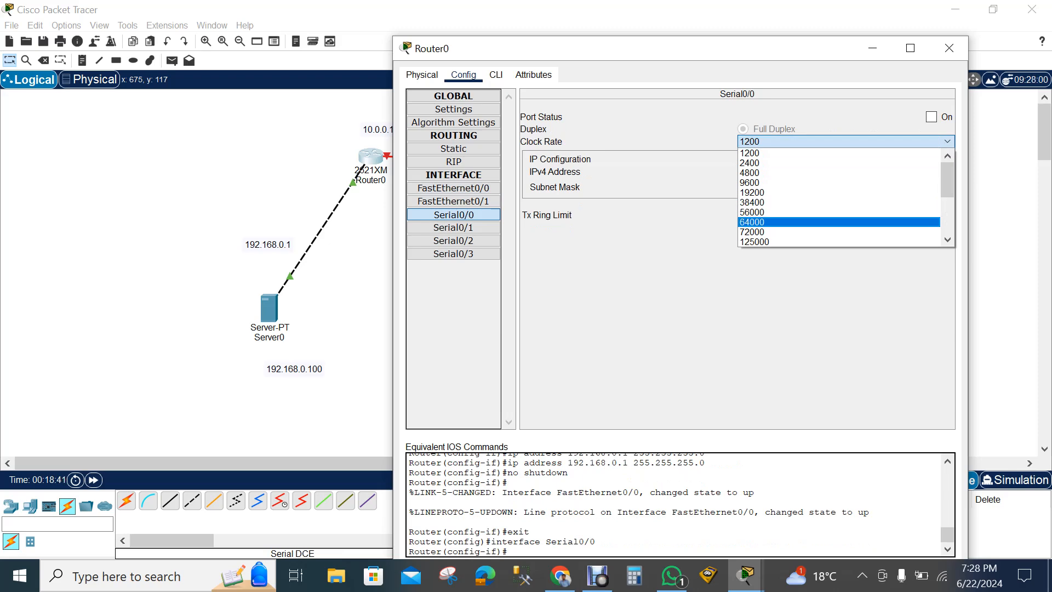
{"action": "left_click", "coordinate": [839, 222]}
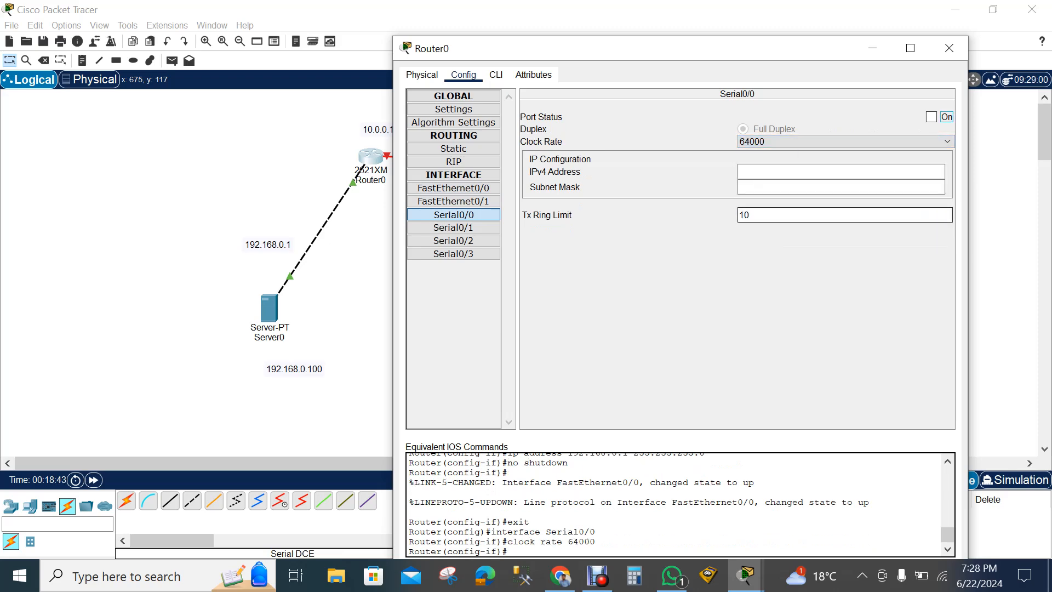
{"action": "left_click", "coordinate": [822, 172]}
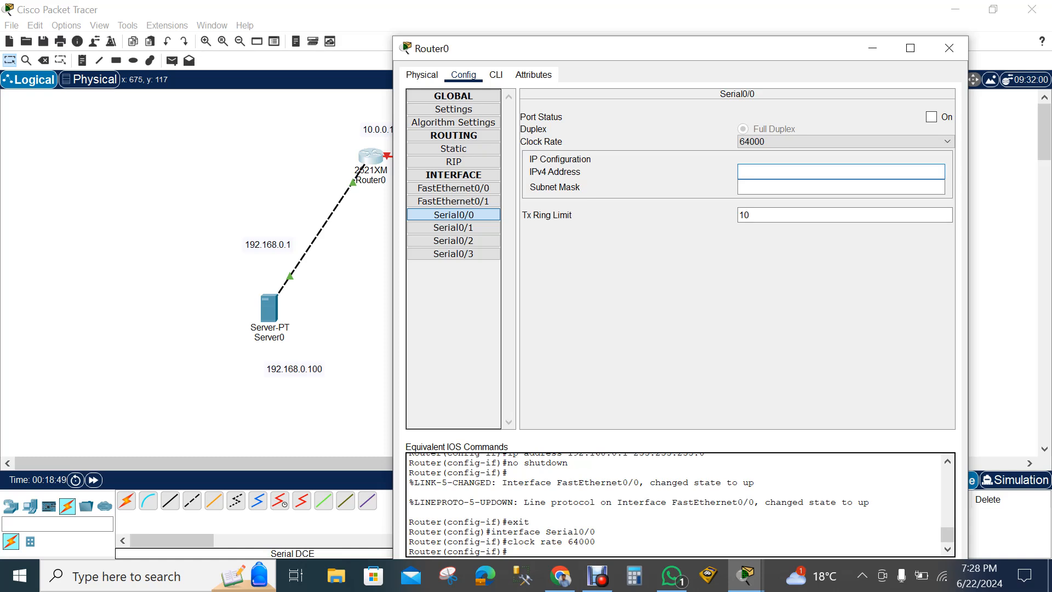
{"action": "type", "text": "0.0.0.1"}
{"action": "key", "text": "Tab"}
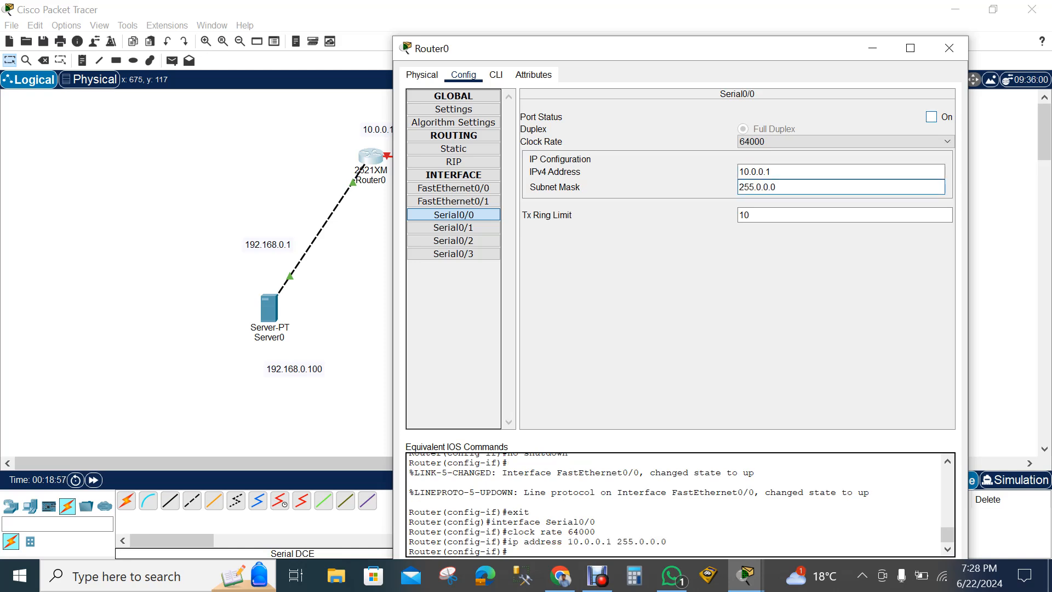
{"action": "left_click", "coordinate": [931, 116]}
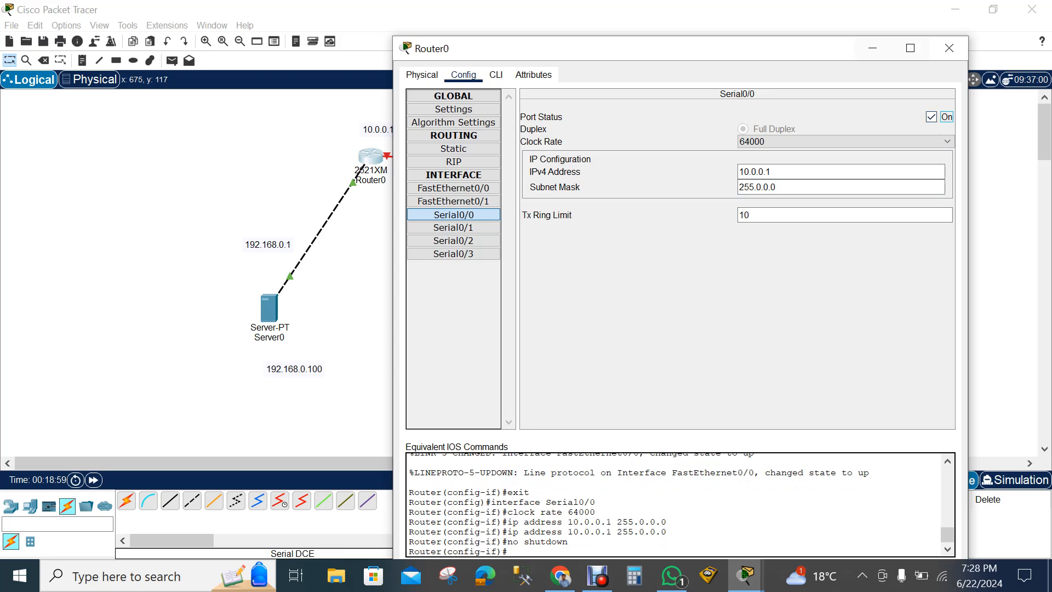
Step: Add the networks 10.0.0.0 and 192.168.0.0 to Router0's RIP routing and close its configuration window
{"action": "left_click", "coordinate": [454, 163]}
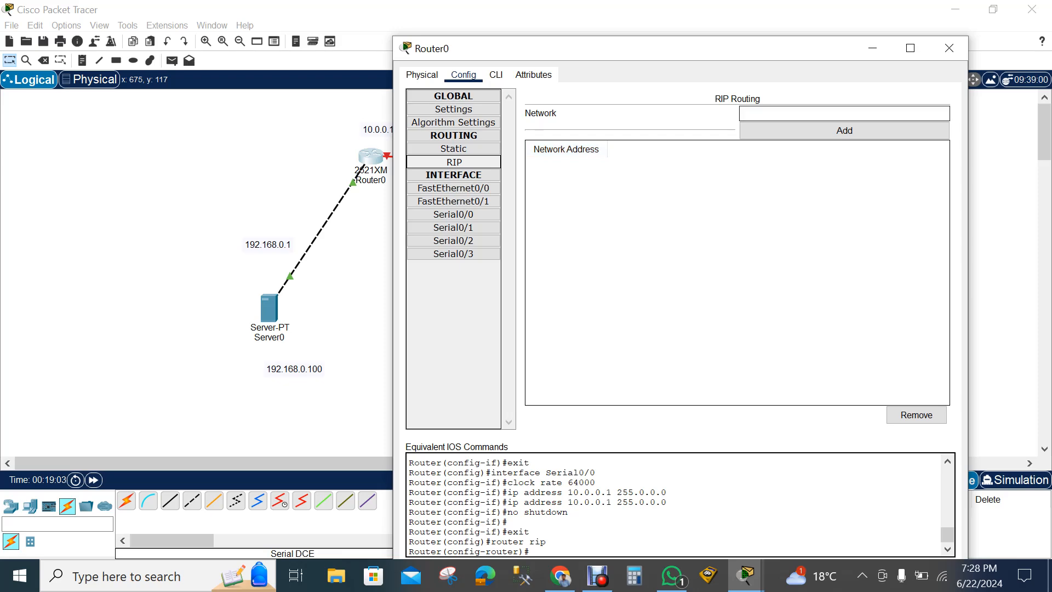
{"action": "left_click", "coordinate": [783, 113]}
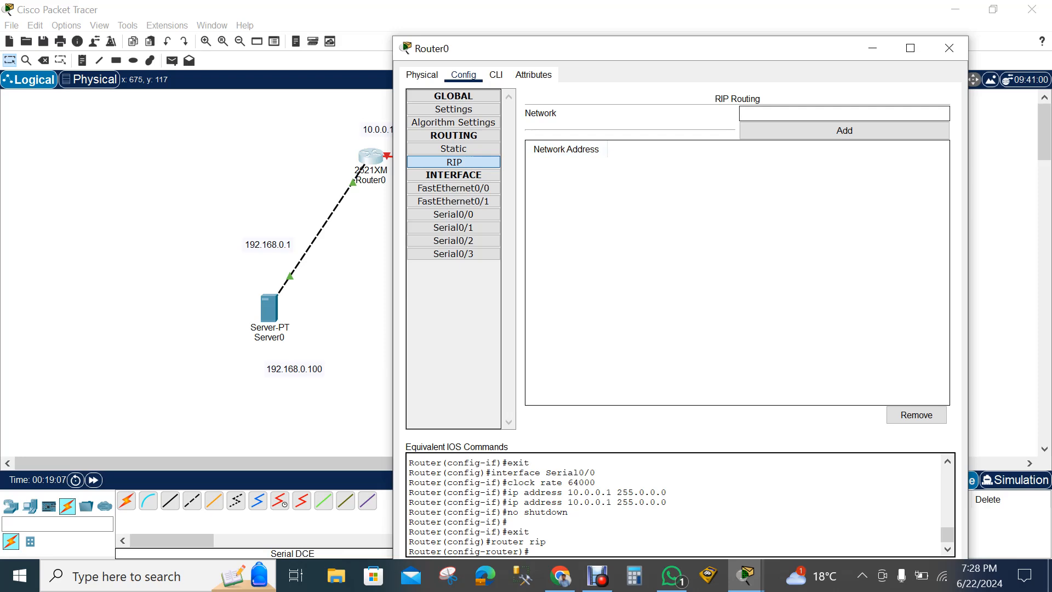
{"action": "type", "text": "1"}
{"action": "type", "text": "0.0.0.0"}
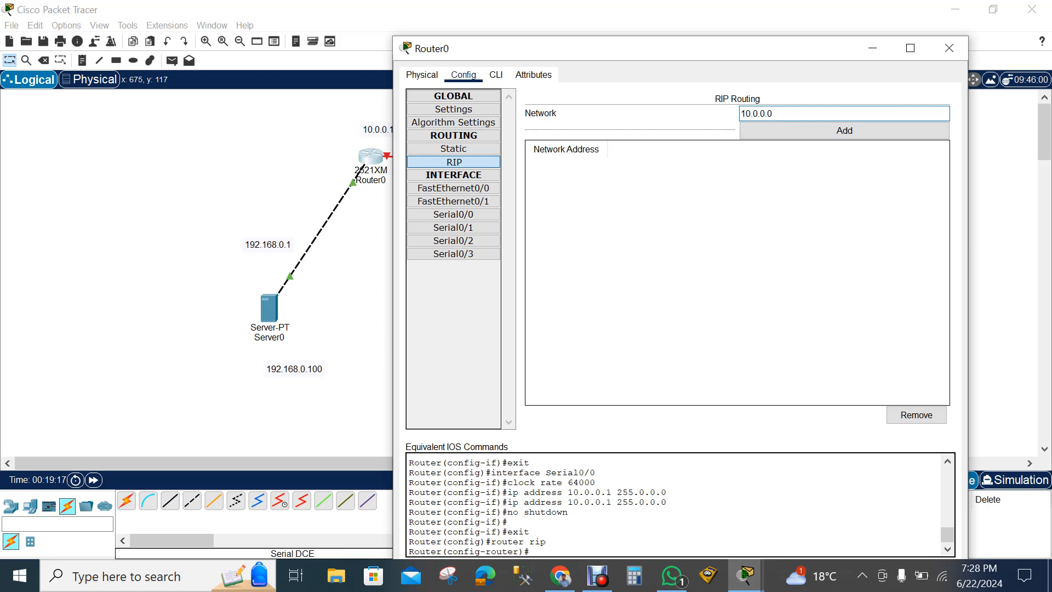
{"action": "left_click", "coordinate": [844, 130]}
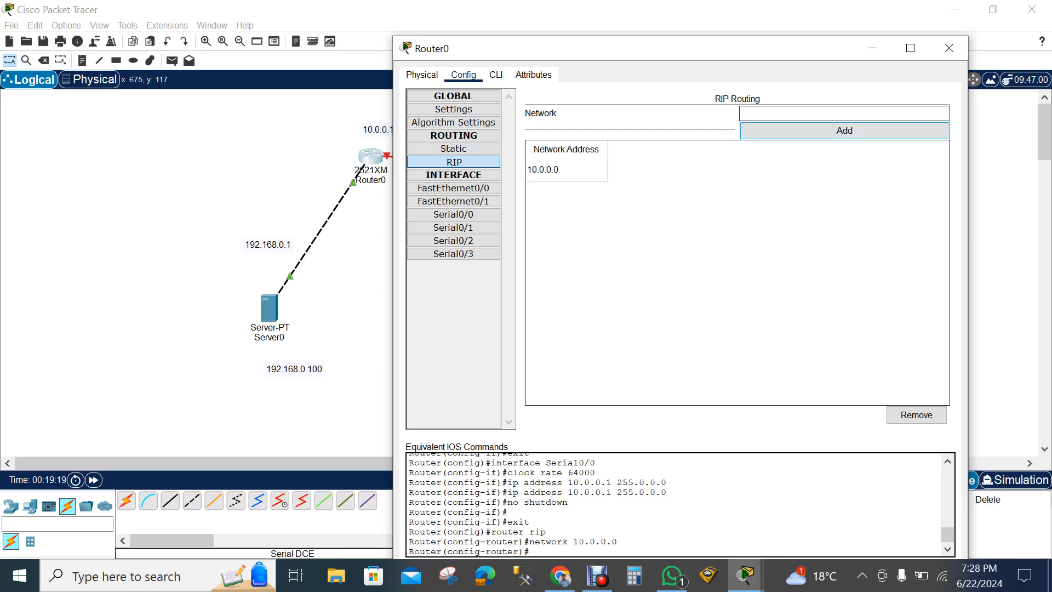
{"action": "type", "text": "1"}
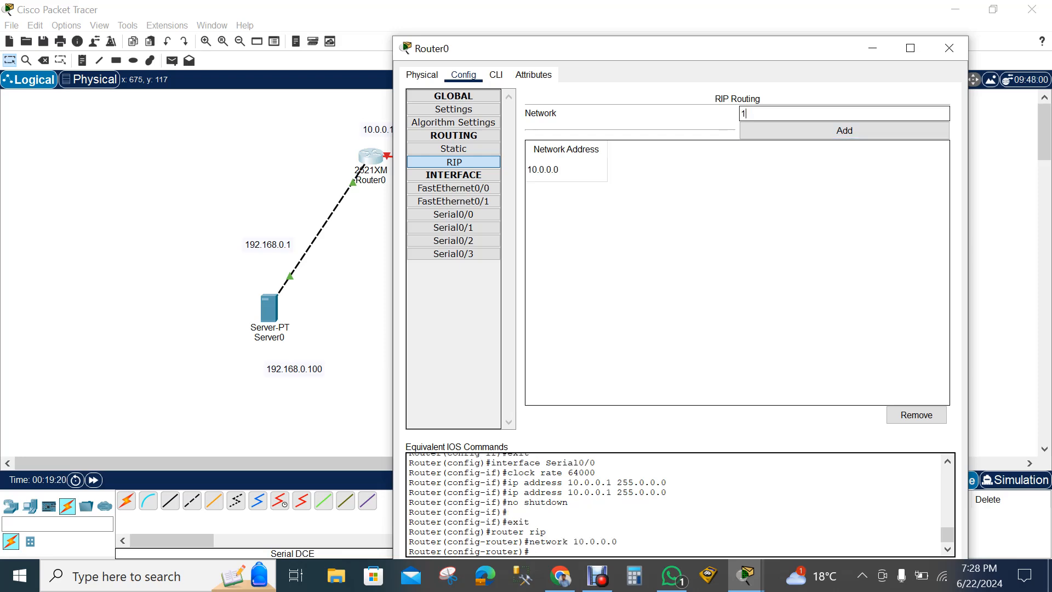
{"action": "type", "text": "92.168.0.0"}
{"action": "key", "text": "Return"}
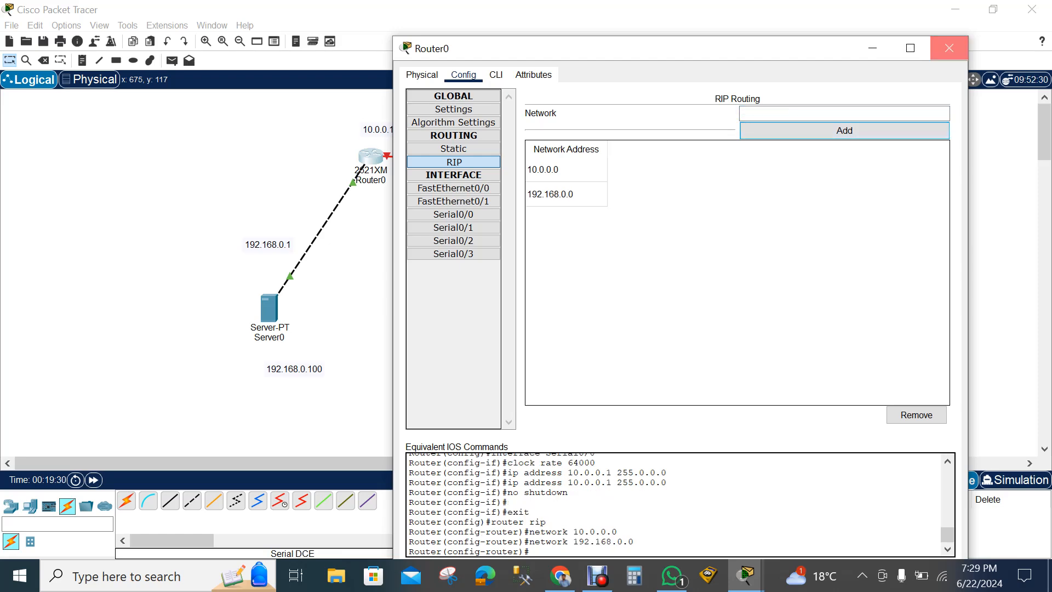
{"action": "left_click", "coordinate": [949, 49]}
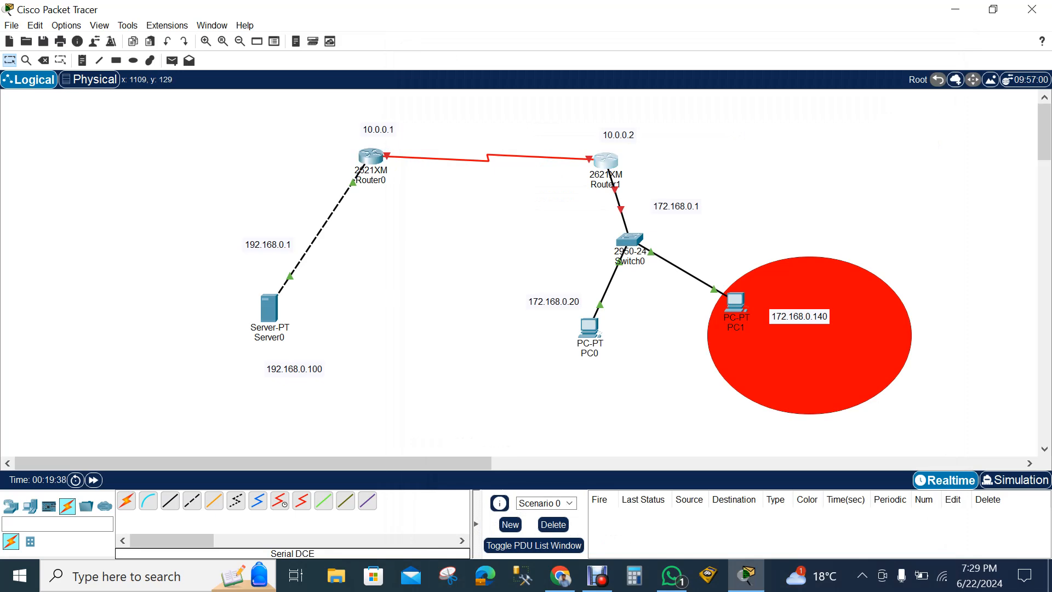
Step: Turn on Router1's FastEthernet0/0 port and give it the address 172.168.0.1 with subnet mask 255.255.0.0
{"action": "left_click", "coordinate": [607, 160]}
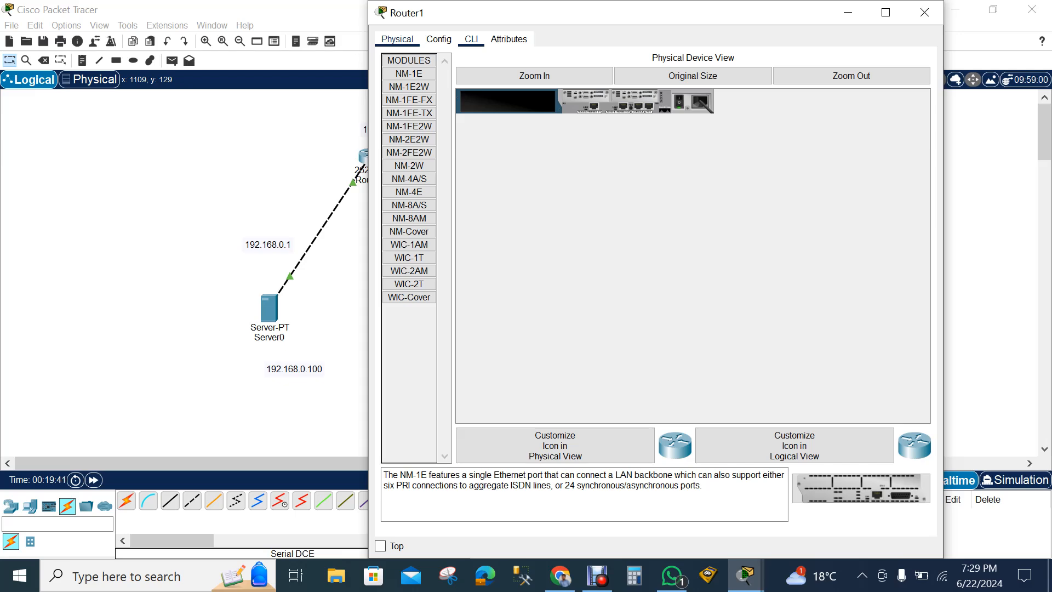
{"action": "left_click", "coordinate": [439, 39]}
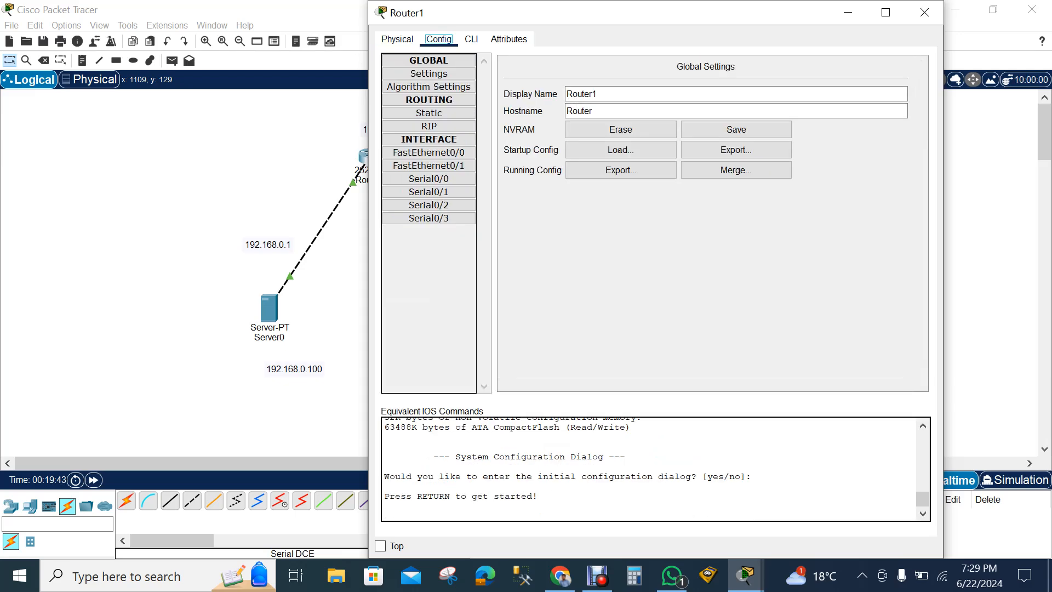
{"action": "left_click", "coordinate": [428, 153]}
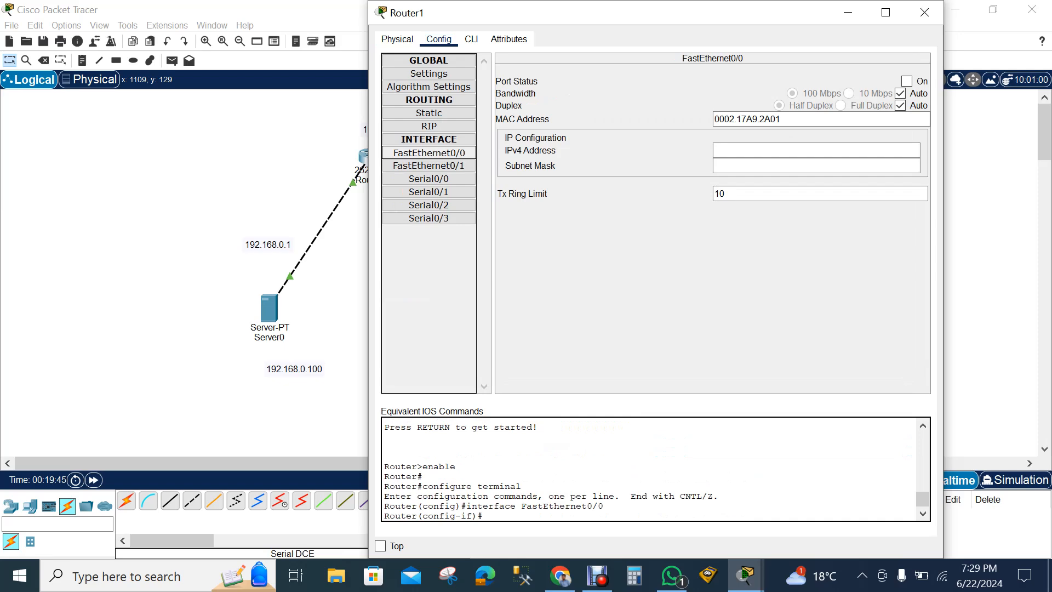
{"action": "left_click", "coordinate": [906, 81]}
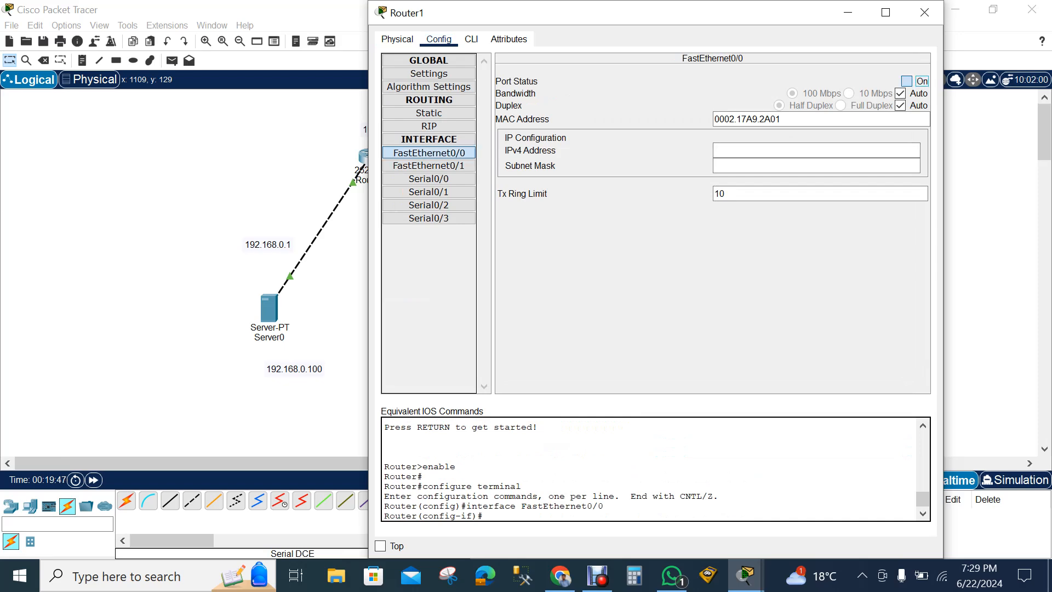
{"action": "left_click", "coordinate": [816, 150]}
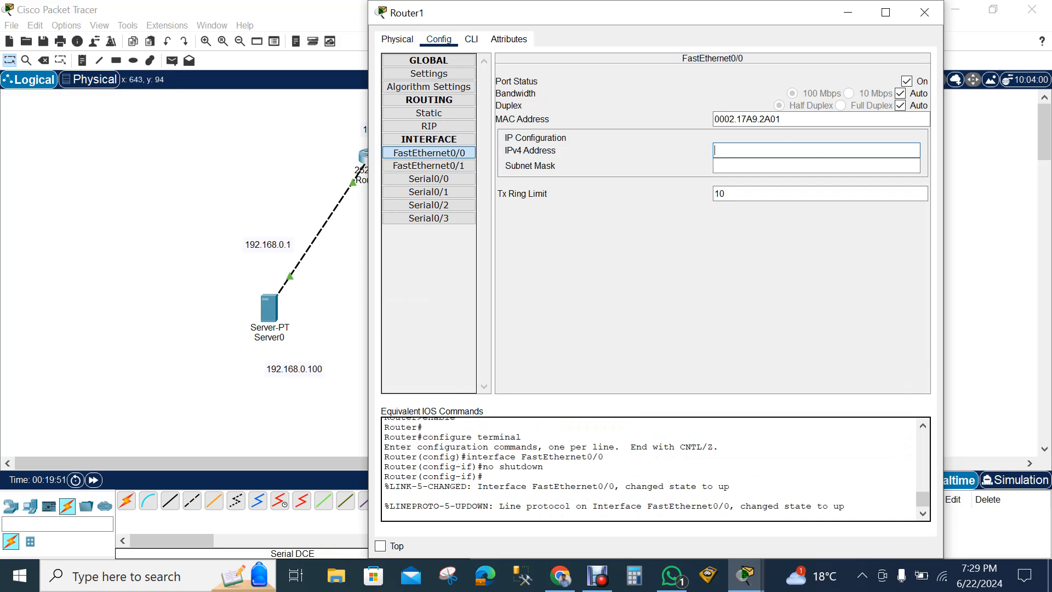
{"action": "left_click_drag", "start_coordinate": [589, 17], "coordinate": [538, 37]}
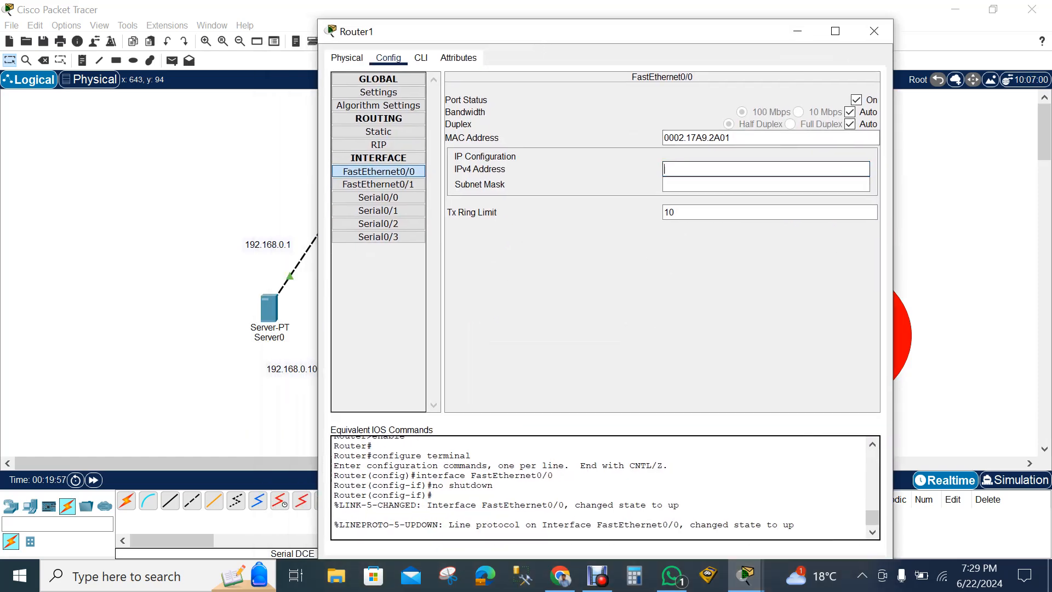
{"action": "type", "text": "172.168.0.1"}
{"action": "left_click", "coordinate": [692, 184]}
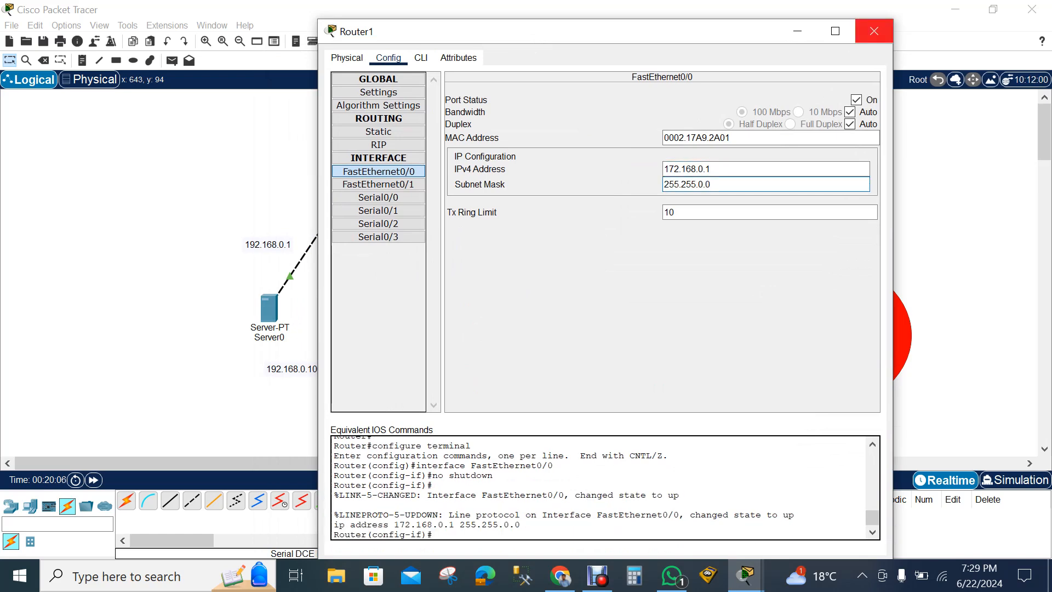
Step: Give Router1's Serial0/0 interface the address 10.0.0.2 with subnet mask 255.0.0.0 and turn the port on
{"action": "left_click", "coordinate": [378, 198]}
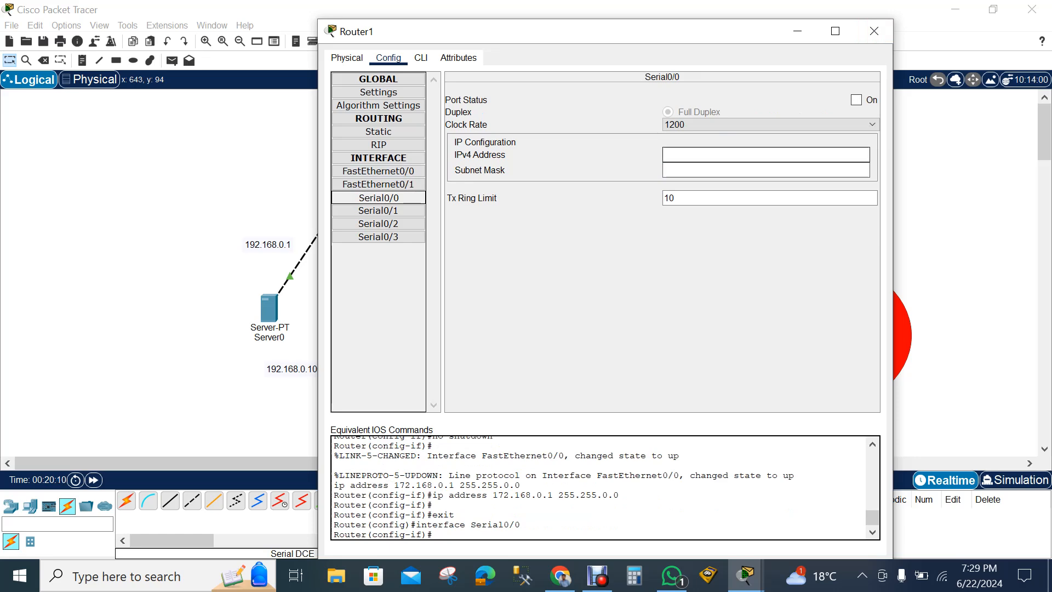
{"action": "left_click", "coordinate": [766, 155]}
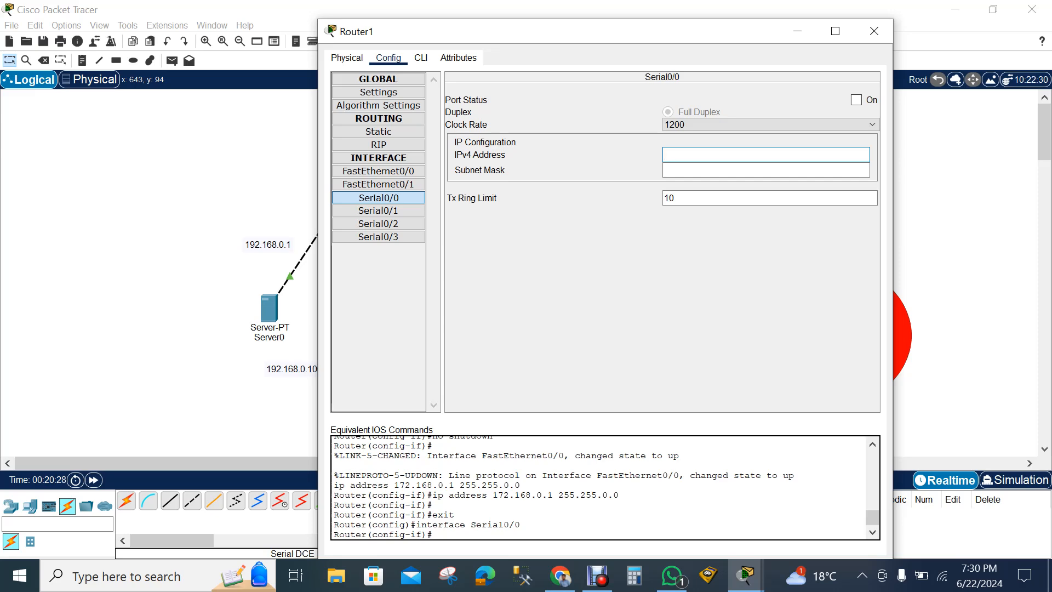
{"action": "type", "text": "1"}
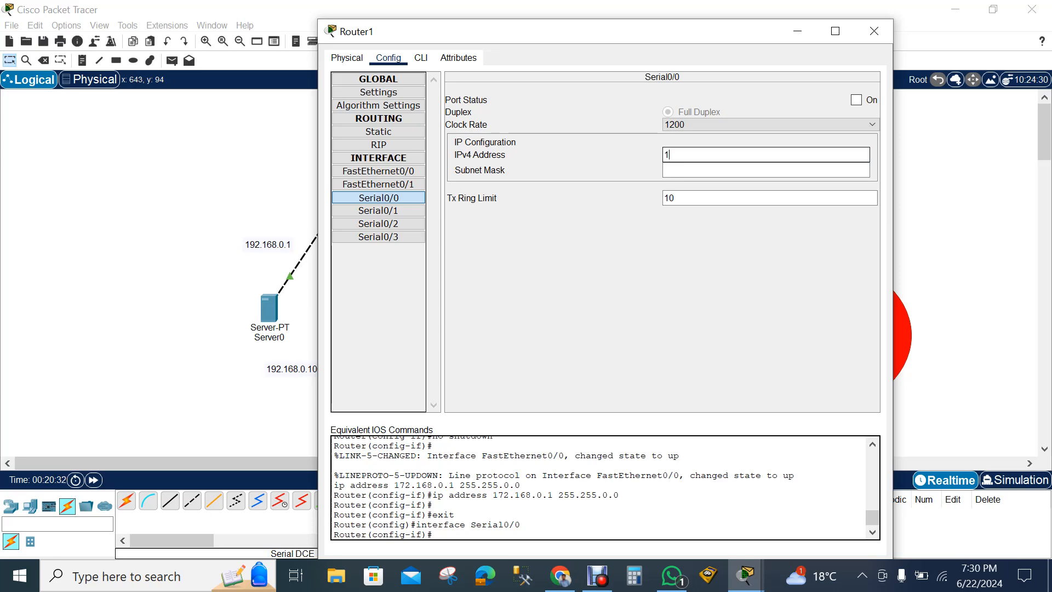
{"action": "type", "text": "0.0.0.2"}
{"action": "key", "text": "Tab"}
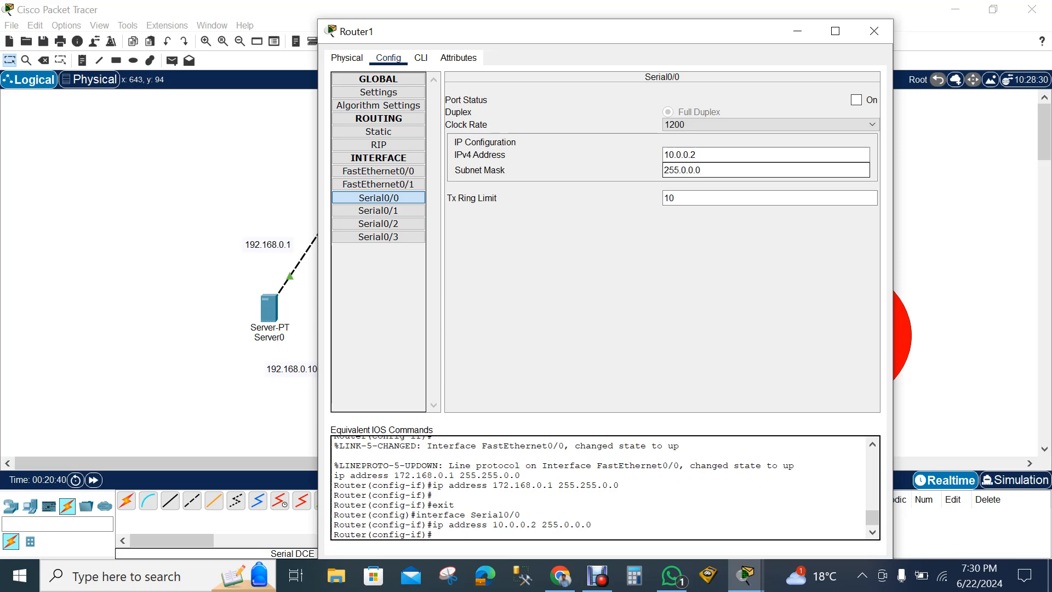
{"action": "left_click", "coordinate": [856, 100]}
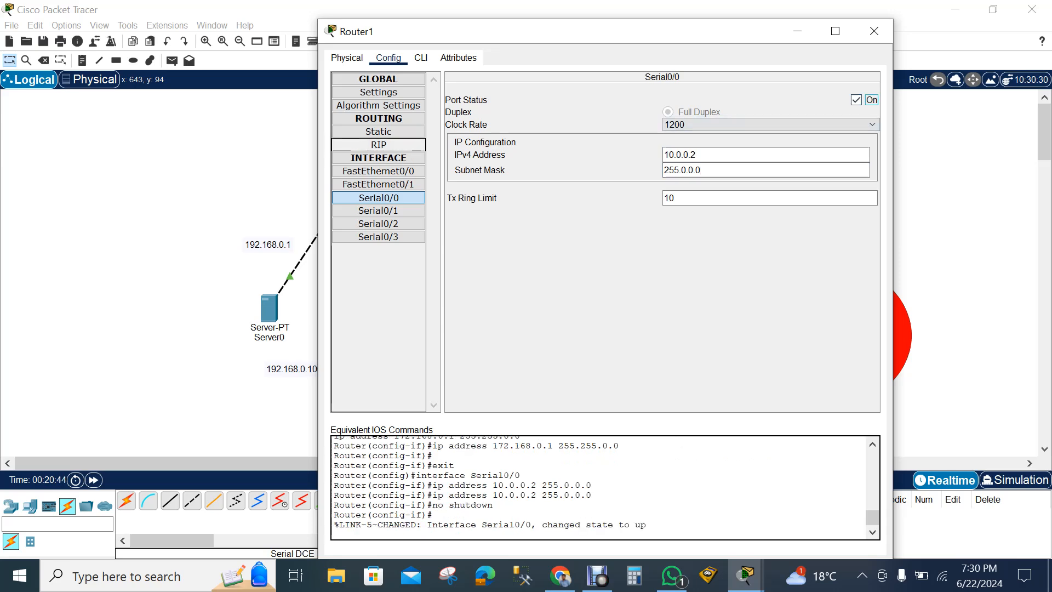
Step: Add the networks 10.0.0.0 and 172.168.0.0 to Router1's RIP routing and close its configuration window
{"action": "left_click", "coordinate": [379, 146]}
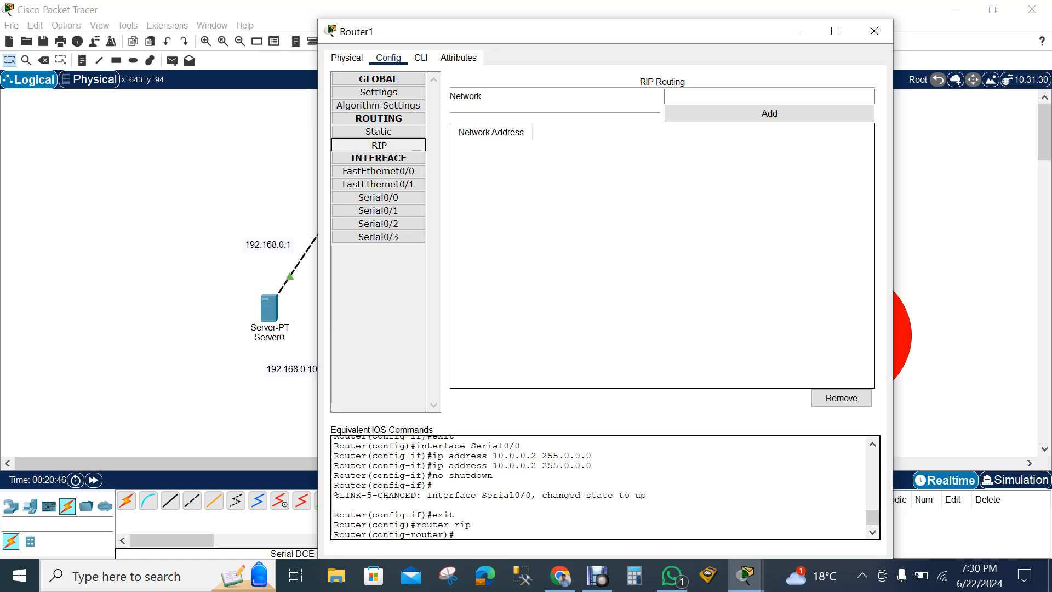
{"action": "type", "text": "1"}
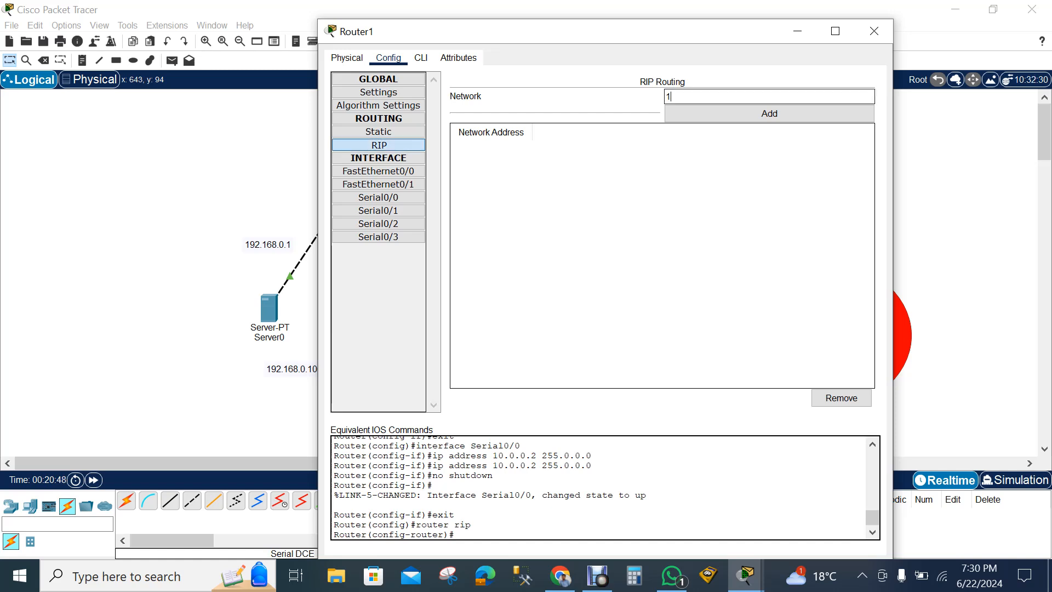
{"action": "type", "text": "0.0"}
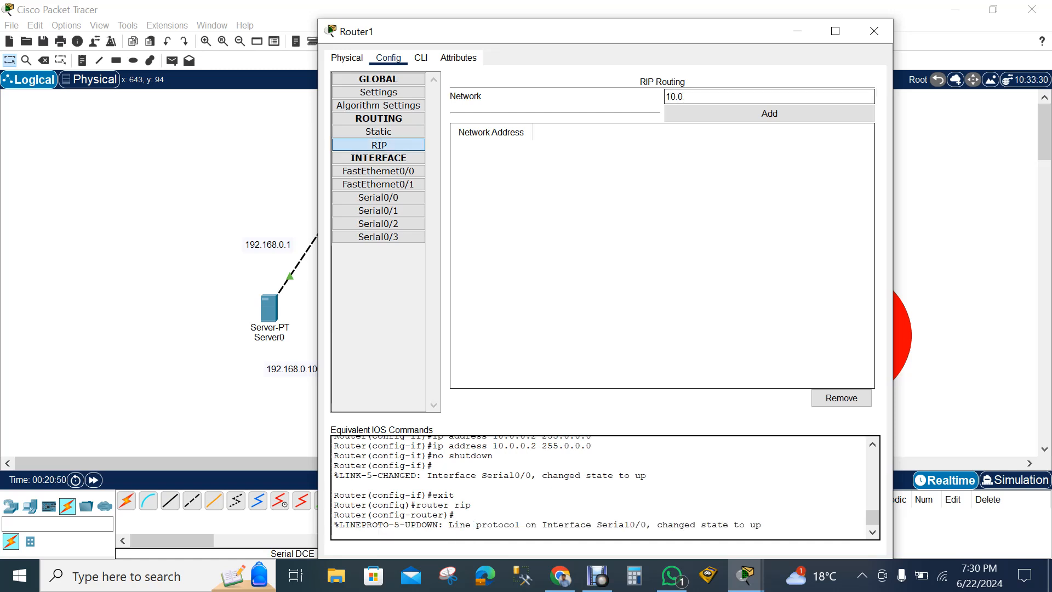
{"action": "type", "text": ".0.0"}
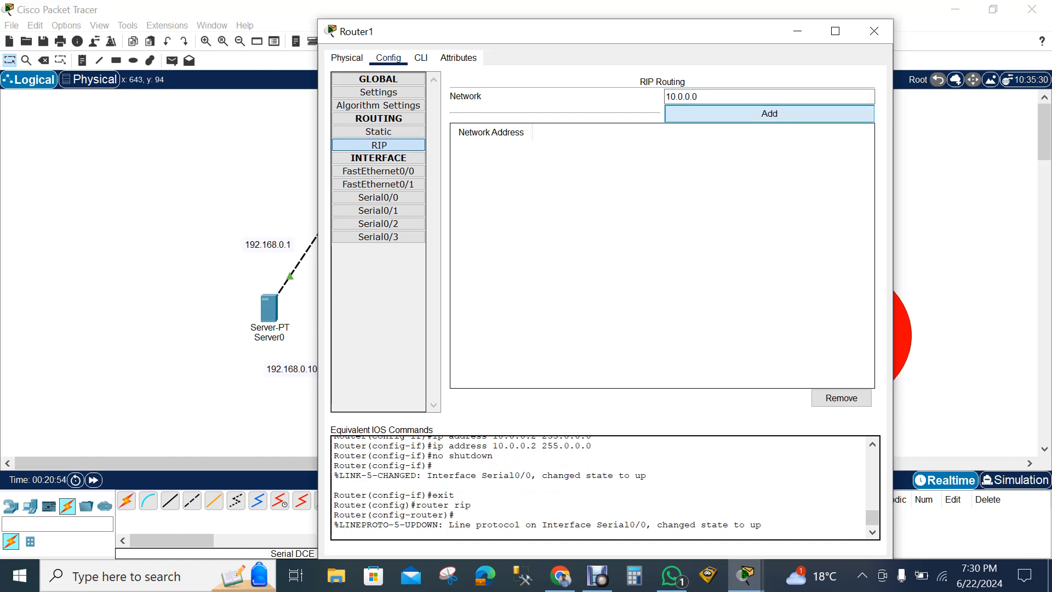
{"action": "left_click", "coordinate": [769, 114]}
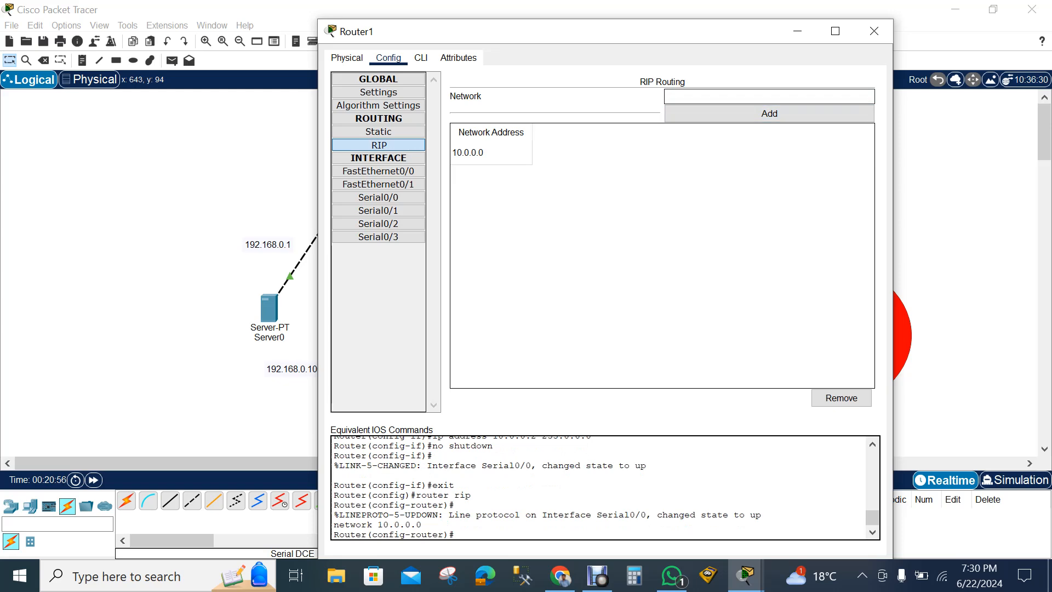
{"action": "type", "text": "172.168.0.0"}
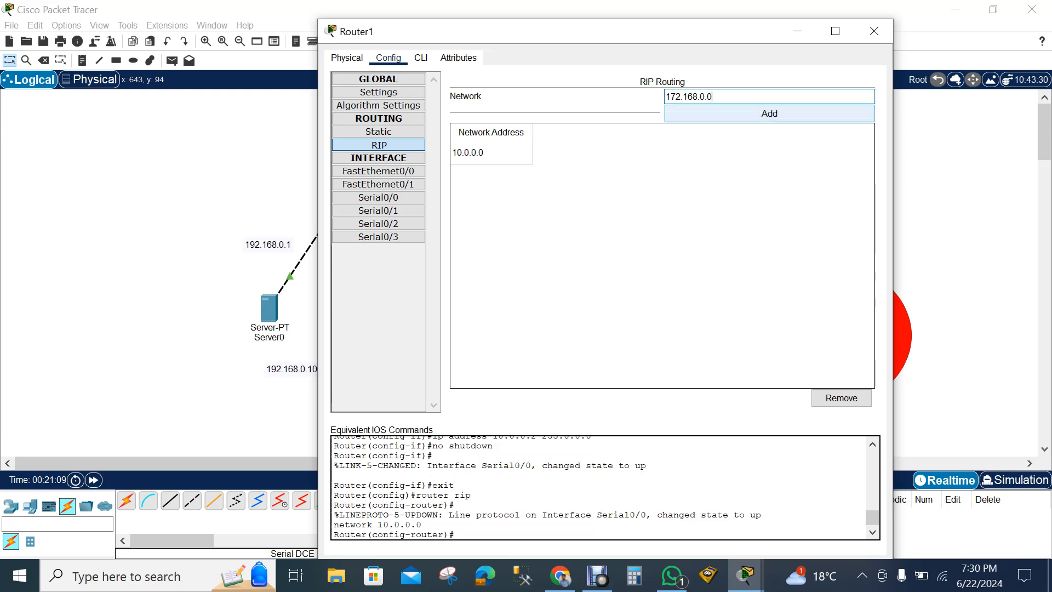
{"action": "left_click", "coordinate": [769, 114]}
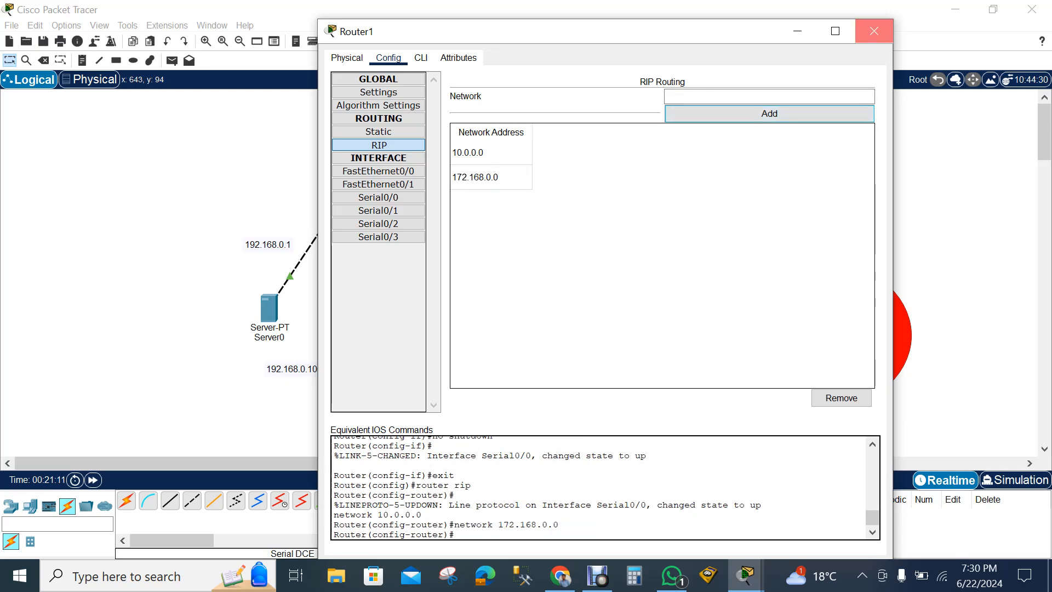
{"action": "left_click", "coordinate": [874, 31]}
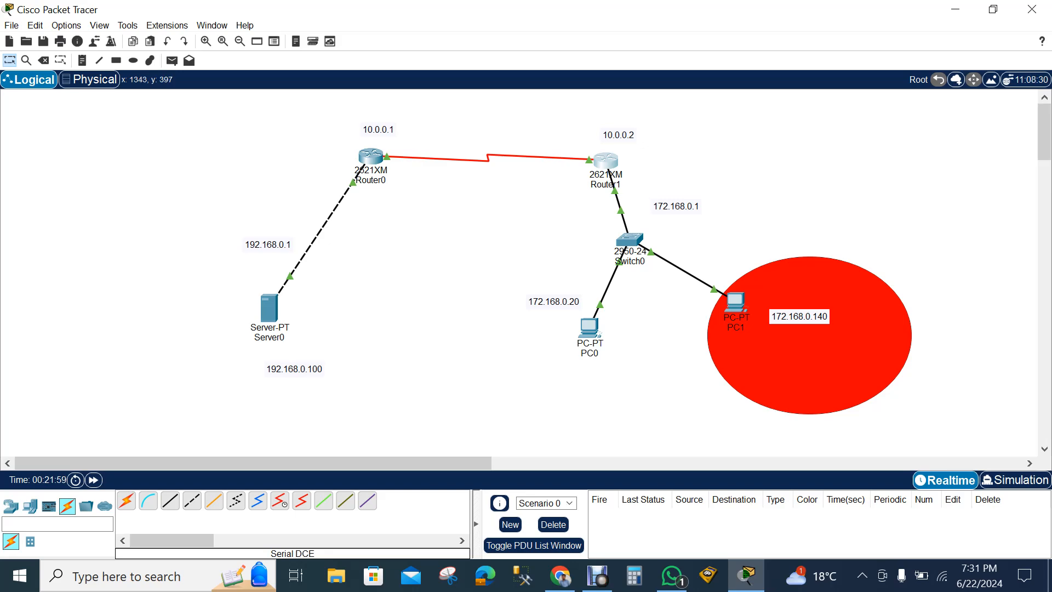
Step: Ping the server at 192.168.0.100 from PC1's command prompt, and minimize PC1's window
{"action": "mouse_move", "coordinate": [735, 300]}
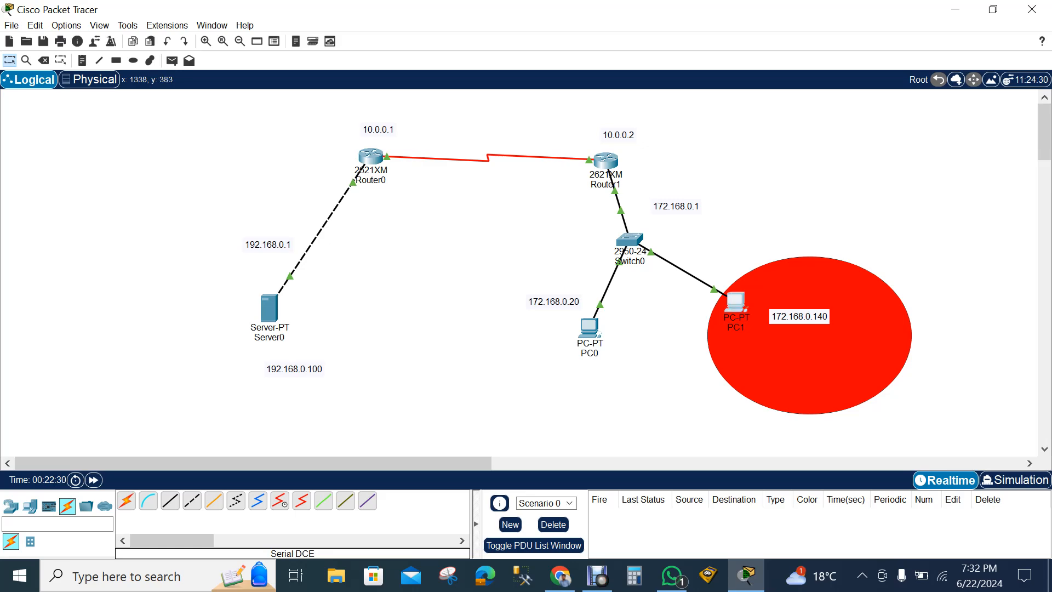
{"action": "left_click", "coordinate": [735, 300]}
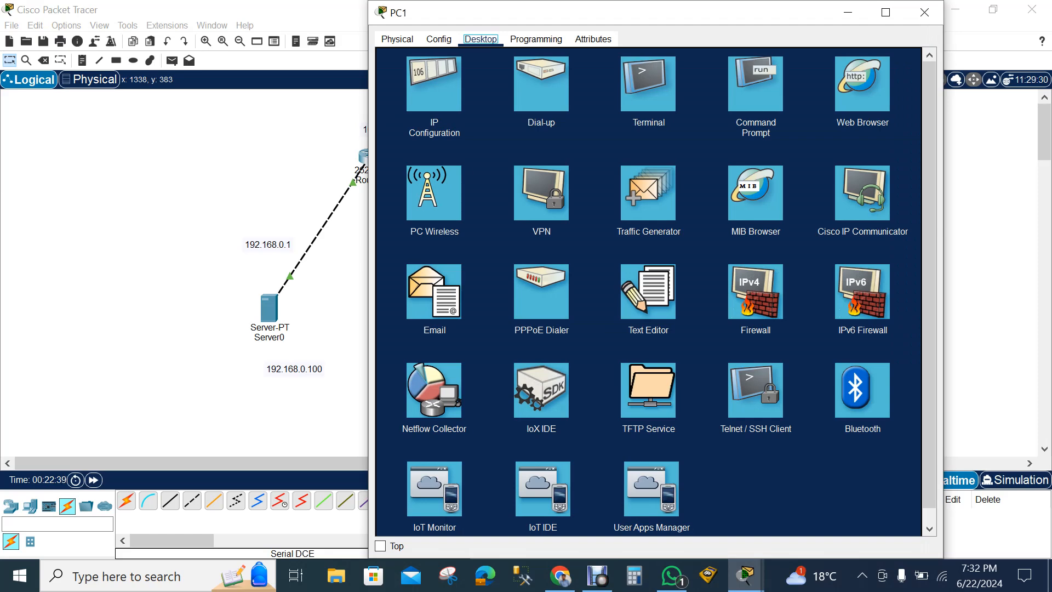
{"action": "left_click", "coordinate": [755, 93]}
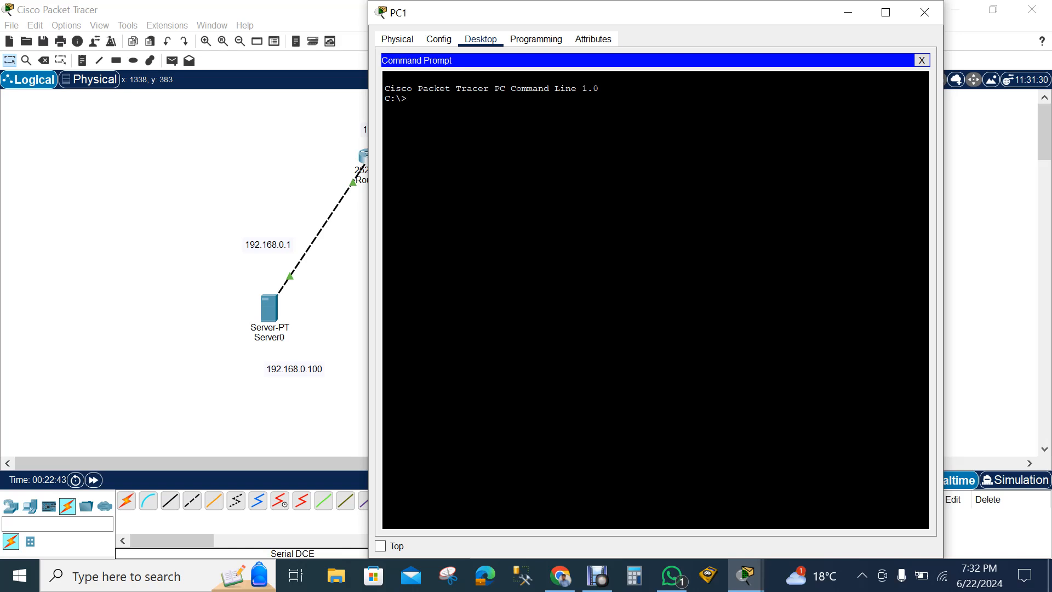
{"action": "left_click_drag", "start_coordinate": [643, 15], "coordinate": [730, 43]}
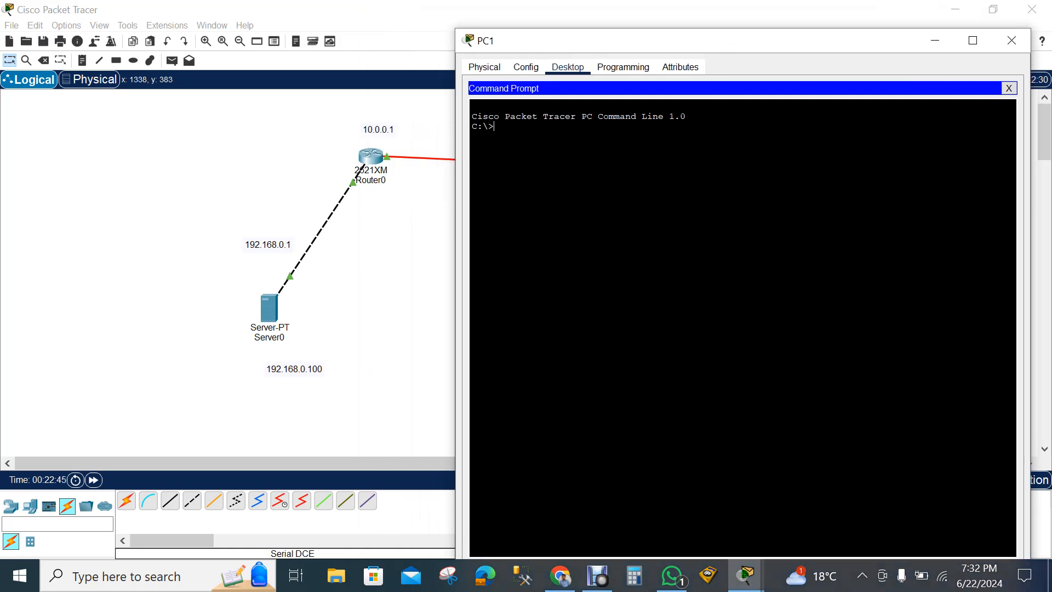
{"action": "type", "text": "ping"}
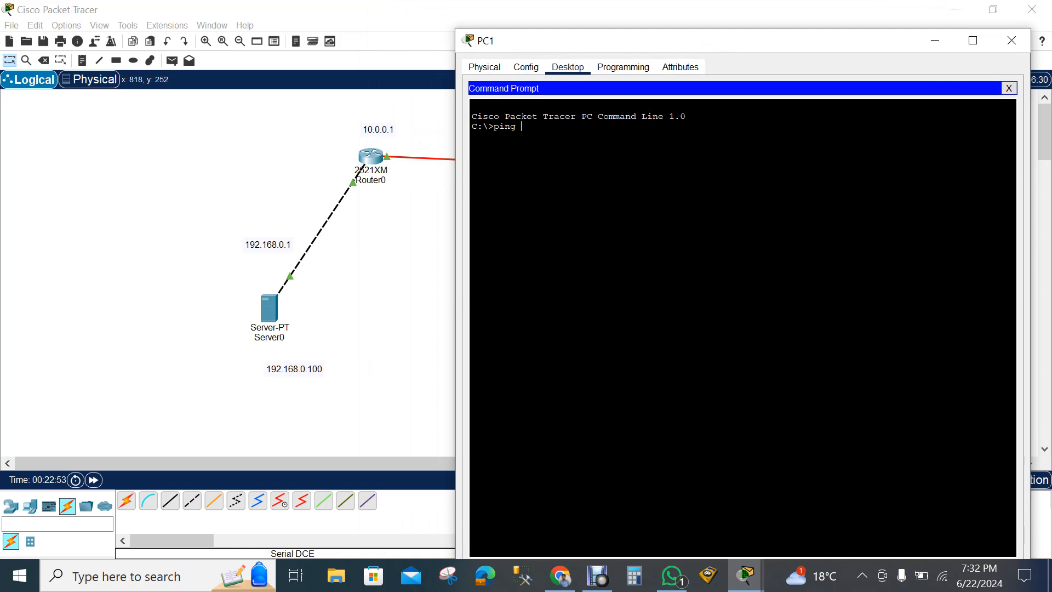
{"action": "type", "text": "192."}
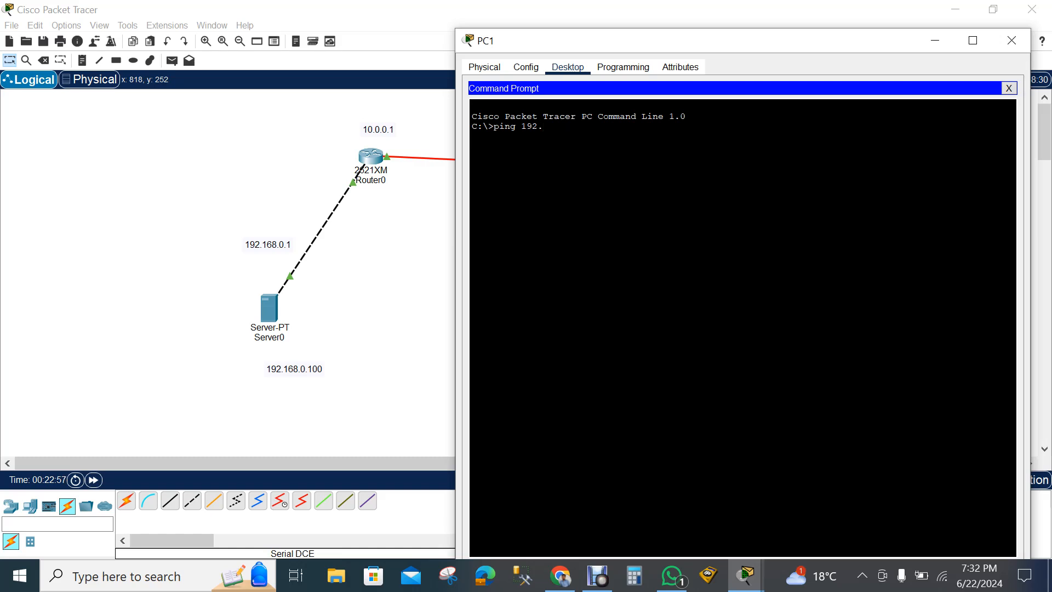
{"action": "type", "text": "168.0.100"}
{"action": "key", "text": "Return"}
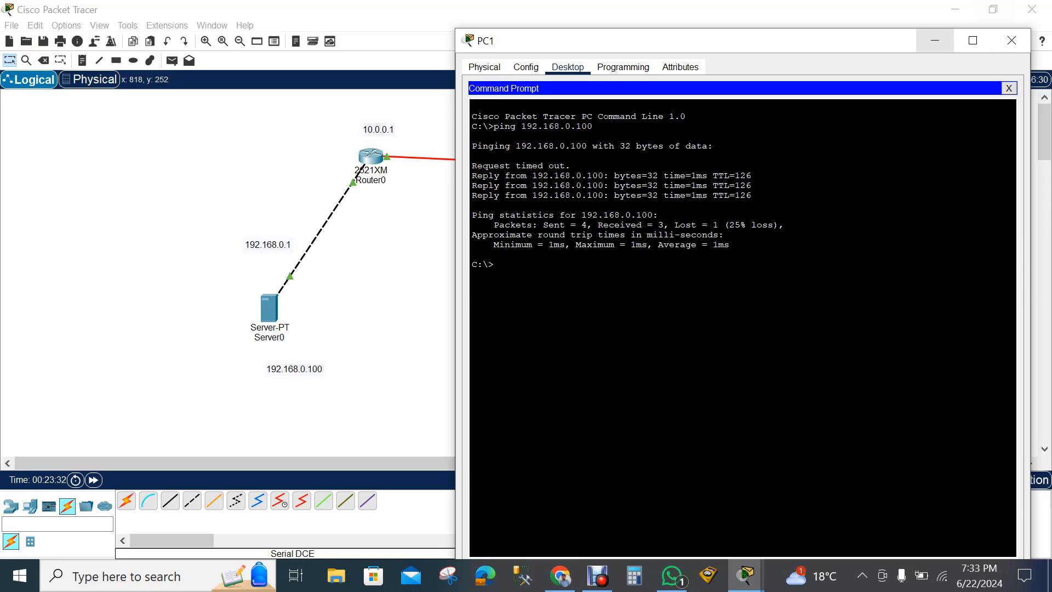
{"action": "left_click", "coordinate": [935, 40]}
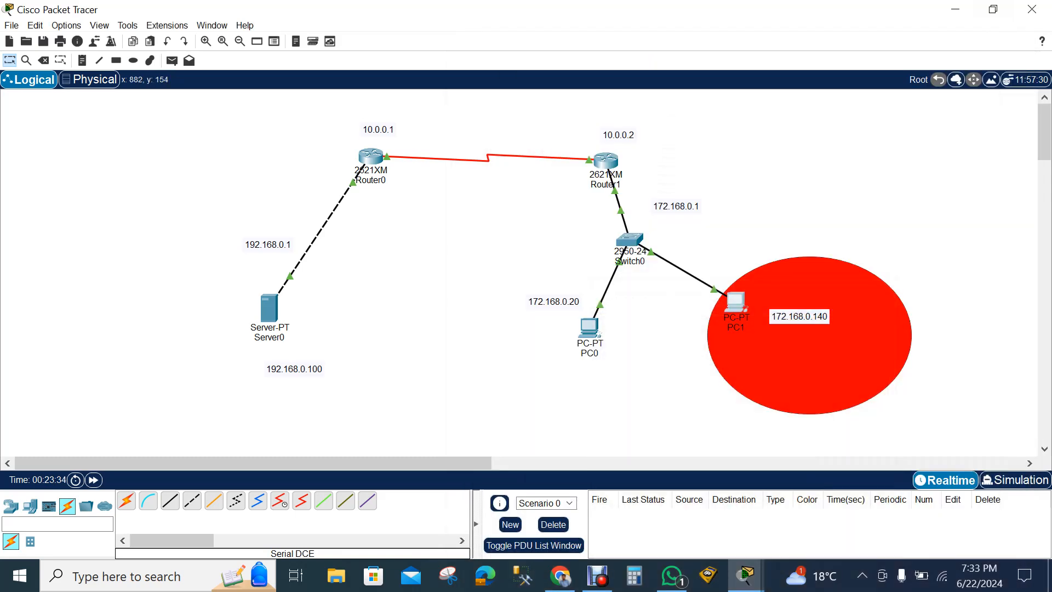